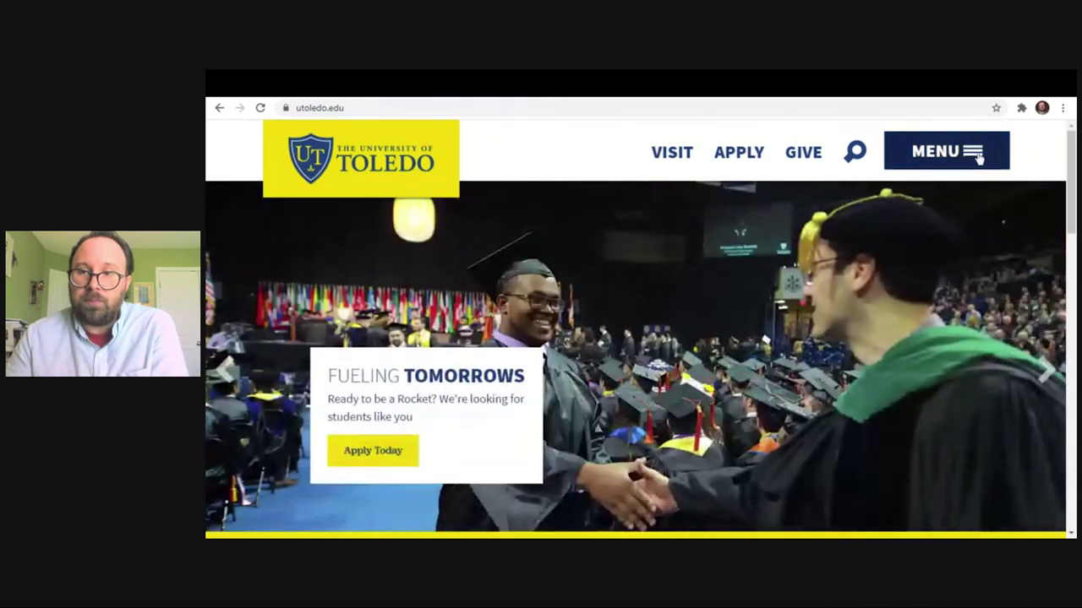
Step: From the University of Toledo site menu, go to the myUT sign-in page
click(977, 156)
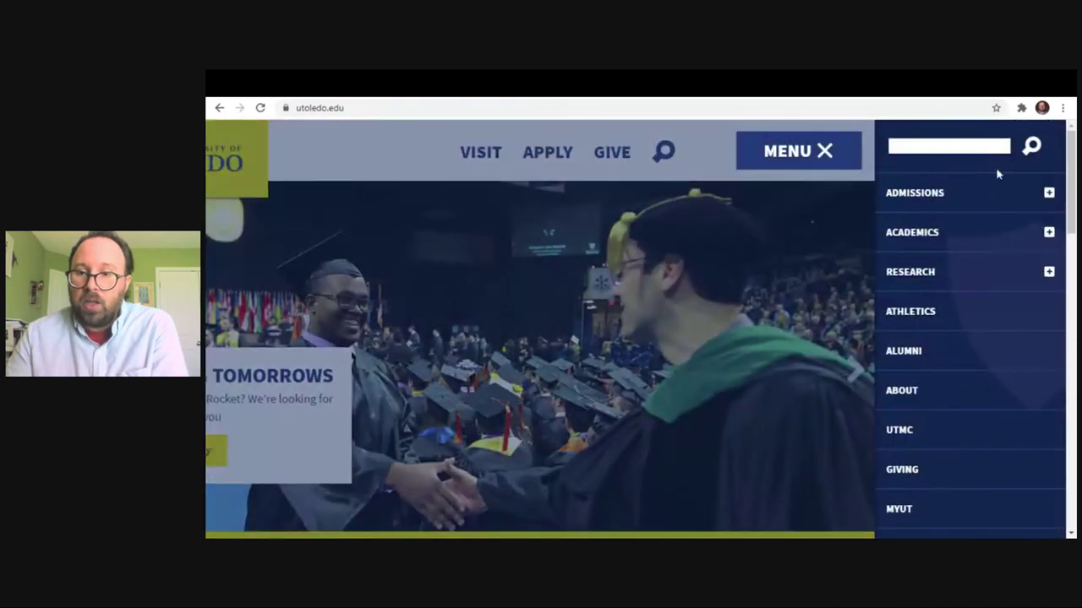
scroll(946, 261, down, 1)
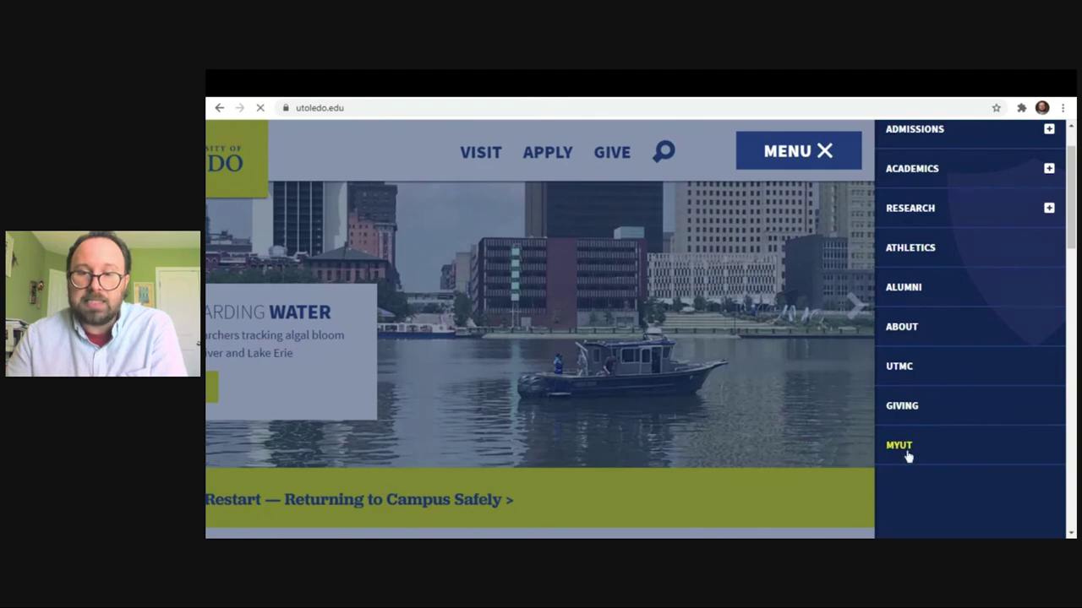
click(899, 445)
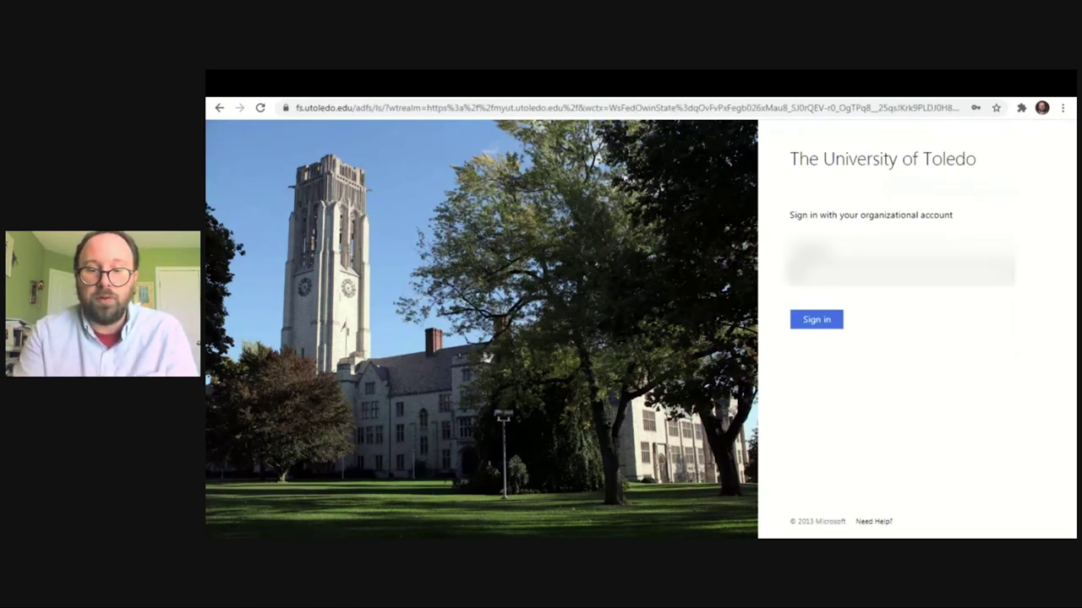
Step: Submit the sign-in form to enter the myUT portal
key(Return)
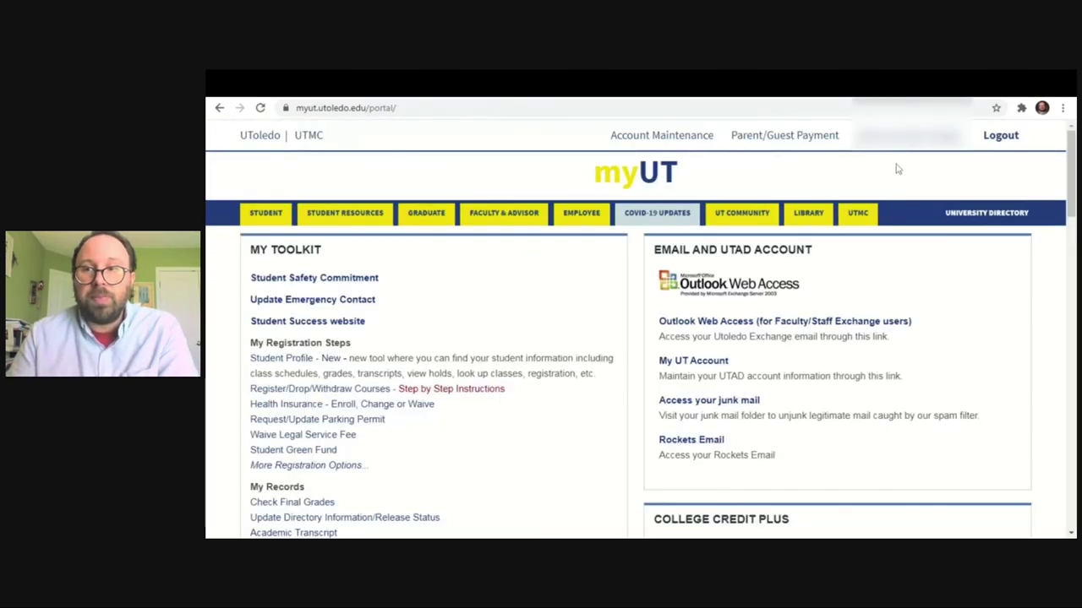
scroll(1039, 195, down, 2)
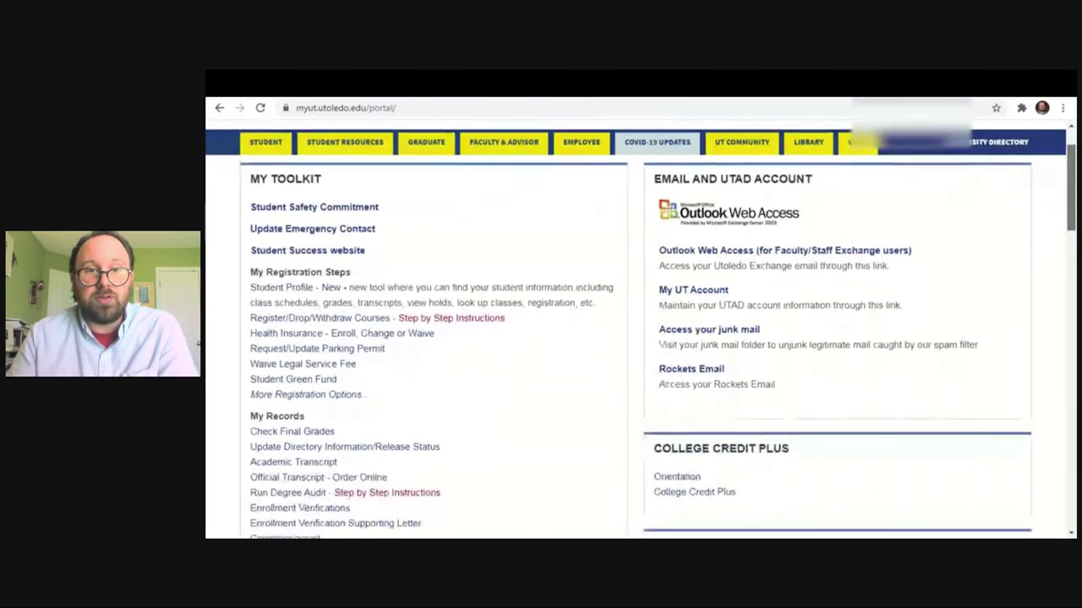
scroll(626, 122, up, 1)
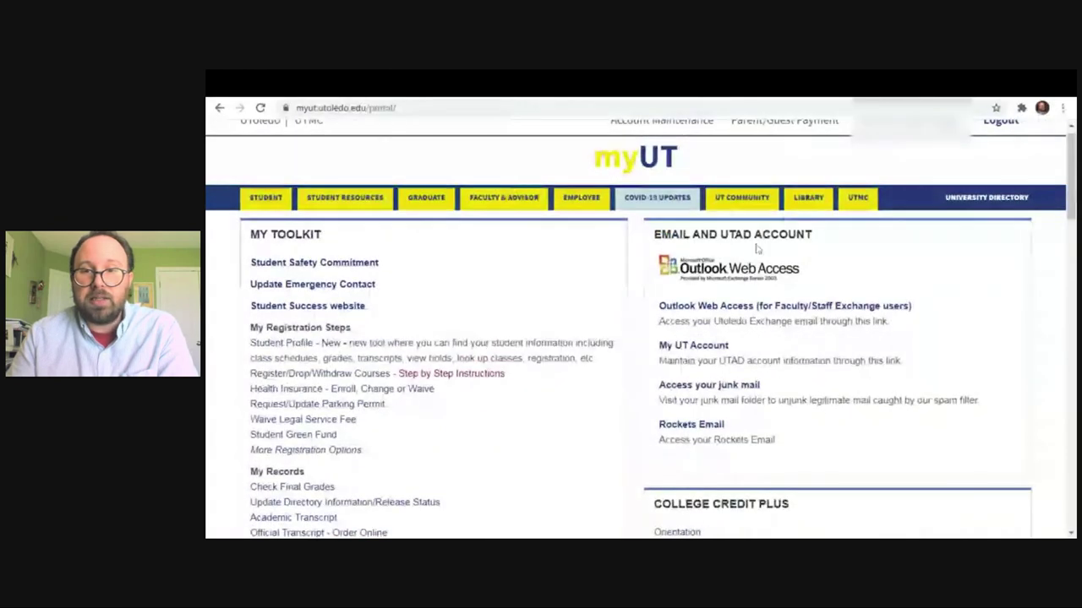
Step: Scroll down to the UT Online section and open Blackboard
scroll(876, 240, down, 1)
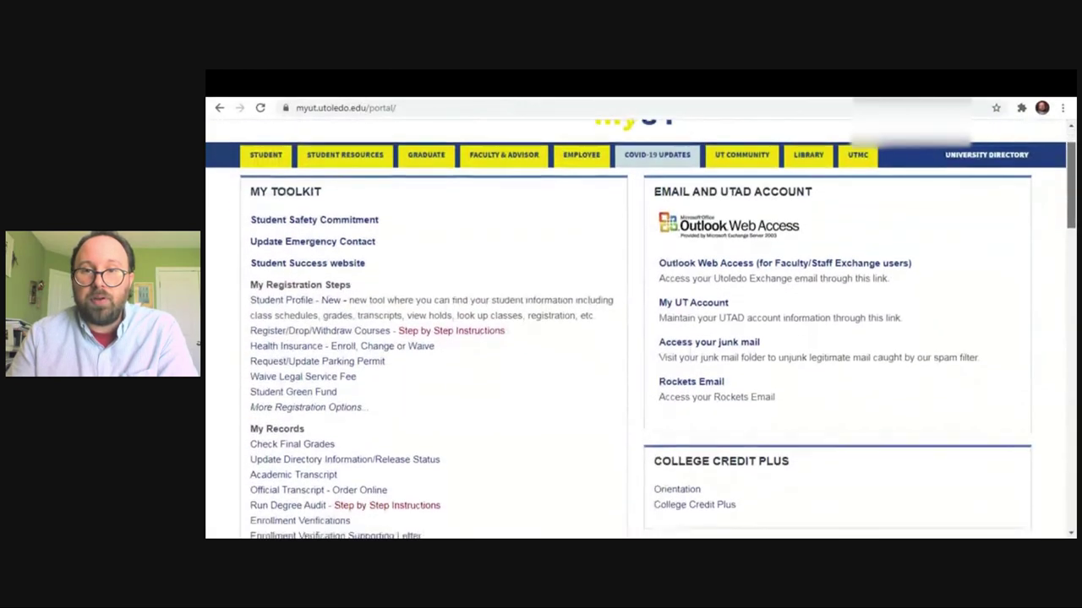
scroll(641, 329, down, 1)
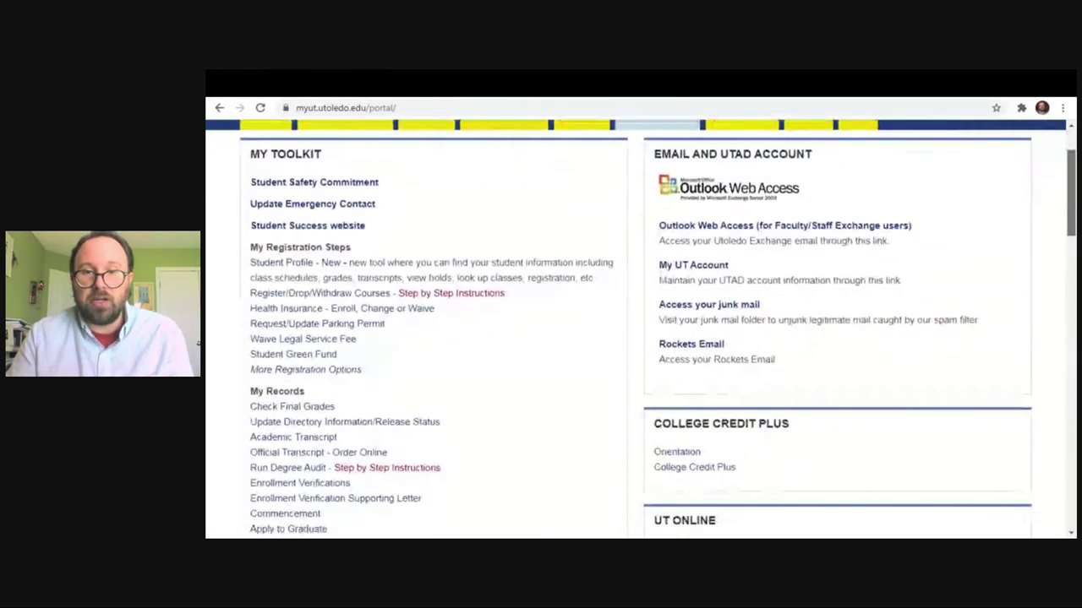
scroll(641, 329, down, 2)
scroll(641, 329, down, 3)
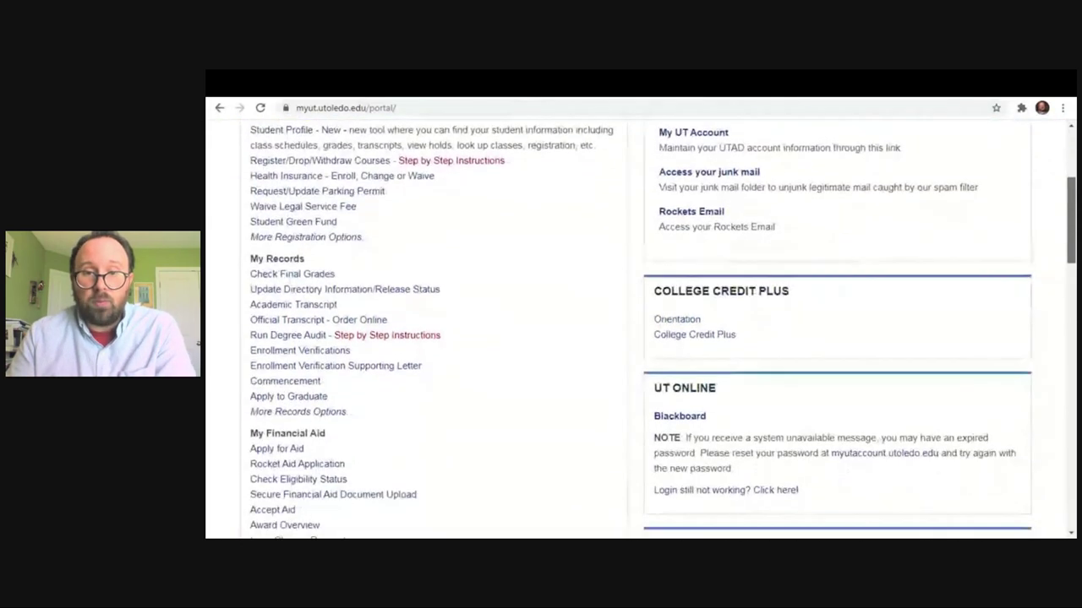
scroll(1070, 279, down, 3)
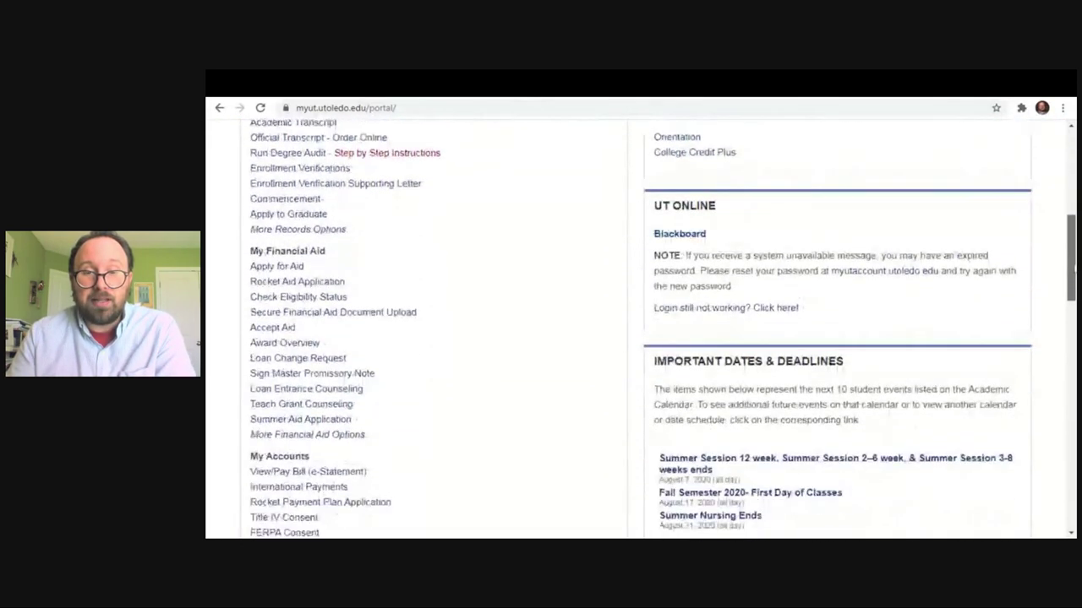
drag(1069, 279, 1070, 275)
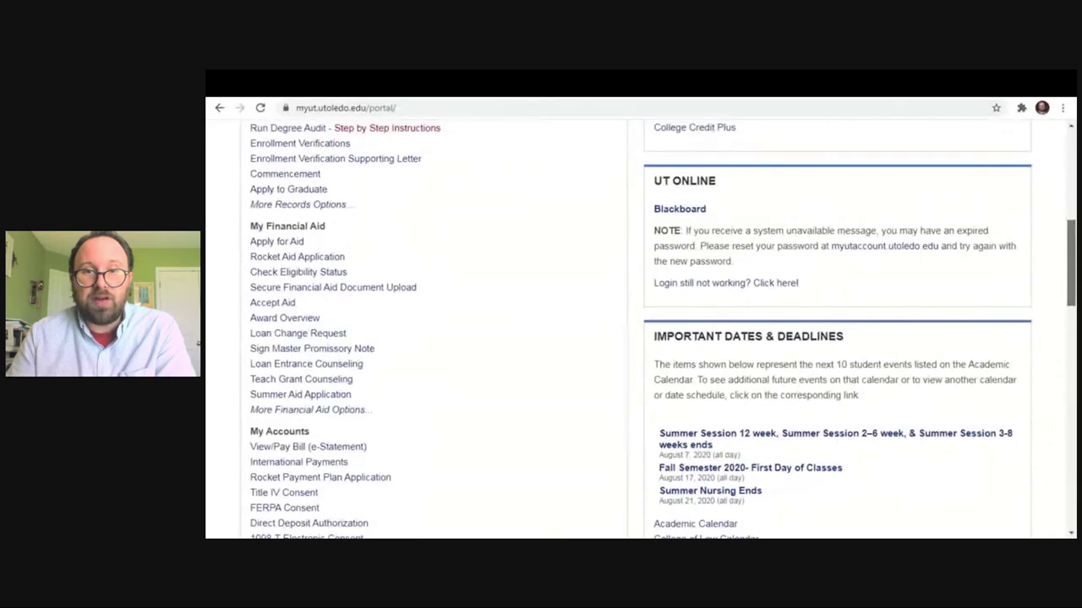
scroll(801, 215, up, 9)
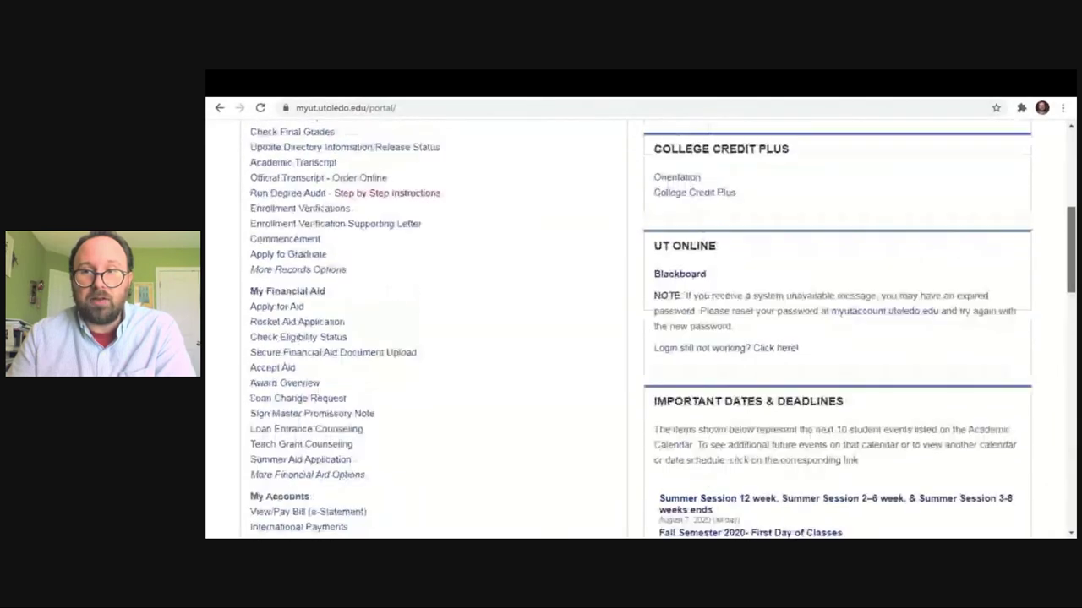
drag(1071, 148, 1071, 219)
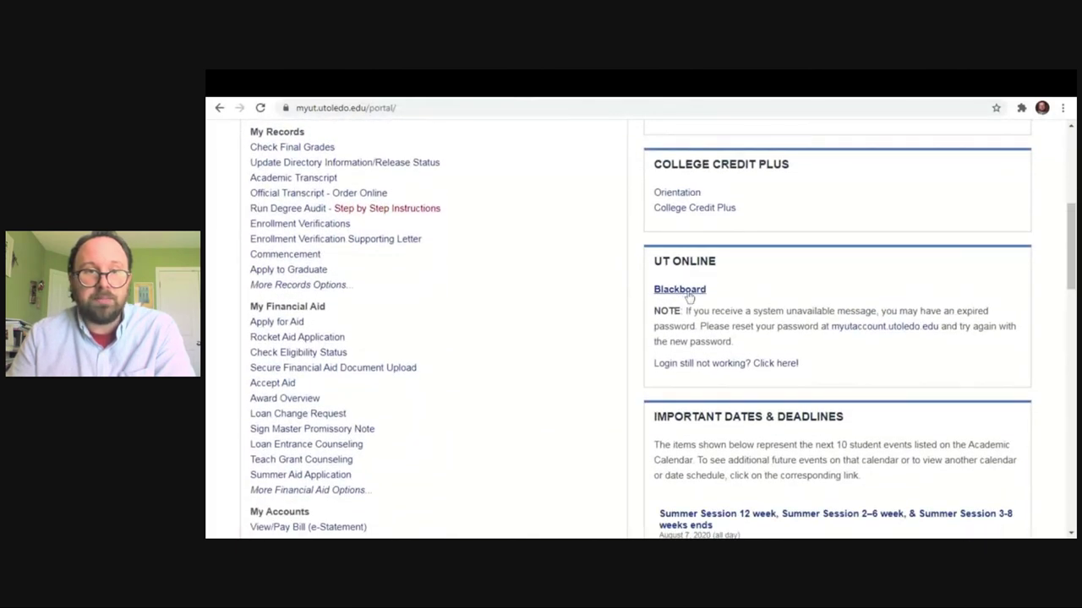
click(682, 290)
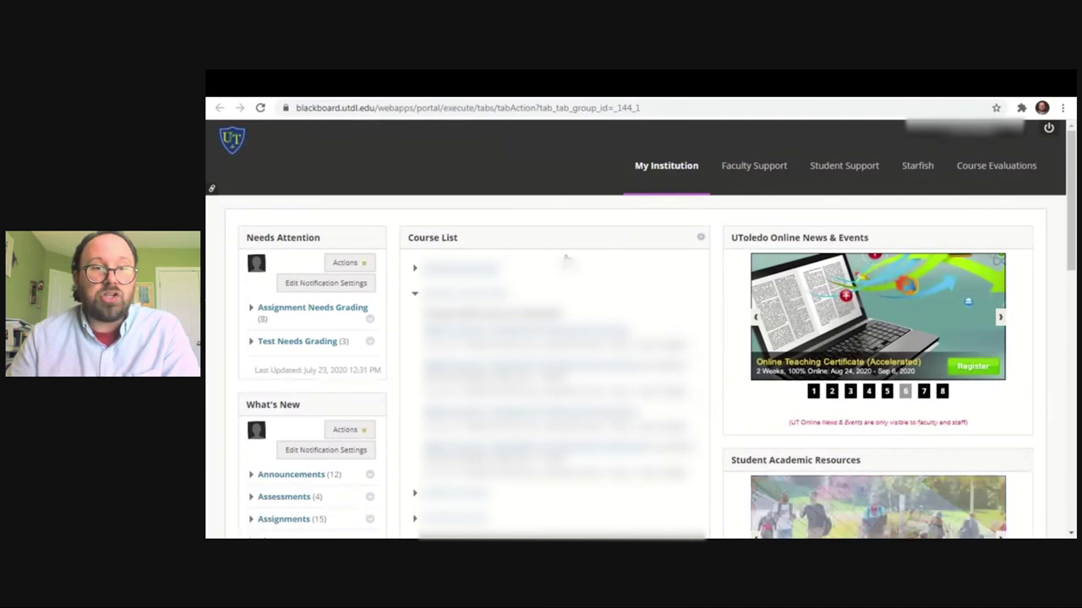
Step: Expand 202030 Summer 2020 in Course List and open the Advanced II Literacy course
click(415, 295)
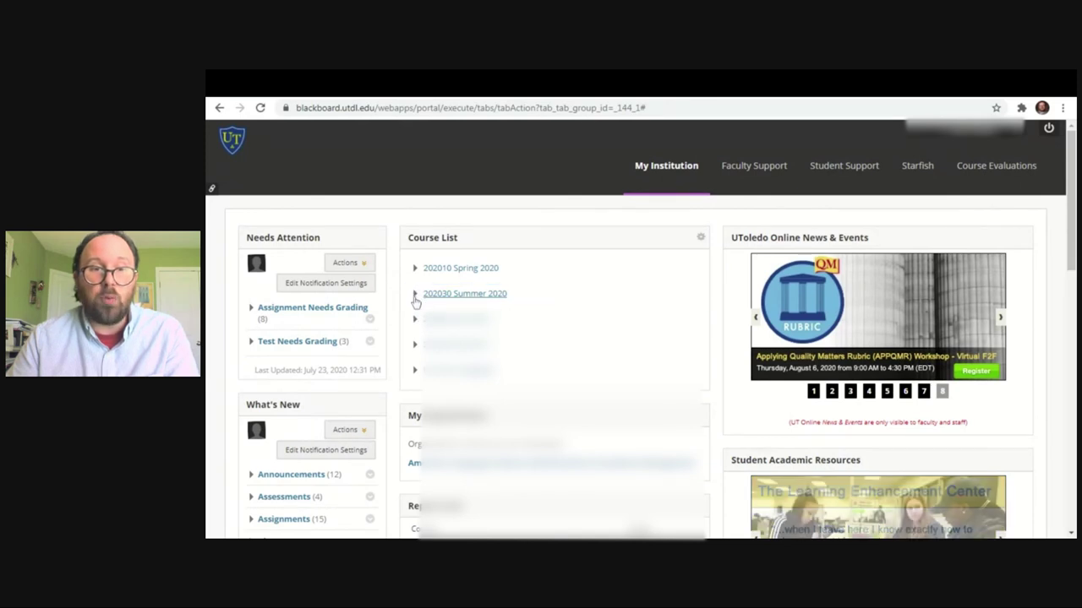
click(415, 296)
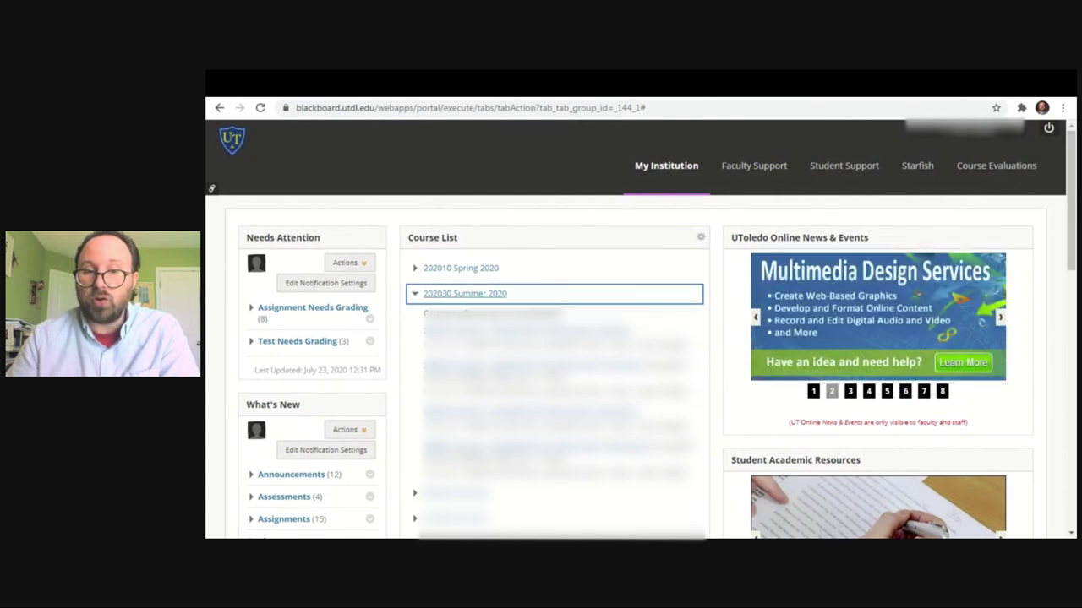
click(415, 295)
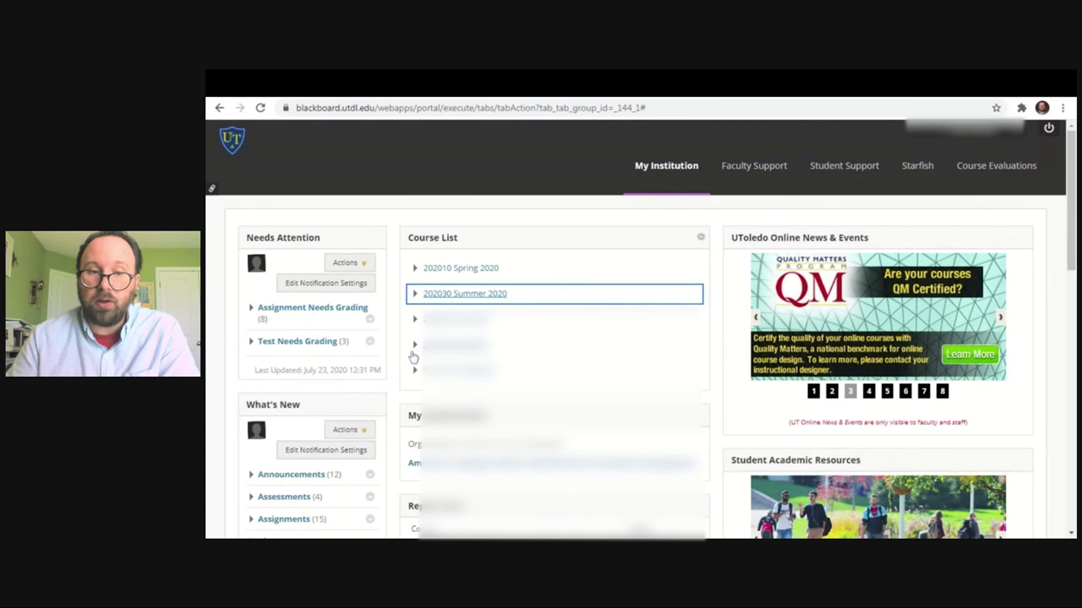
click(415, 295)
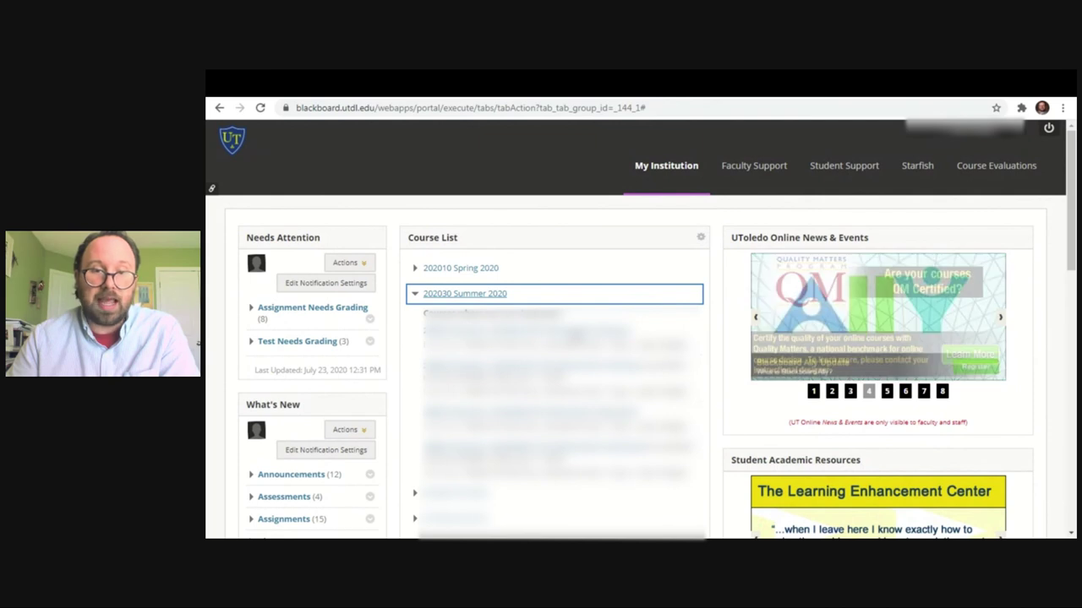
click(490, 314)
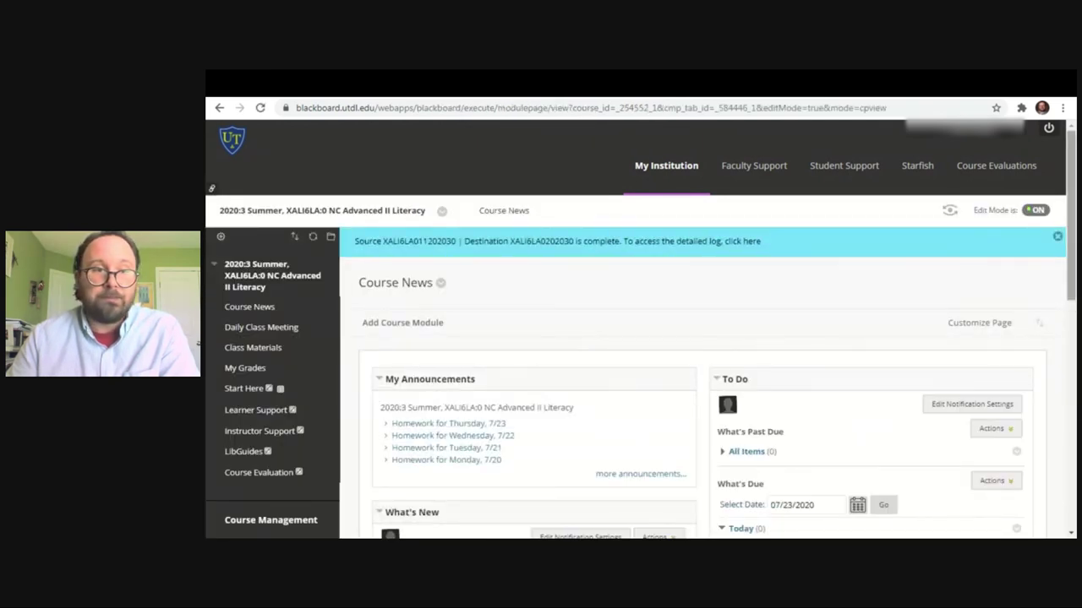
scroll(701, 329, down, 2)
scroll(701, 330, up, 2)
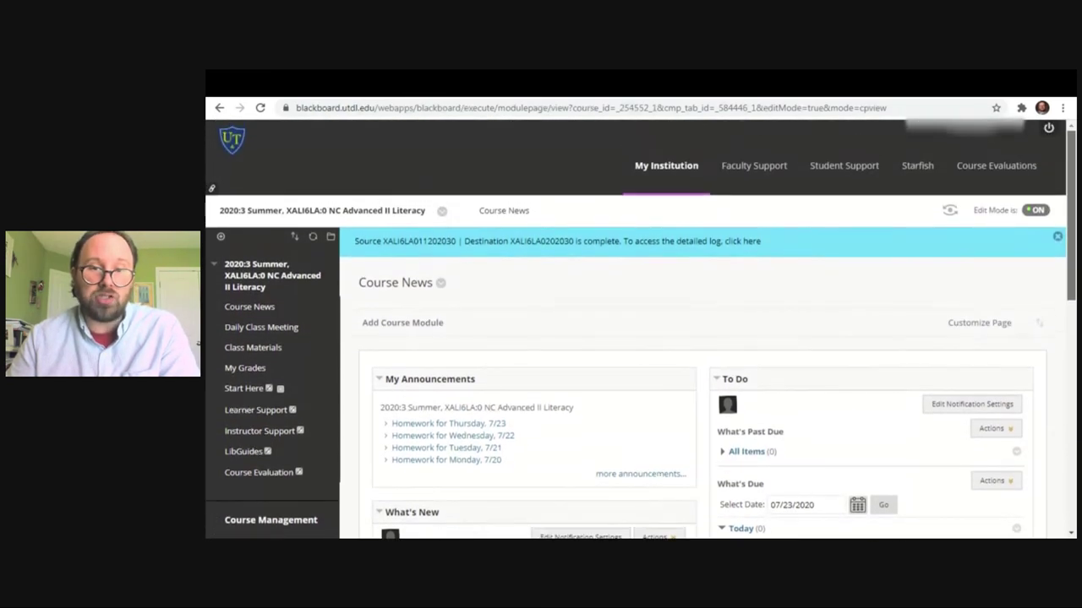
scroll(702, 329, down, 2)
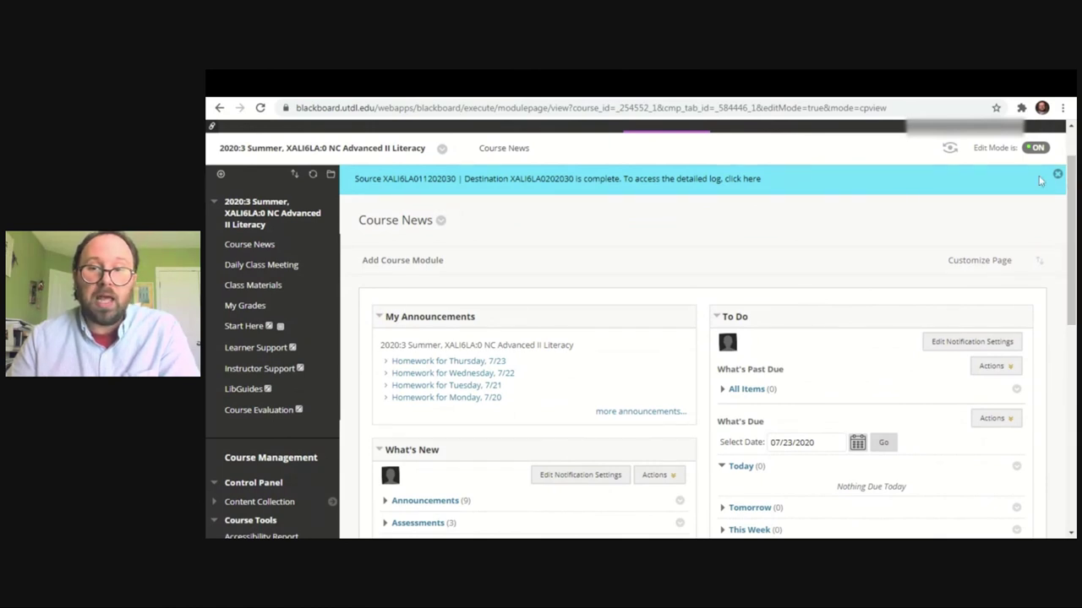
scroll(701, 329, down, 1)
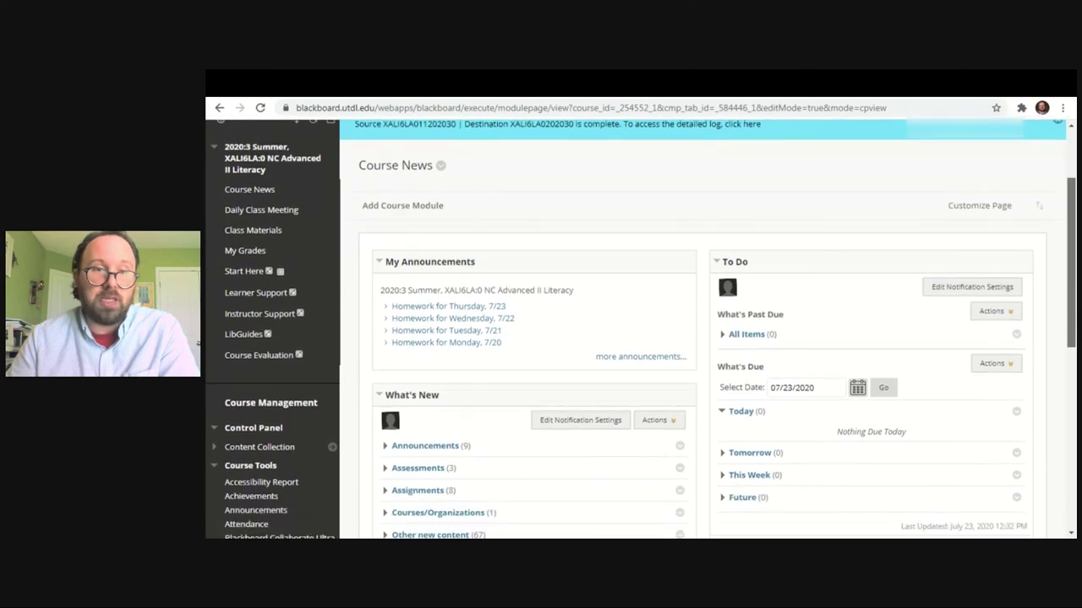
scroll(701, 329, down, 1)
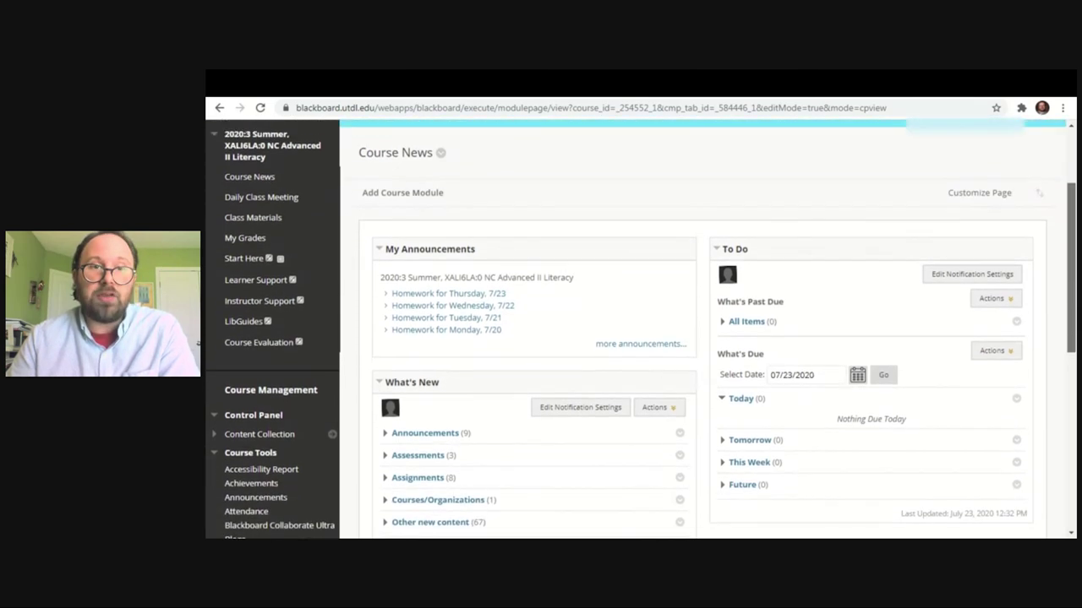
scroll(642, 329, up, 3)
scroll(642, 330, up, 1)
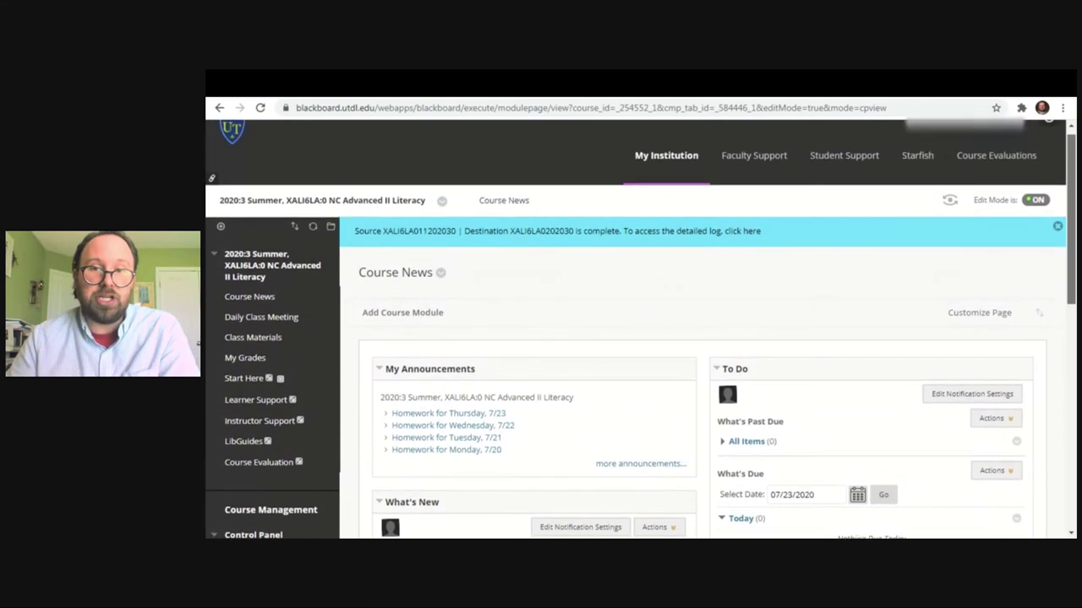
scroll(643, 329, down, 2)
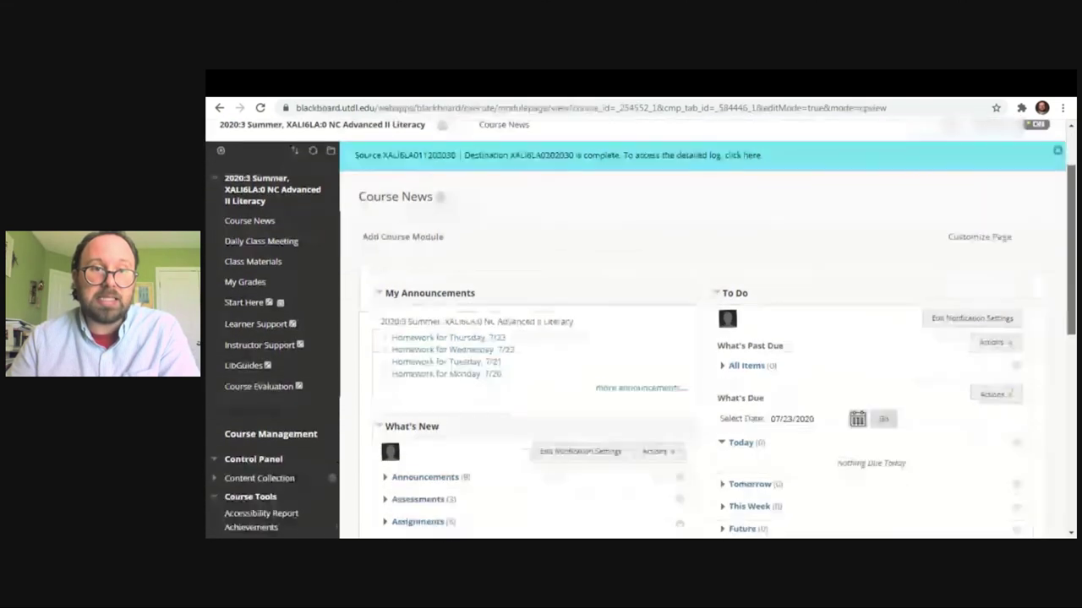
scroll(1058, 207, down, 1)
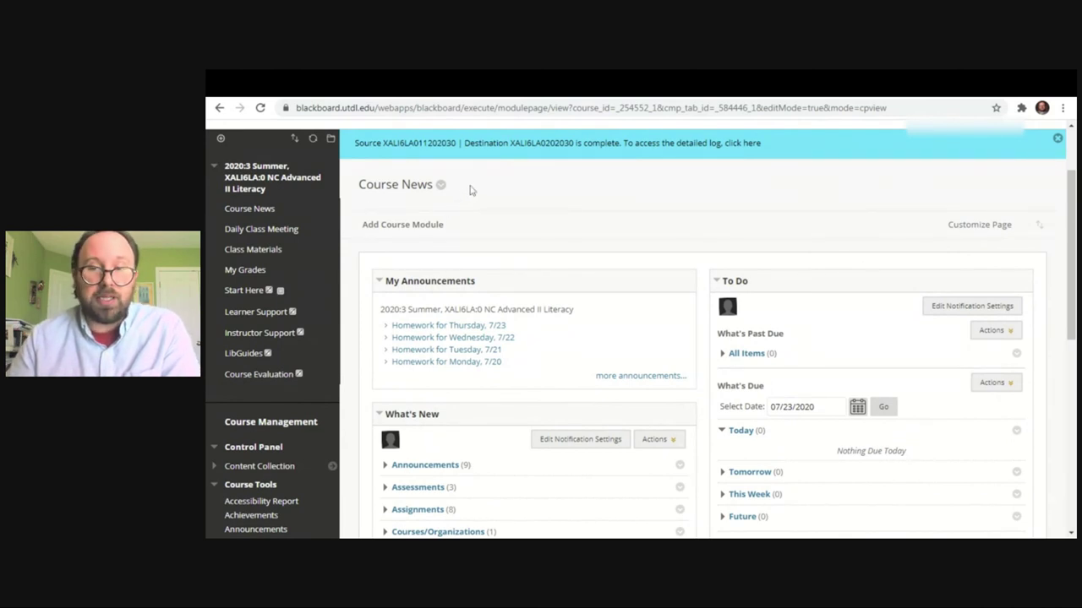
scroll(486, 203, down, 3)
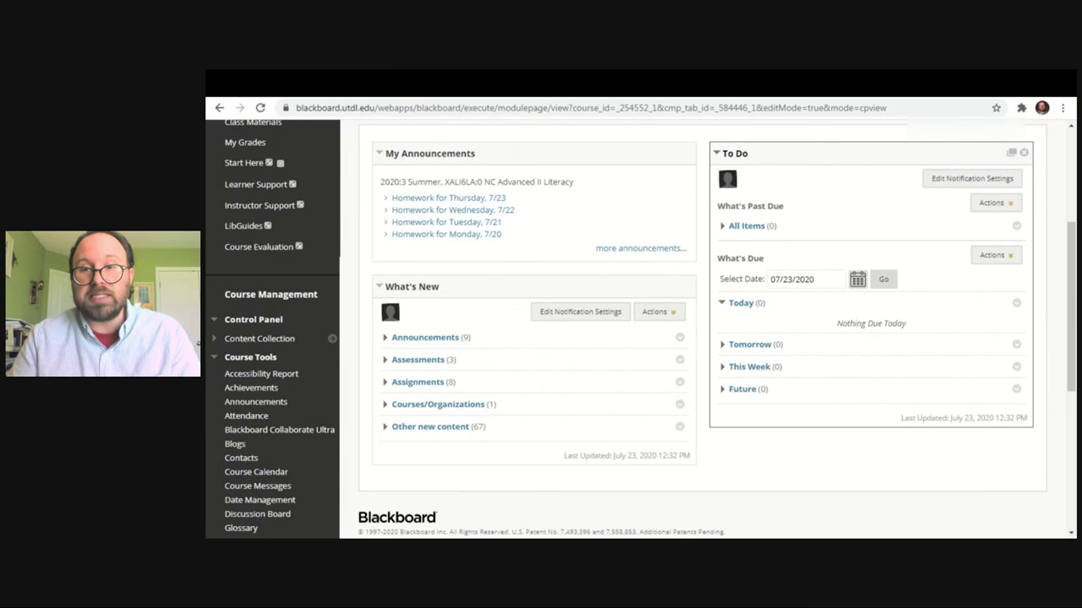
Step: Open the due-date calendar and close it without changing the date
click(858, 282)
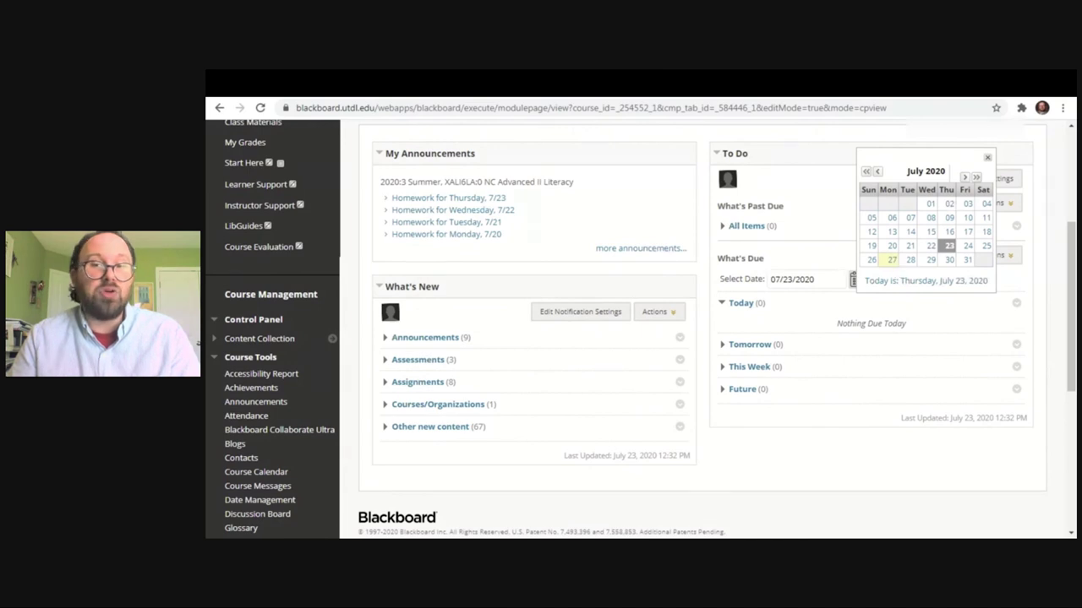
click(816, 255)
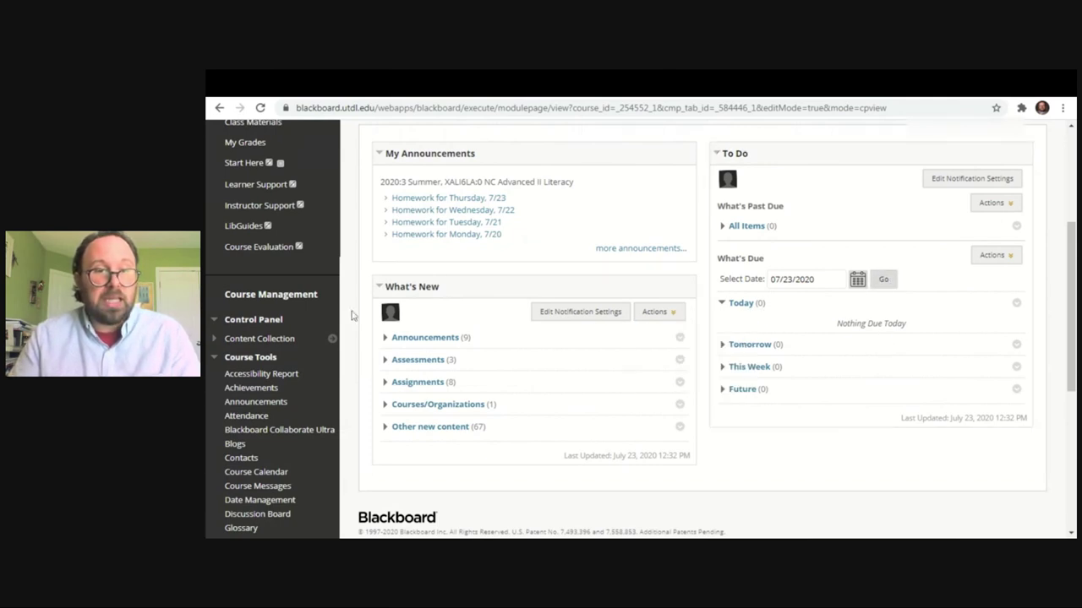
scroll(420, 309, down, 3)
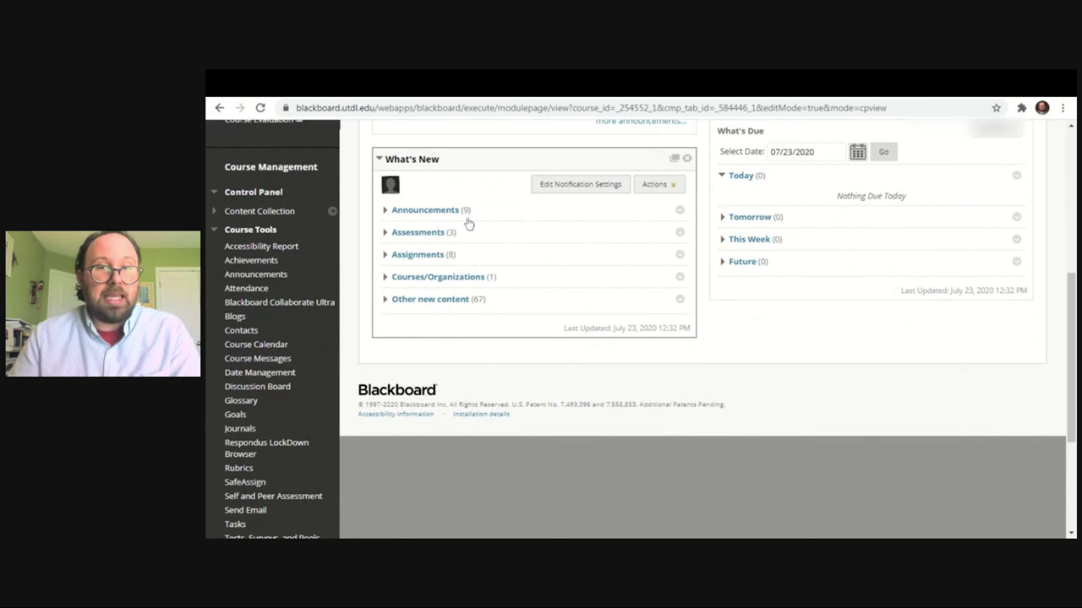
scroll(461, 195, up, 1)
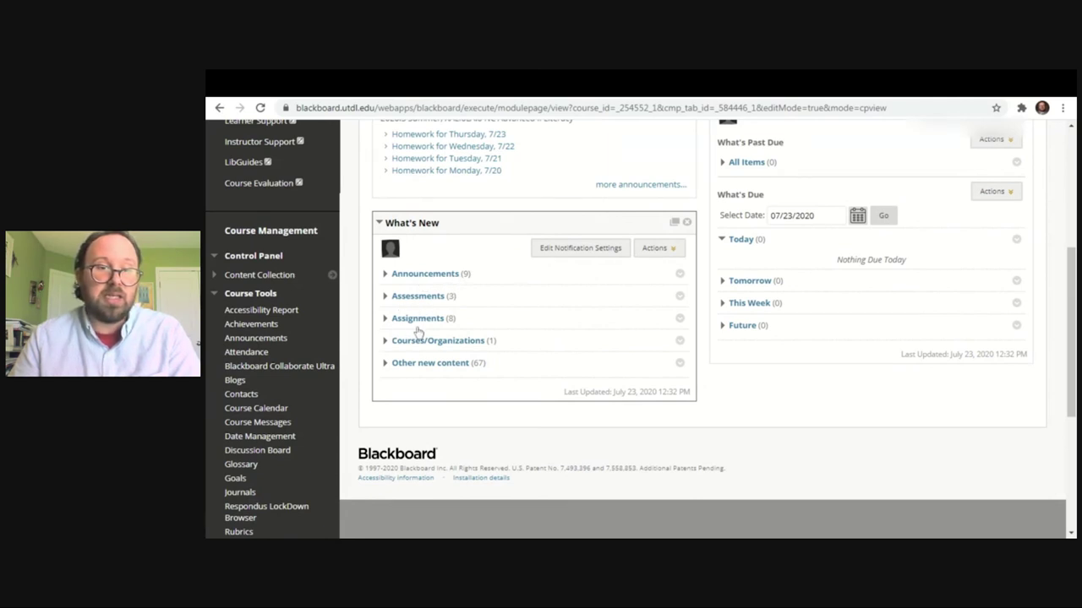
Step: Expand and collapse What's New Announcements and Assessments, reviewing the three Weekly Quiz items
click(386, 275)
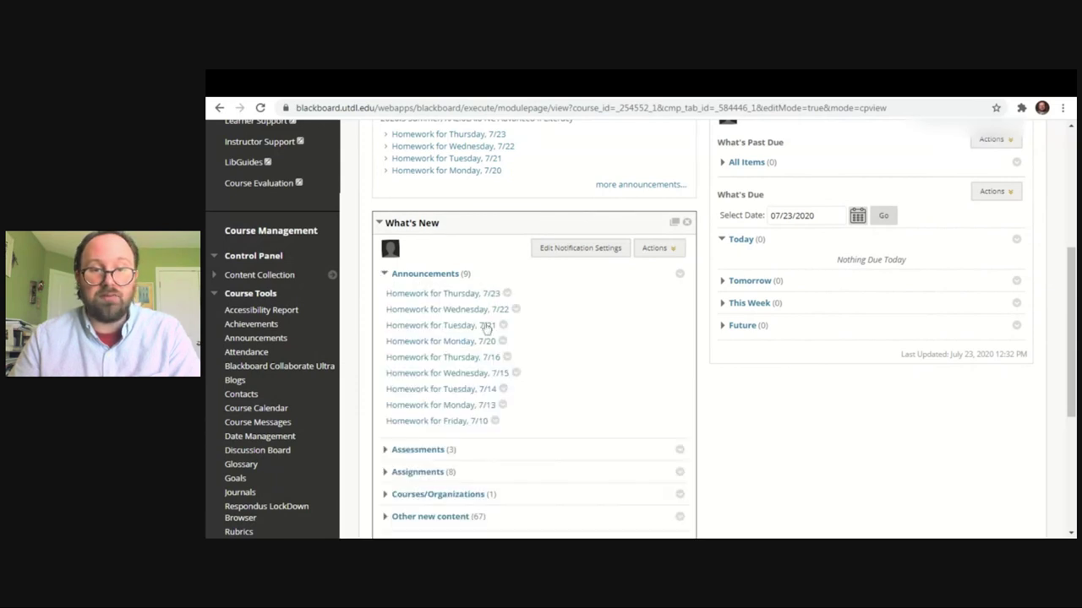
click(385, 276)
click(385, 297)
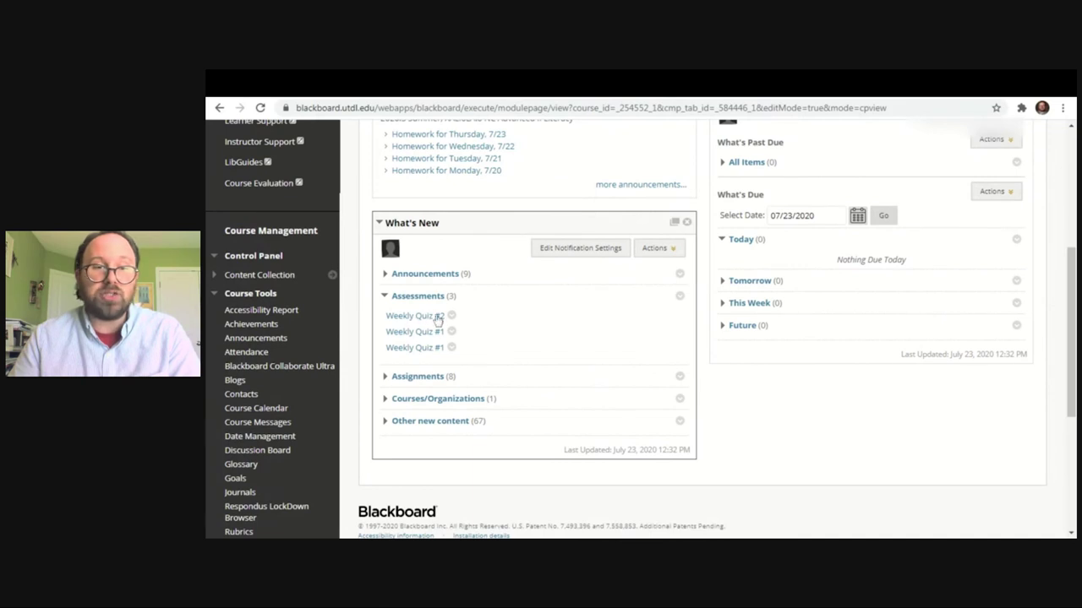
click(384, 297)
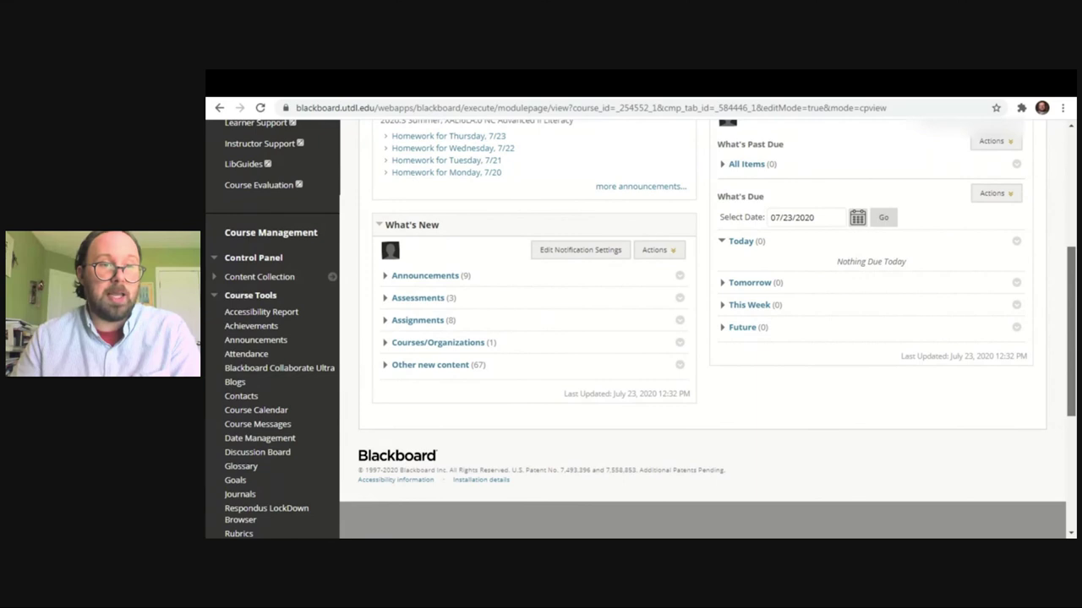
scroll(702, 330, up, 3)
scroll(701, 329, up, 1)
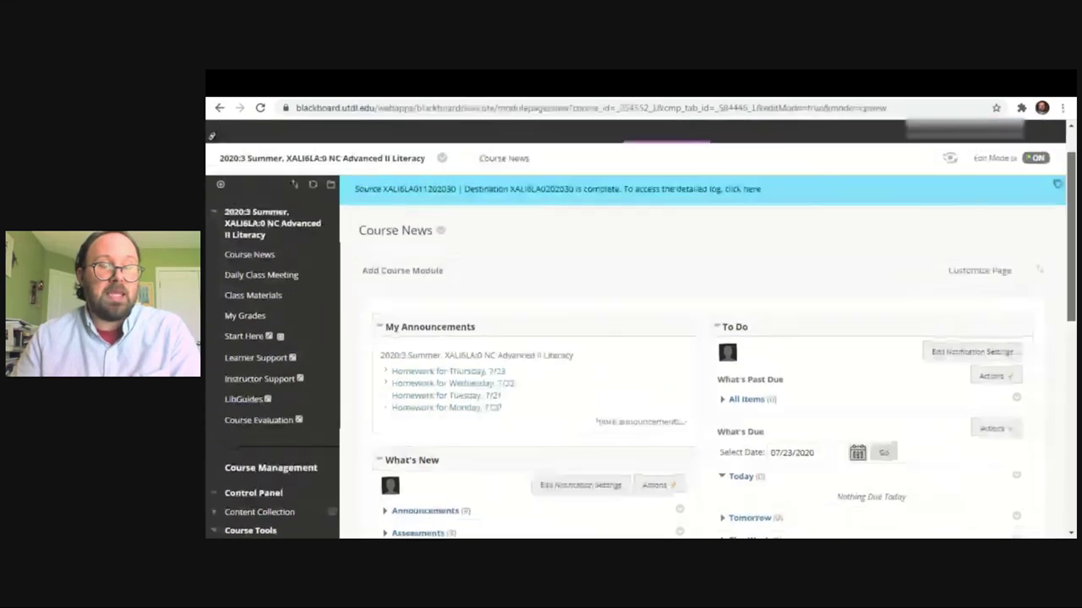
scroll(452, 288, up, 1)
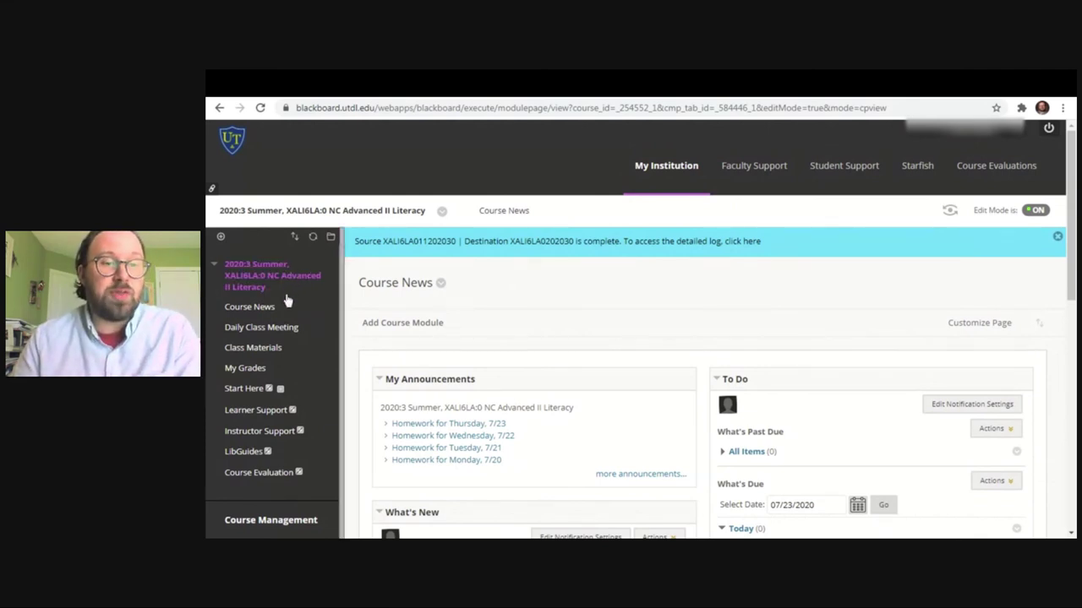
scroll(296, 281, down, 1)
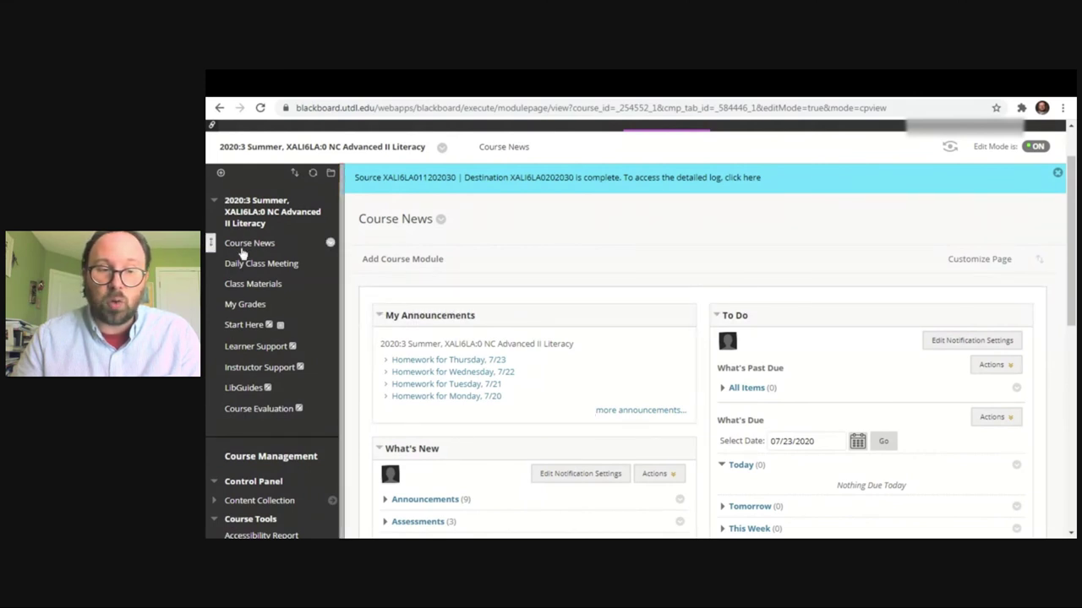
scroll(256, 252, down, 1)
scroll(256, 252, down, 3)
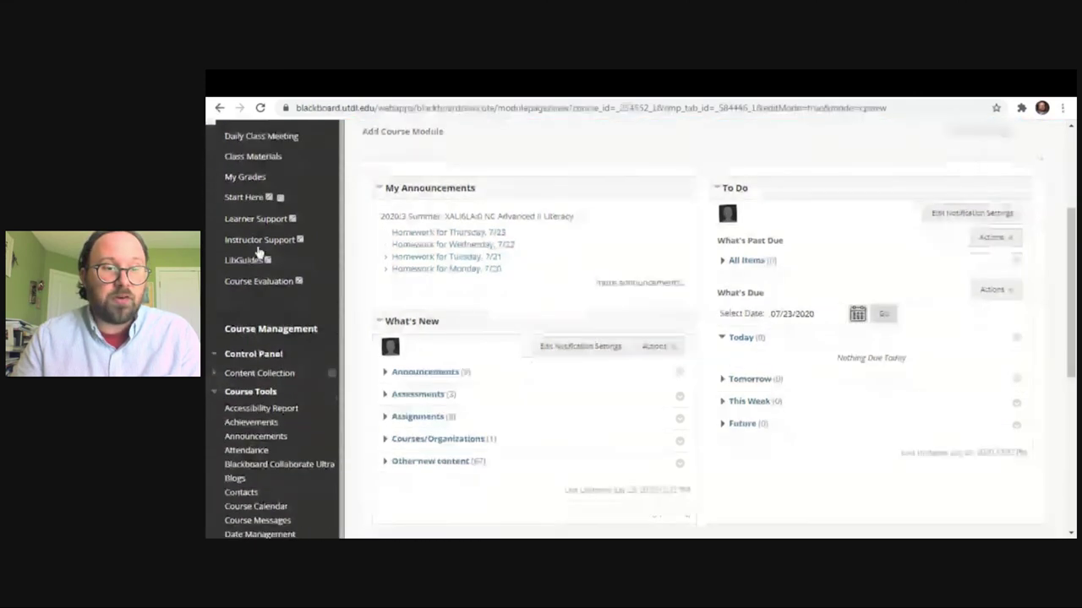
click(255, 437)
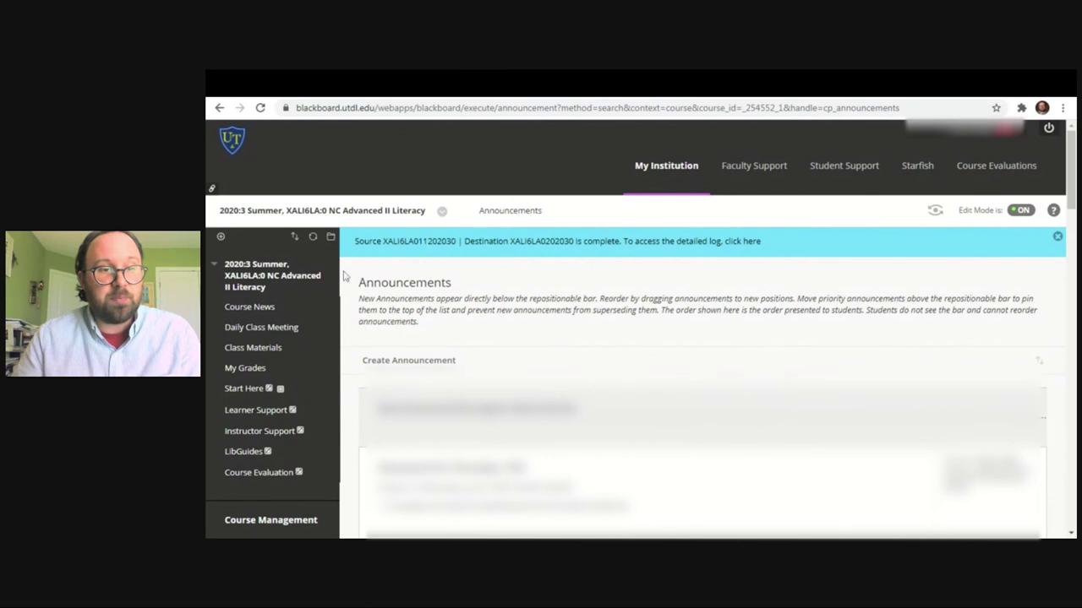
click(251, 310)
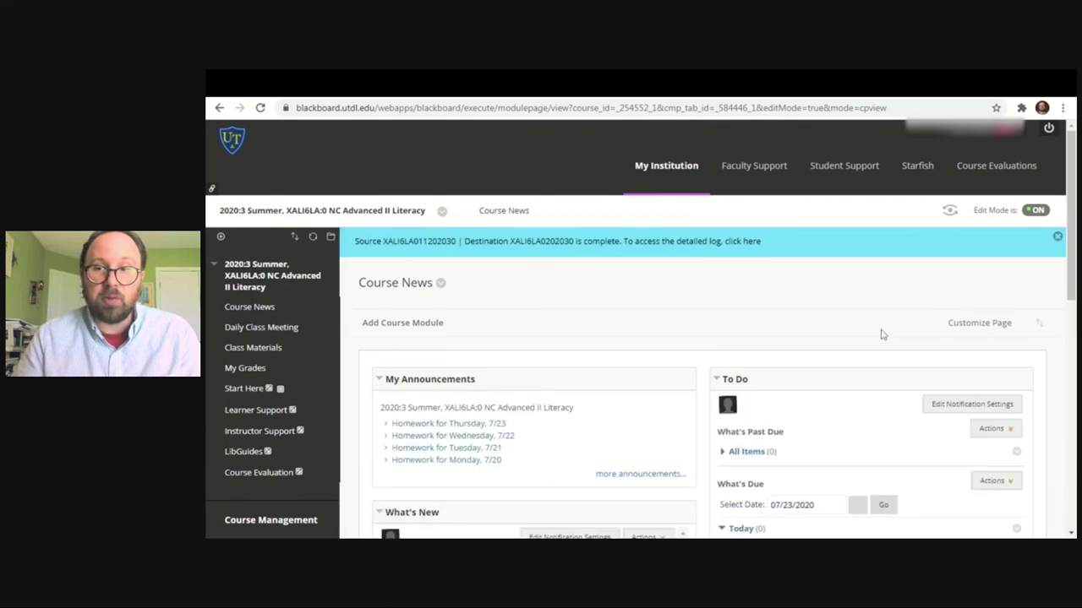
scroll(1072, 247, down, 2)
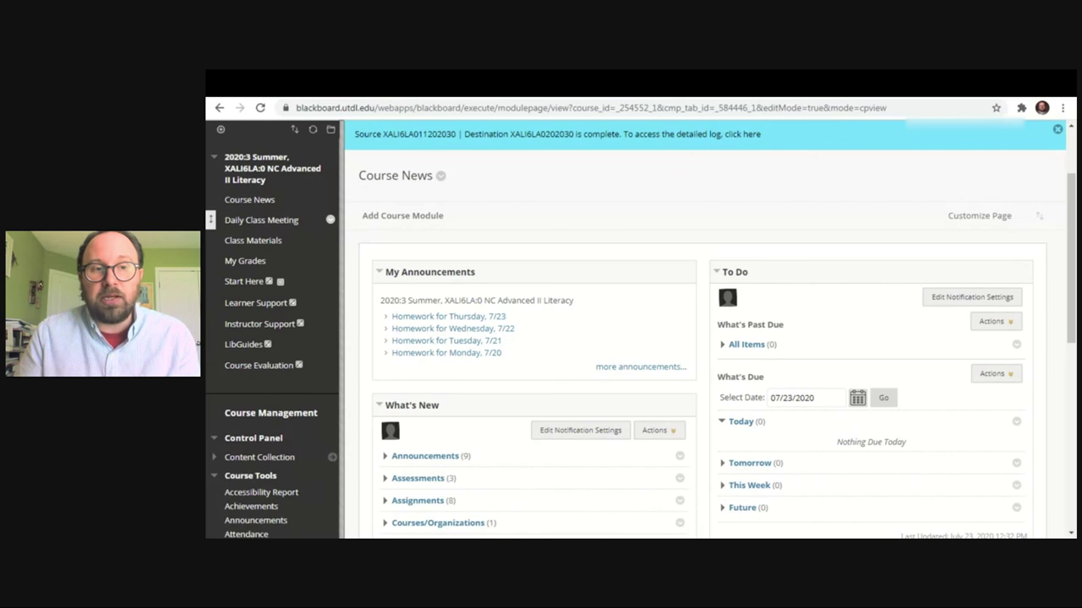
click(262, 221)
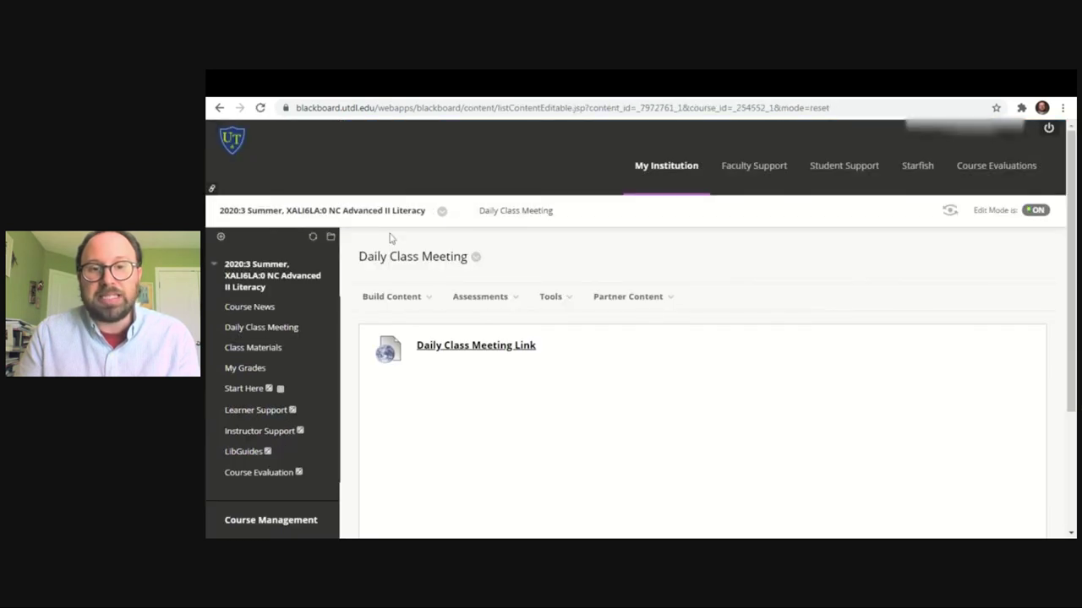
scroll(465, 380, down, 1)
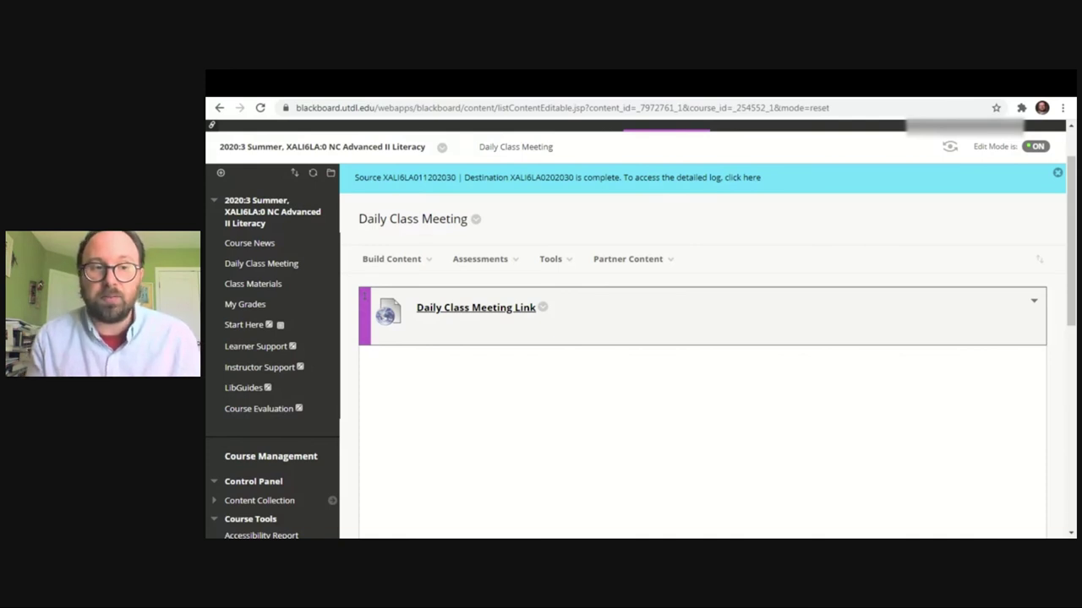
click(248, 245)
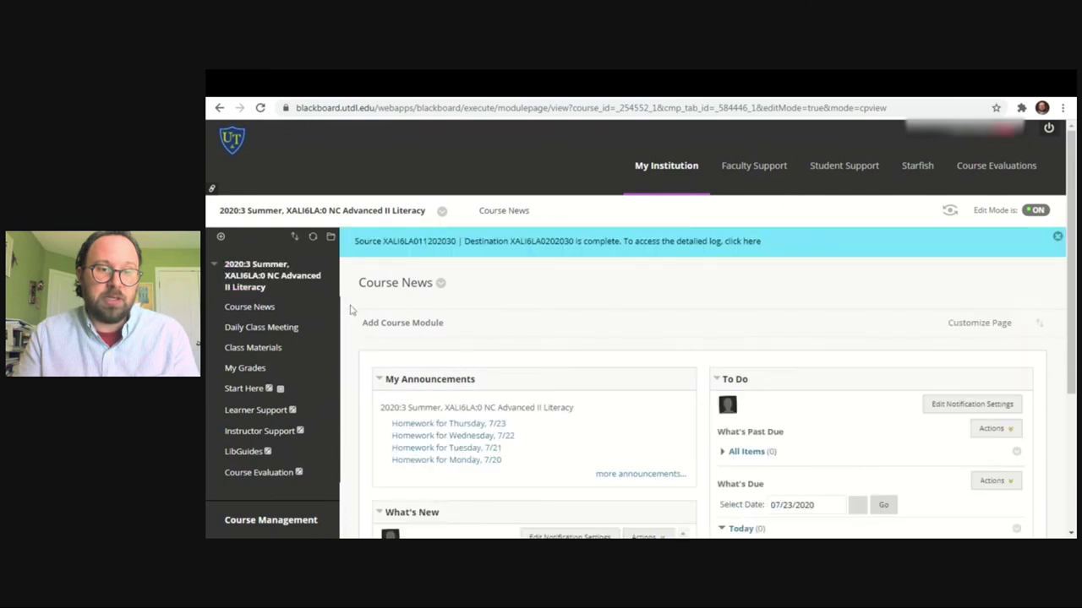
scroll(327, 305, down, 3)
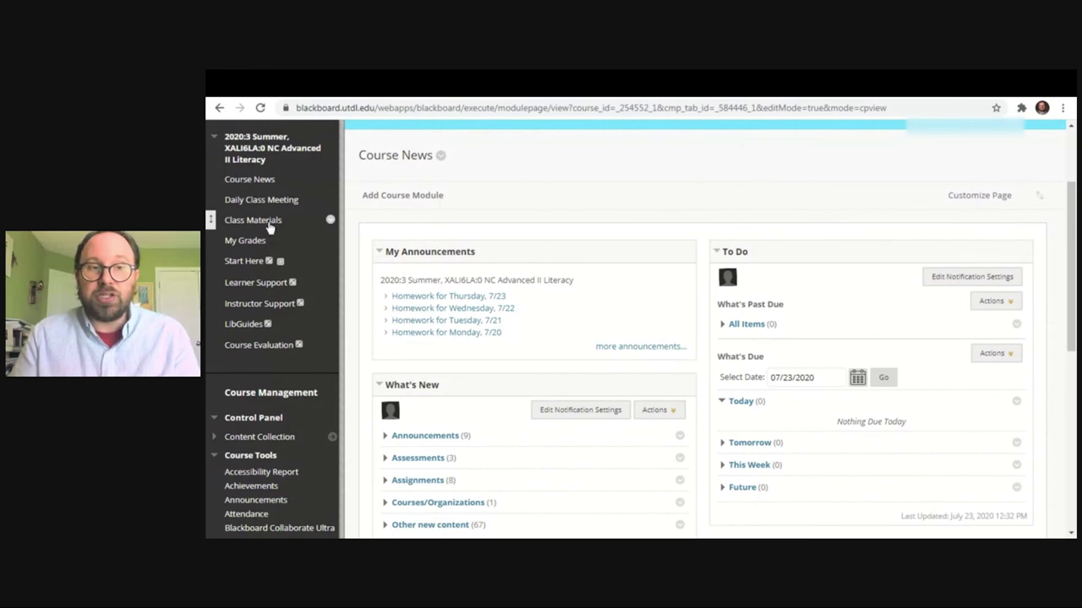
click(272, 223)
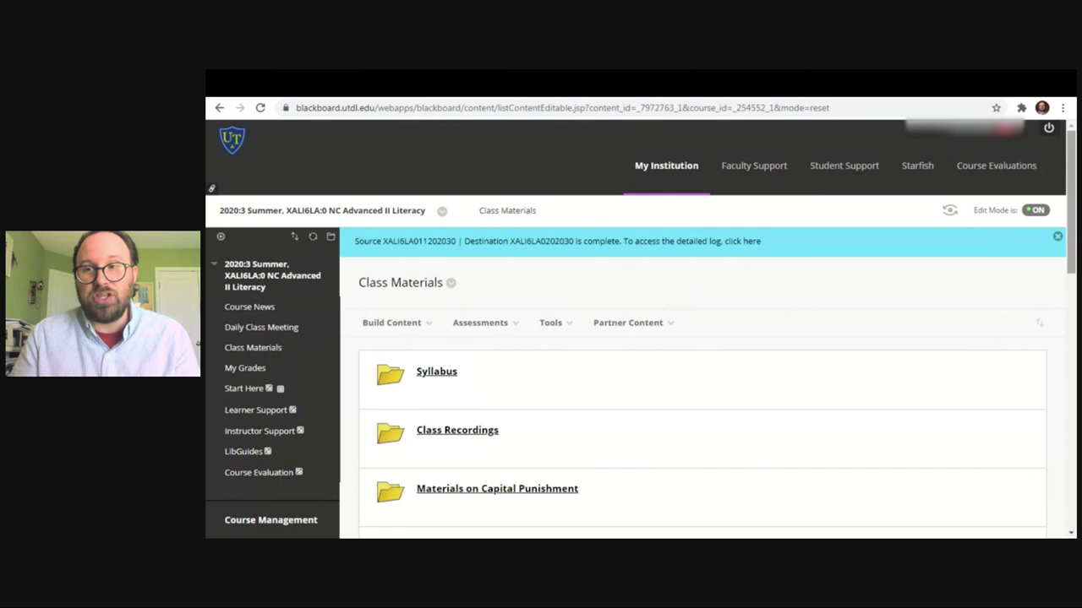
Step: Scroll through the Class Materials folders, from Syllabus to Quizzes and Exams
scroll(701, 338, down, 4)
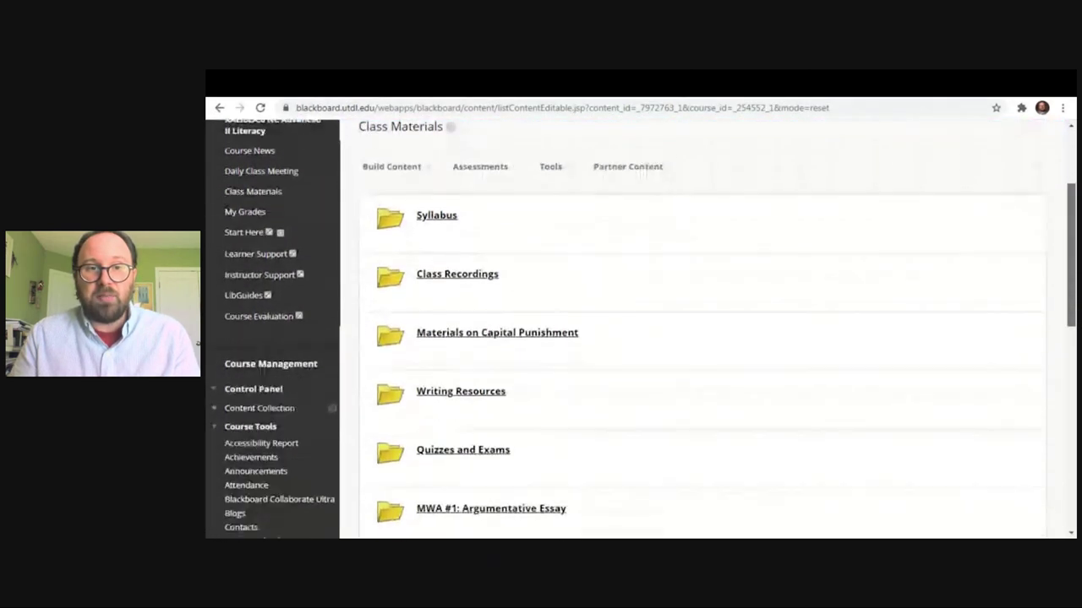
scroll(702, 338, down, 1)
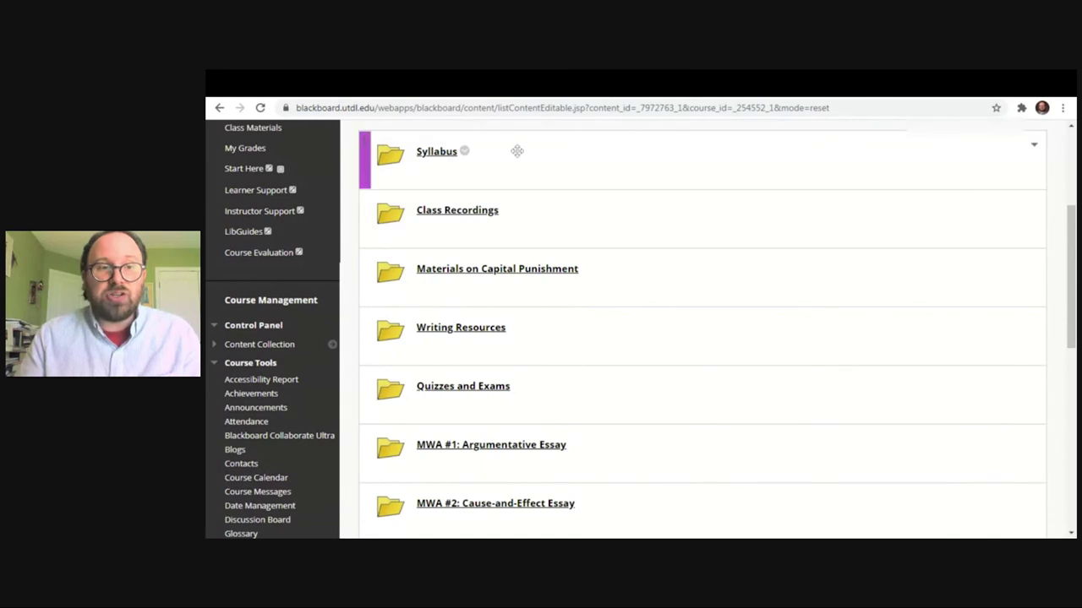
mouse_move(494, 156)
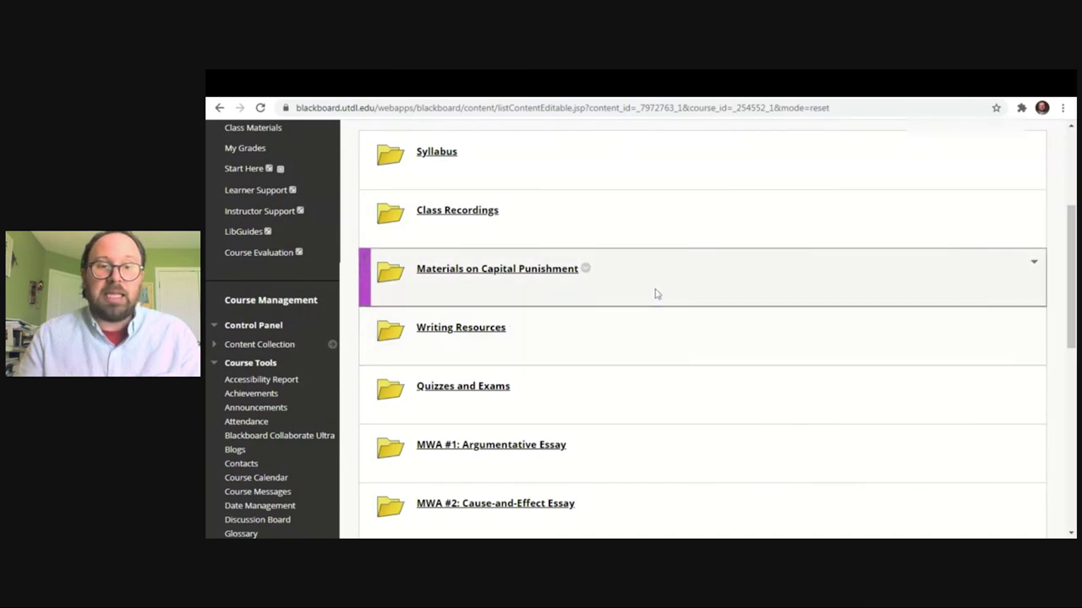
scroll(657, 292, down, 2)
scroll(484, 245, up, 1)
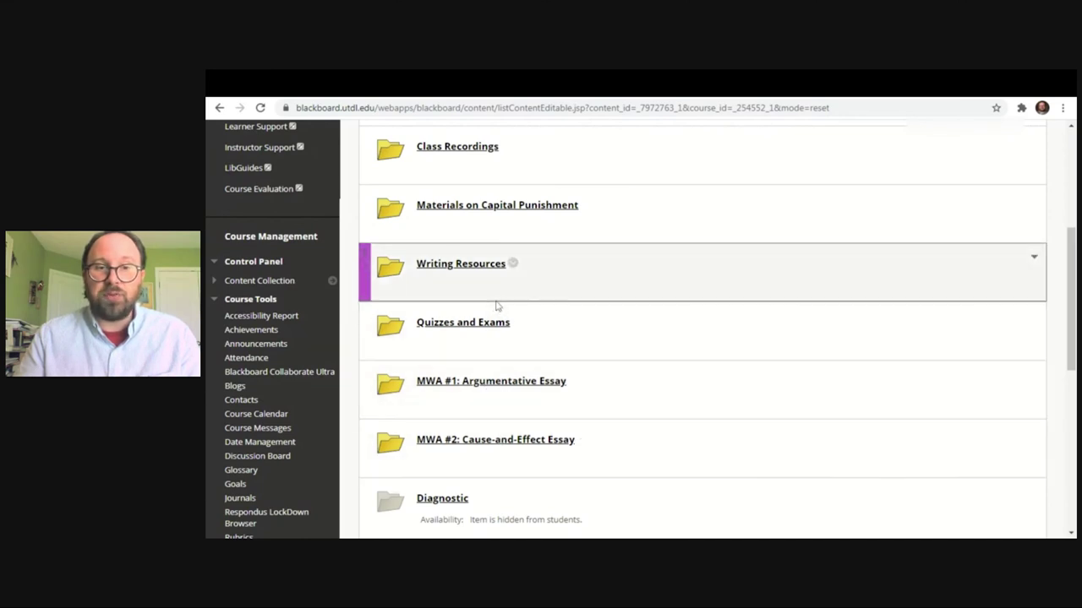
scroll(497, 306, up, 2)
scroll(497, 307, up, 1)
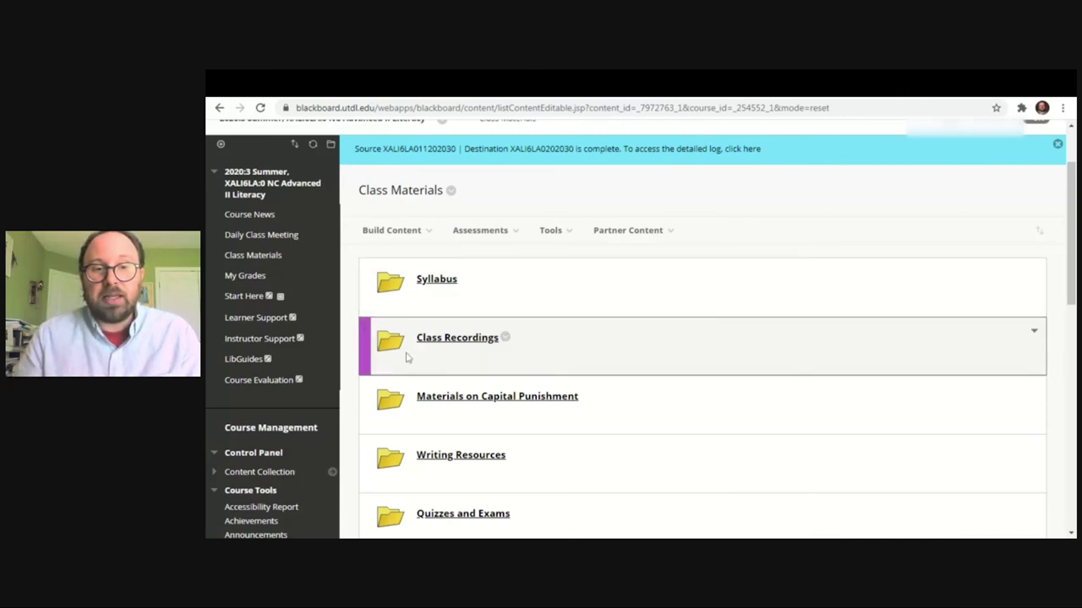
Step: Open Class Recordings and scroll its recordings from Monday, July 6 to Tuesday, July 14
click(464, 339)
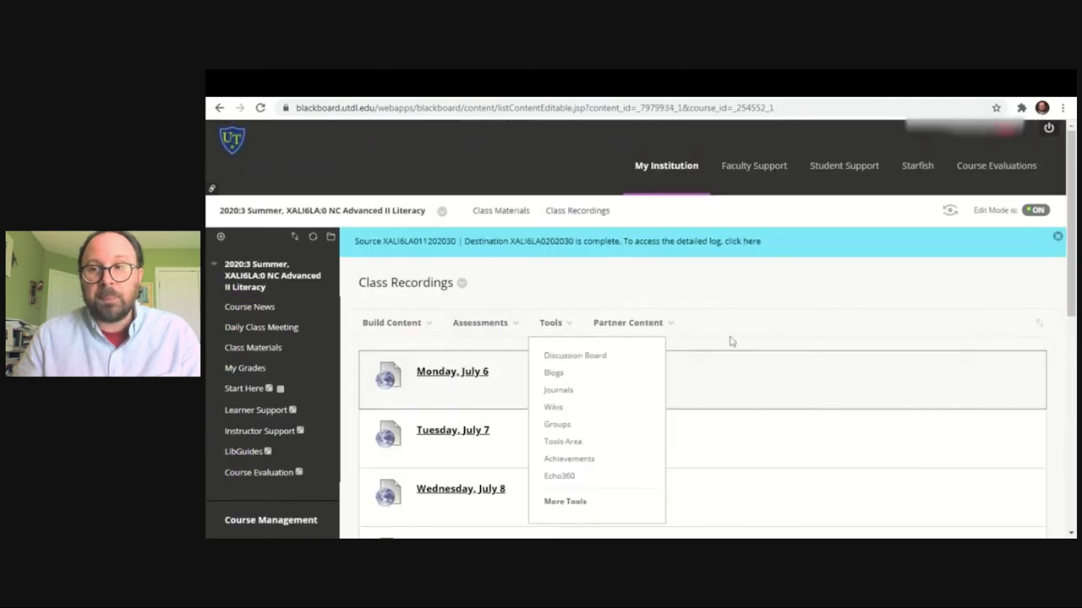
scroll(623, 341, down, 2)
scroll(466, 153, down, 1)
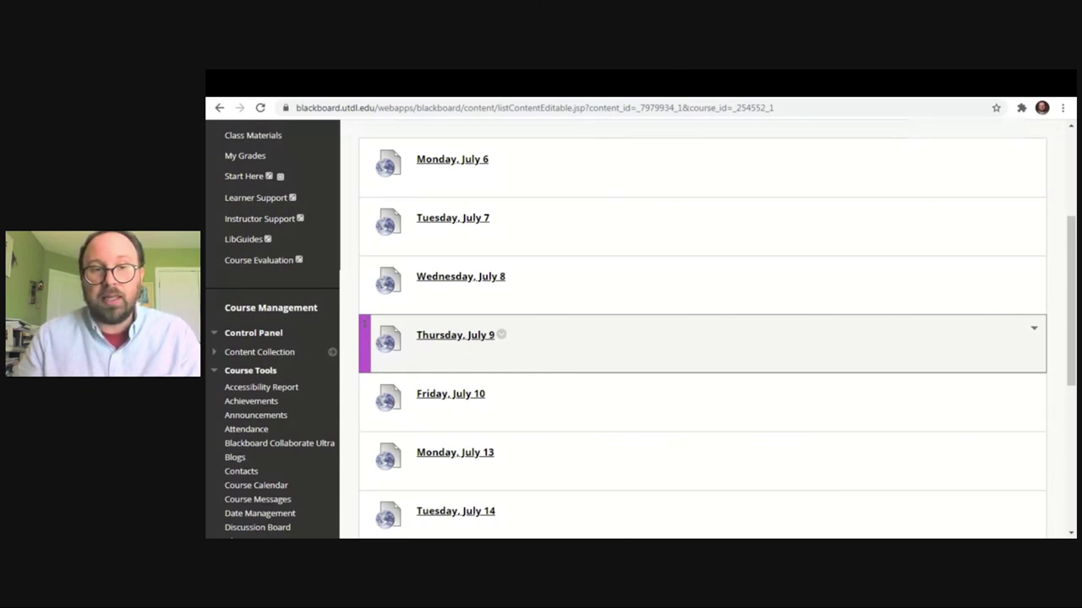
scroll(467, 242, up, 5)
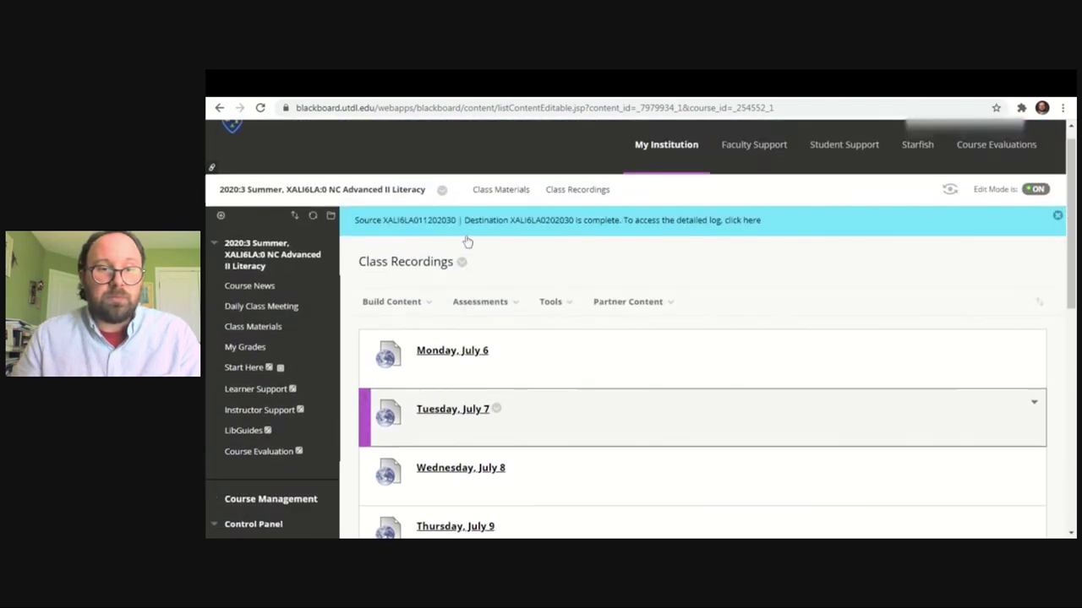
Step: Return to Class Materials and scroll its folders, including Writing Resources and hidden Diagnostic
click(246, 329)
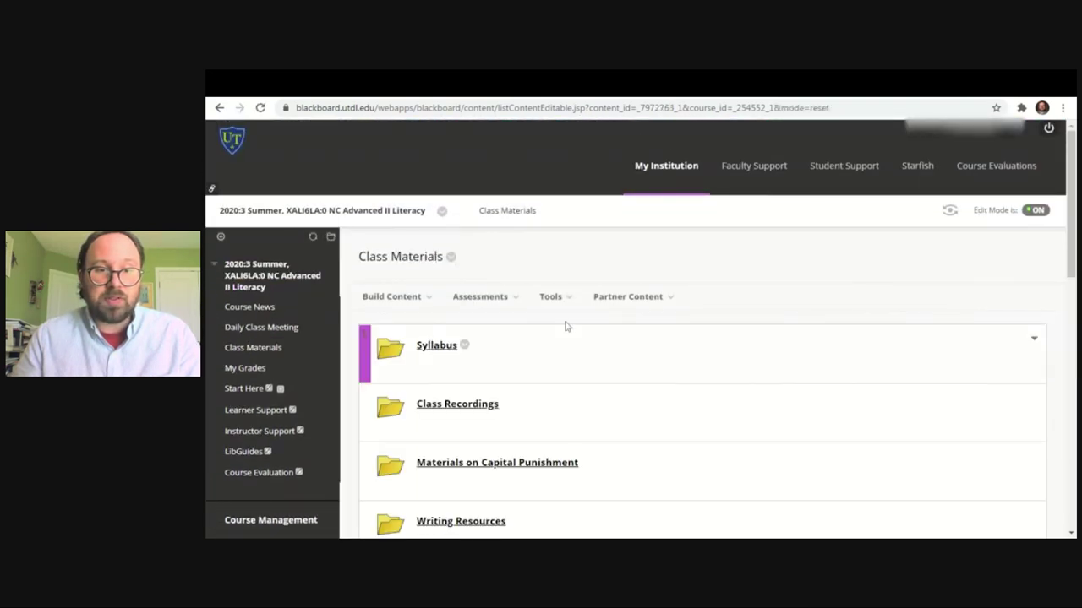
scroll(596, 314, down, 3)
scroll(597, 309, down, 3)
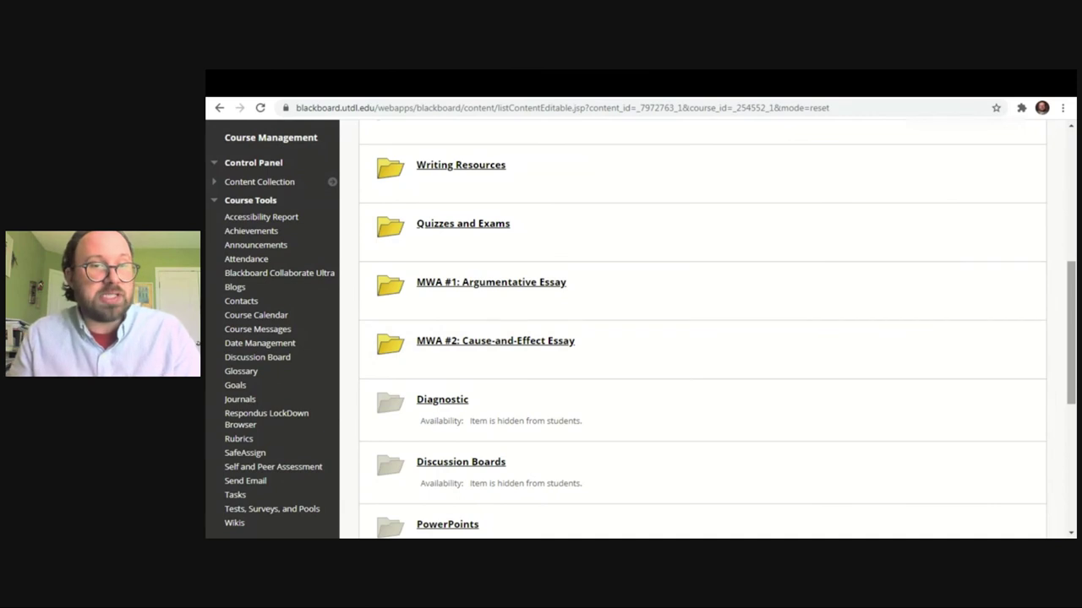
scroll(931, 342, up, 1)
scroll(387, 452, up, 2)
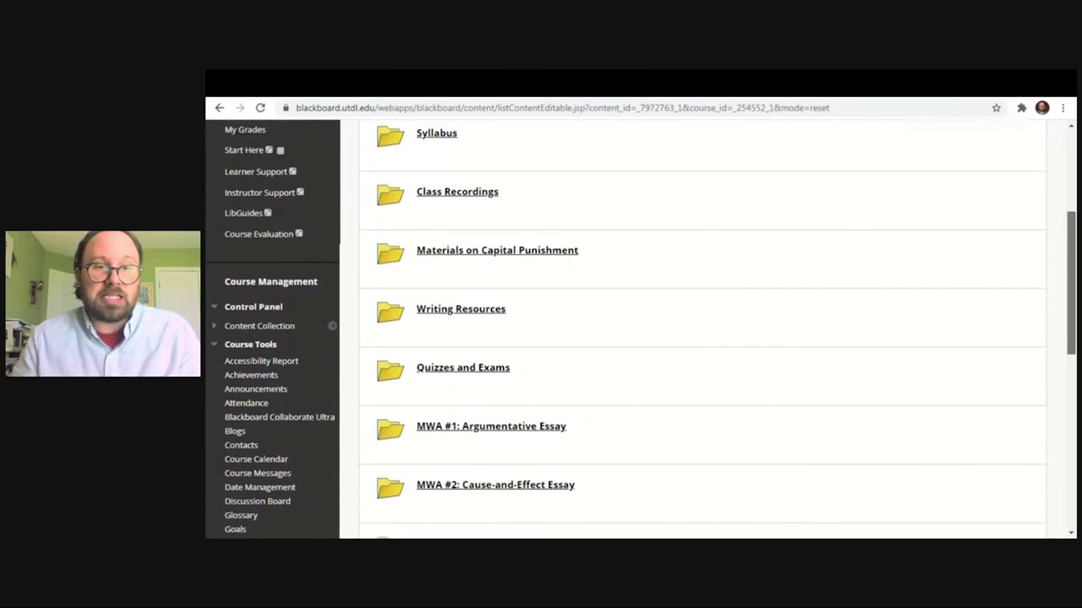
scroll(702, 330, down, 2)
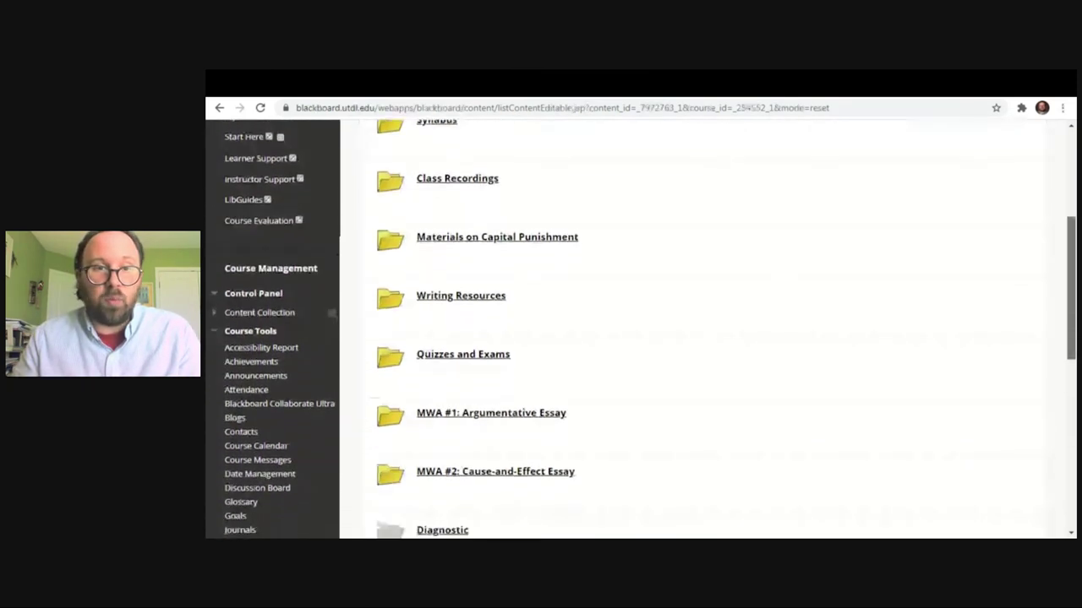
scroll(702, 329, down, 1)
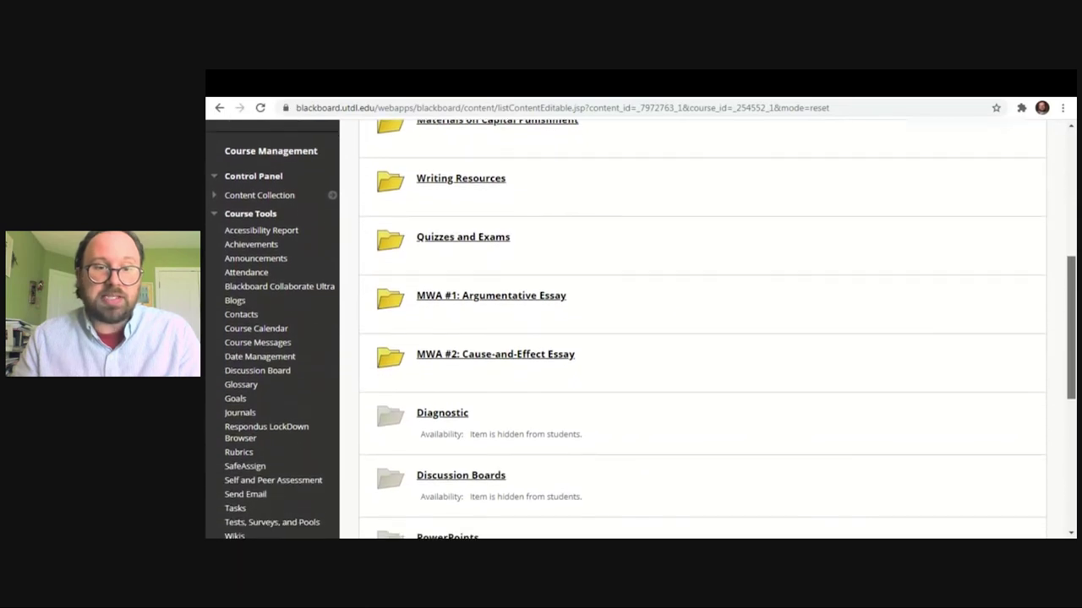
scroll(701, 329, up, 1)
scroll(698, 194, up, 1)
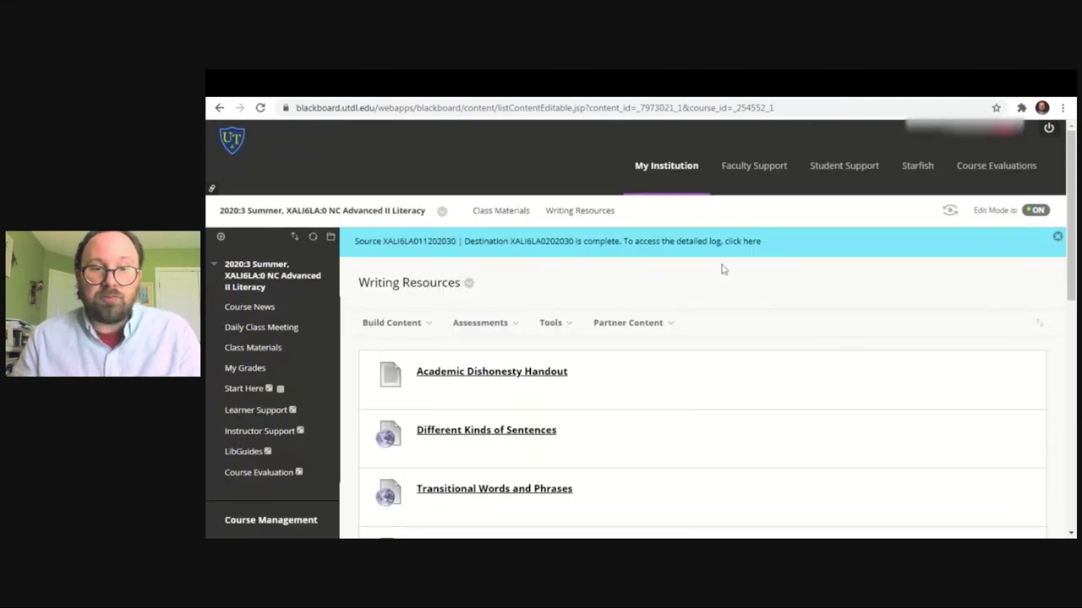
Step: Browse the Writing Resources items and Build Content menu, then go back to Class Materials
scroll(595, 259, down, 2)
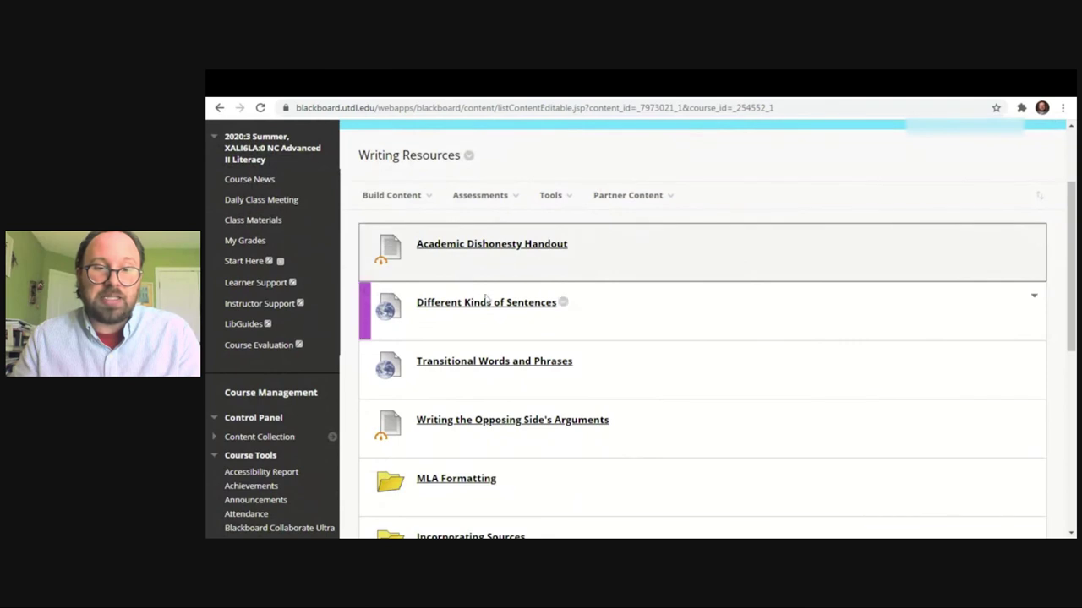
scroll(558, 321, down, 3)
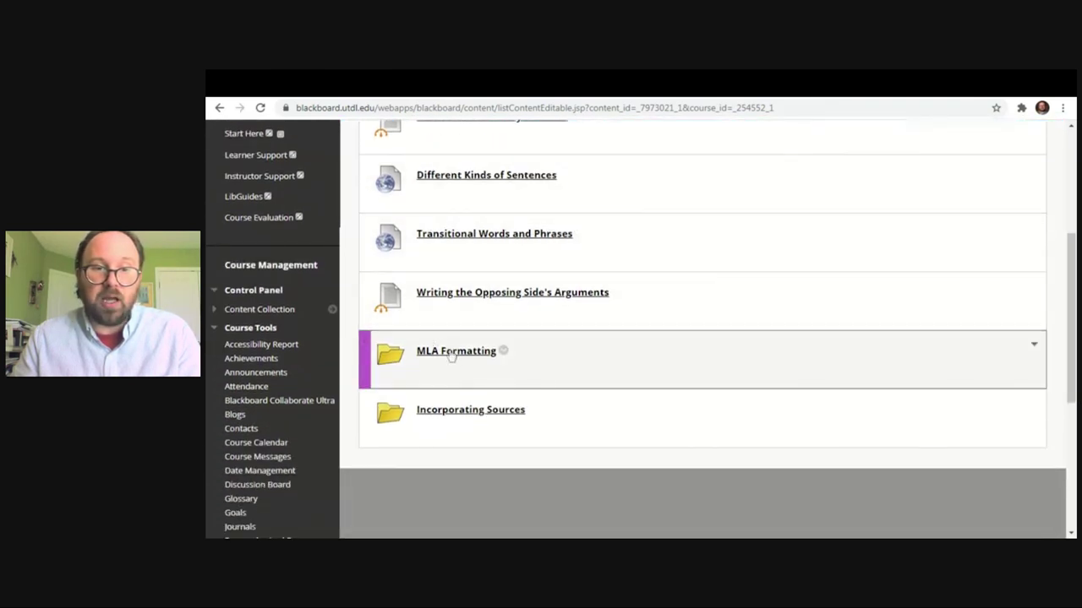
scroll(461, 397, up, 5)
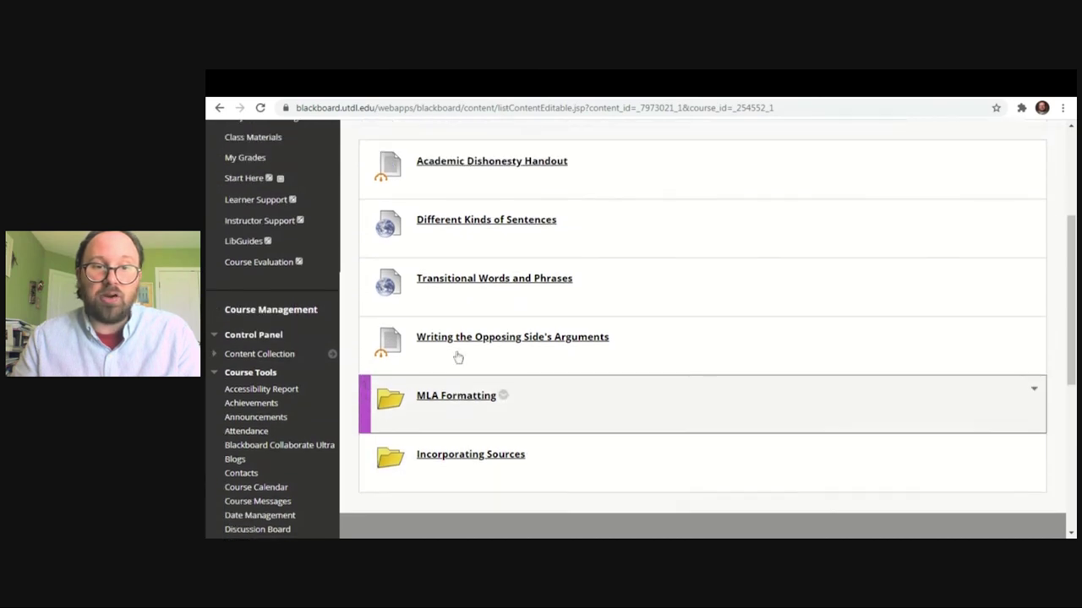
click(391, 322)
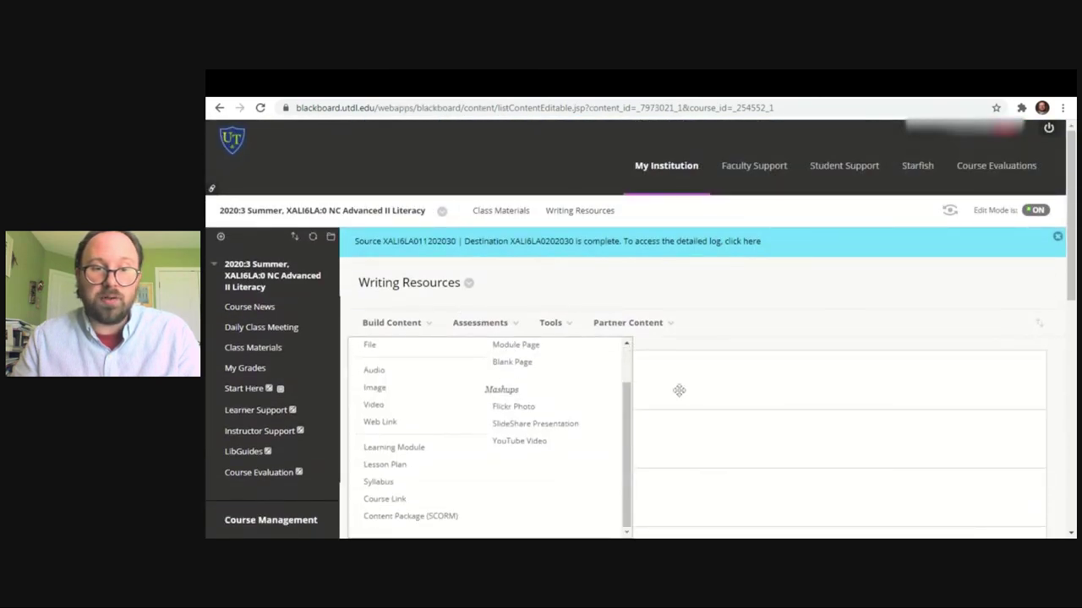
scroll(765, 381, down, 3)
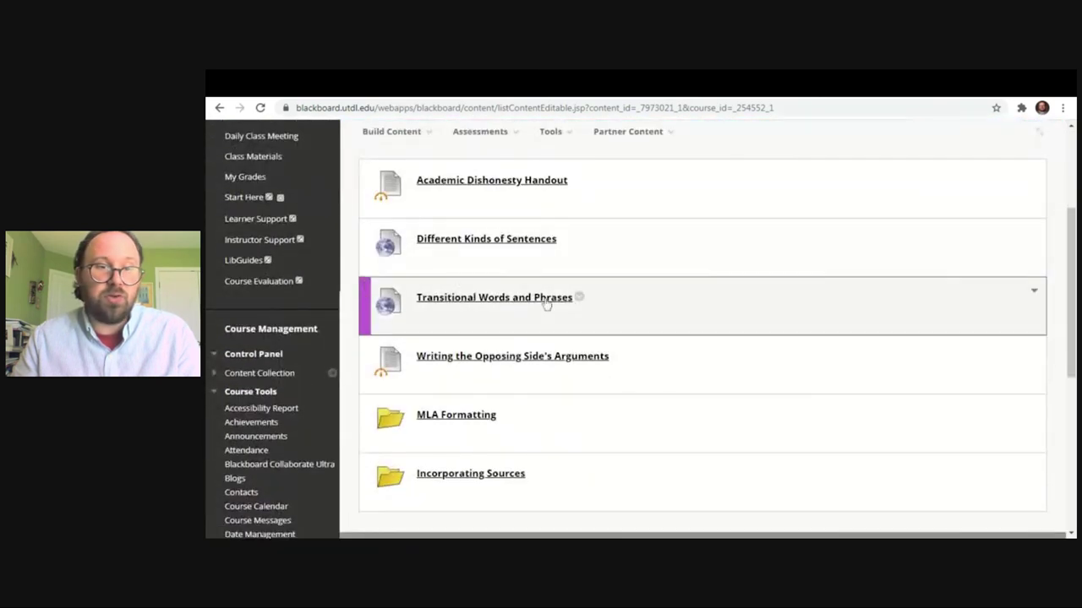
click(219, 107)
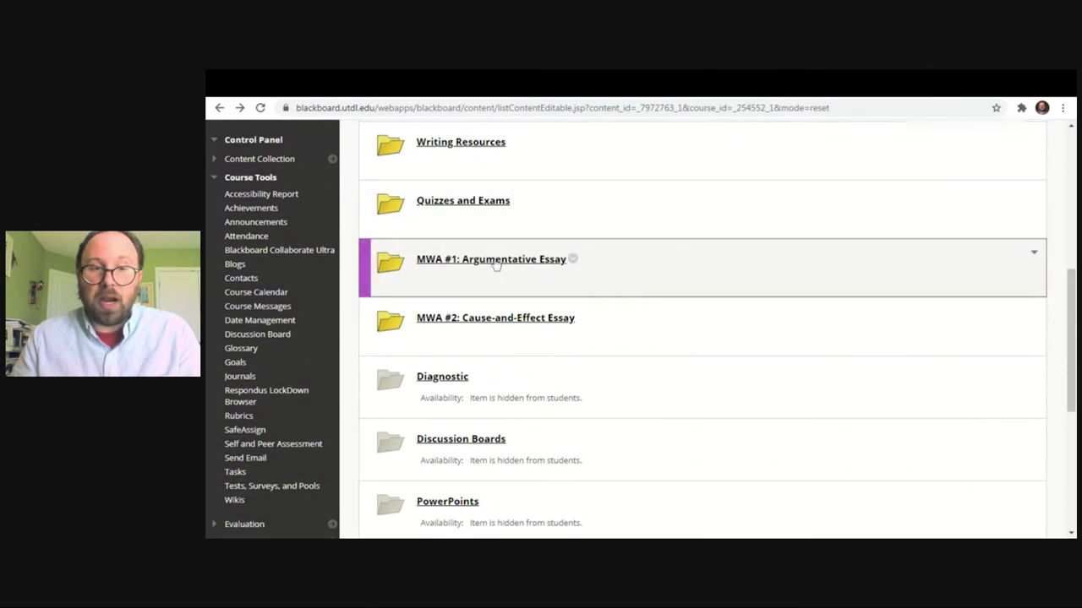
Step: Open MWA #1: Argumentative Essay > Assignments > MWA #1: First Draft and scroll to Assignment Submission
click(495, 259)
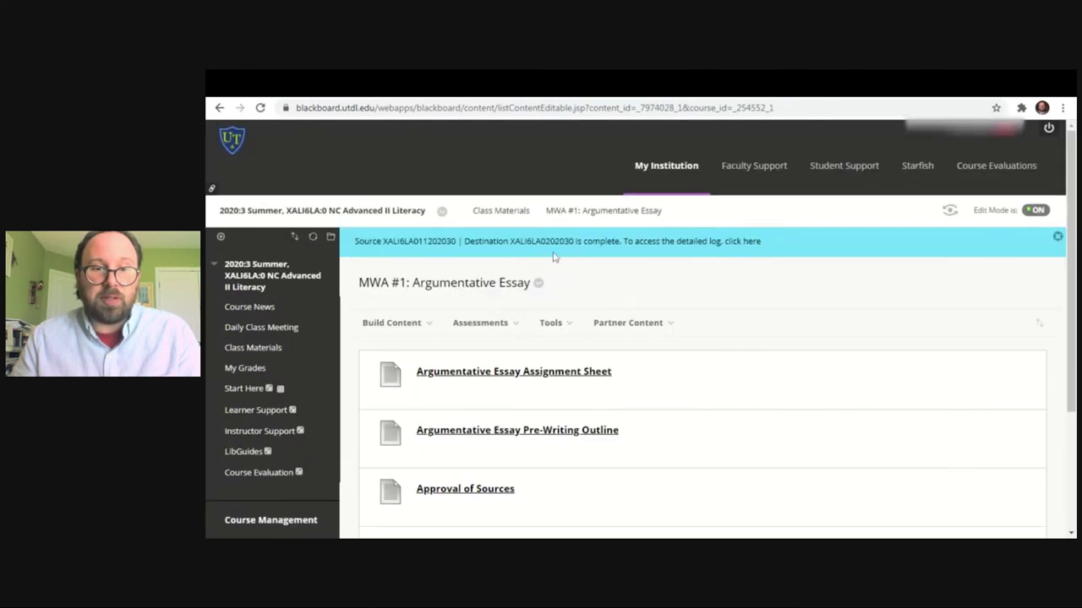
scroll(575, 259, down, 2)
click(440, 360)
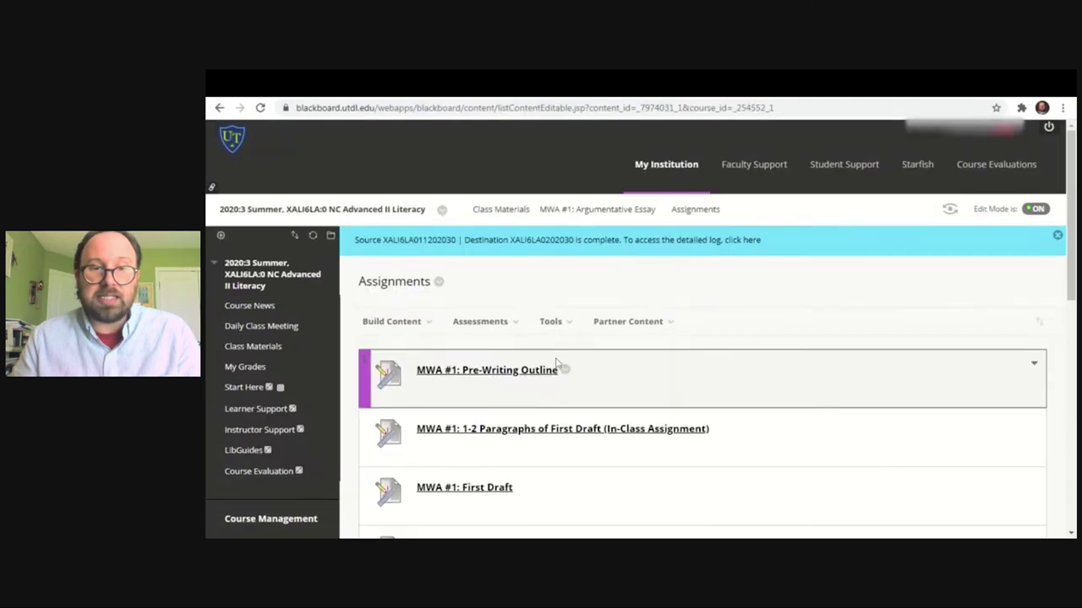
scroll(558, 362, down, 3)
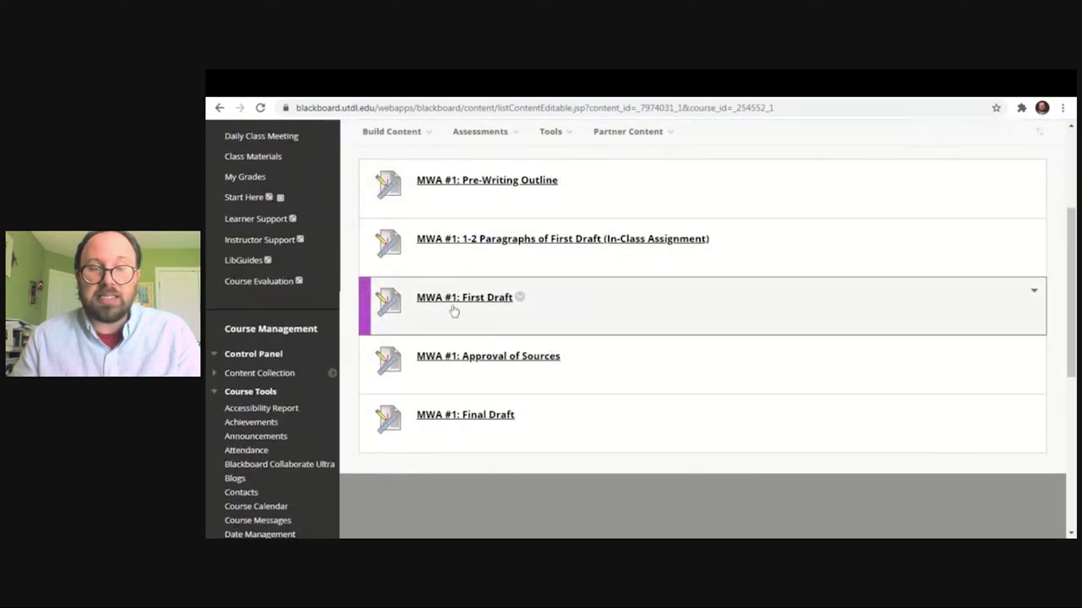
click(464, 307)
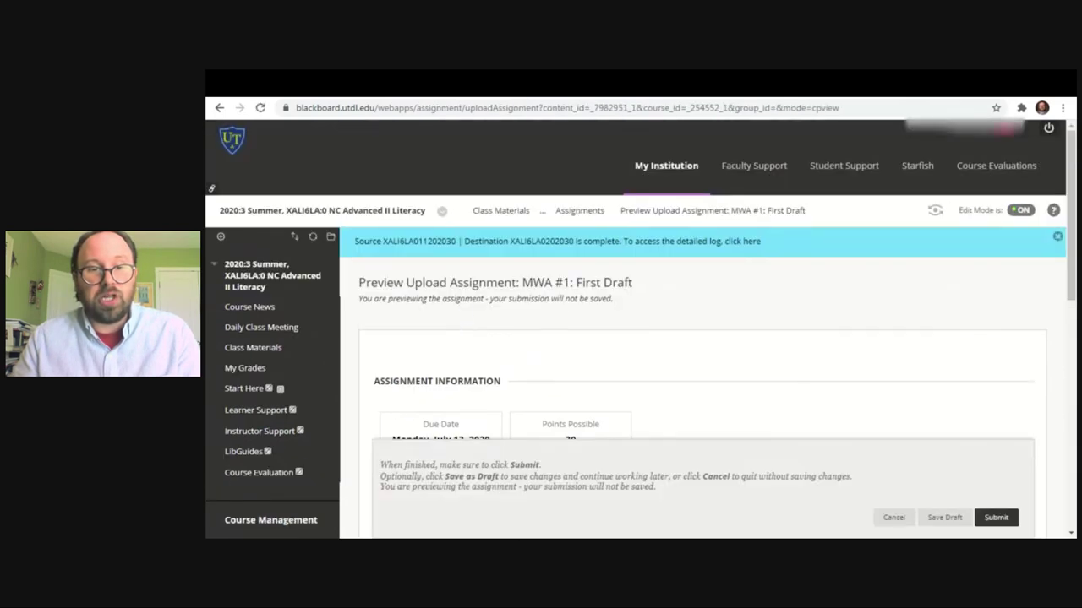
scroll(718, 311, down, 2)
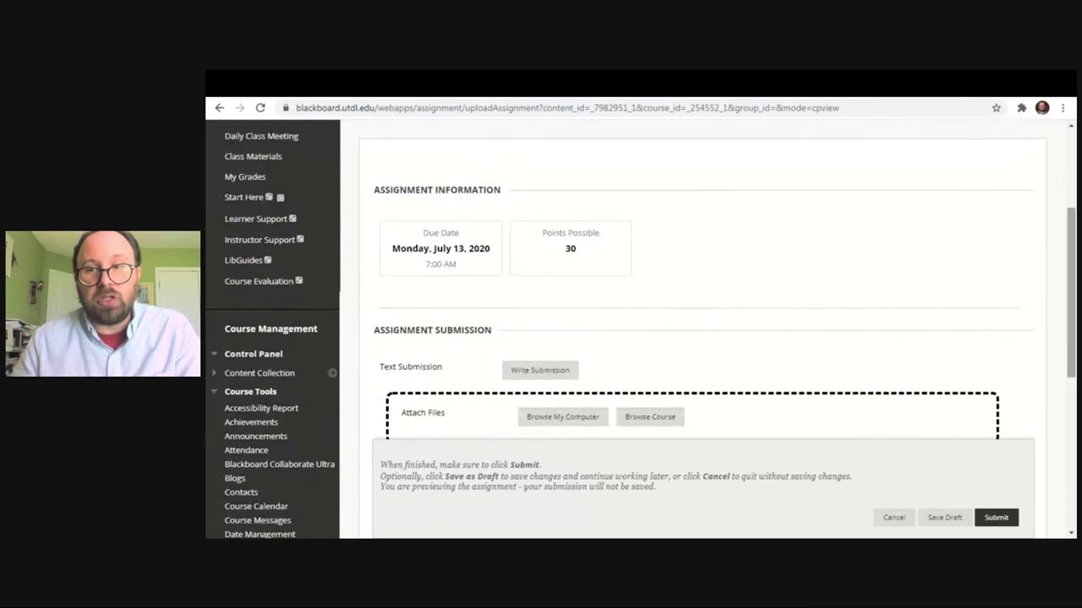
scroll(718, 311, down, 1)
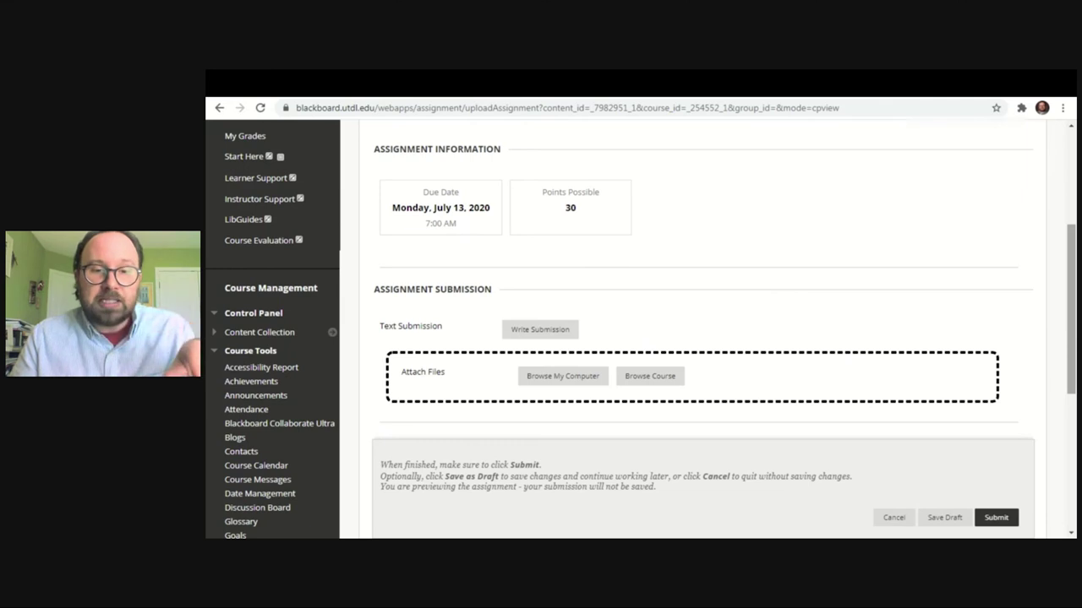
scroll(1071, 322, down, 1)
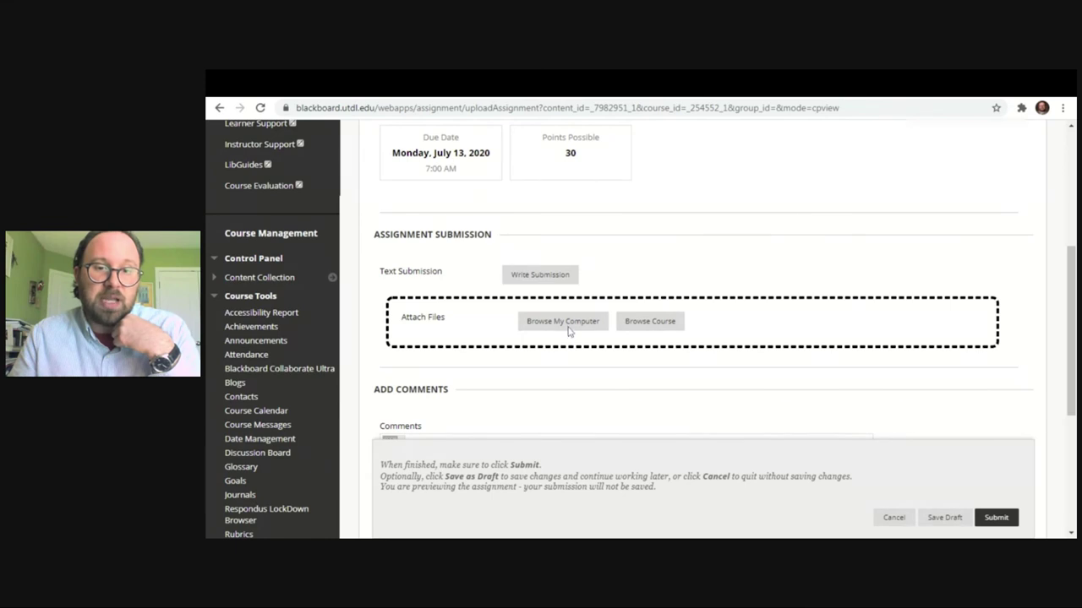
drag(1072, 329, 1051, 345)
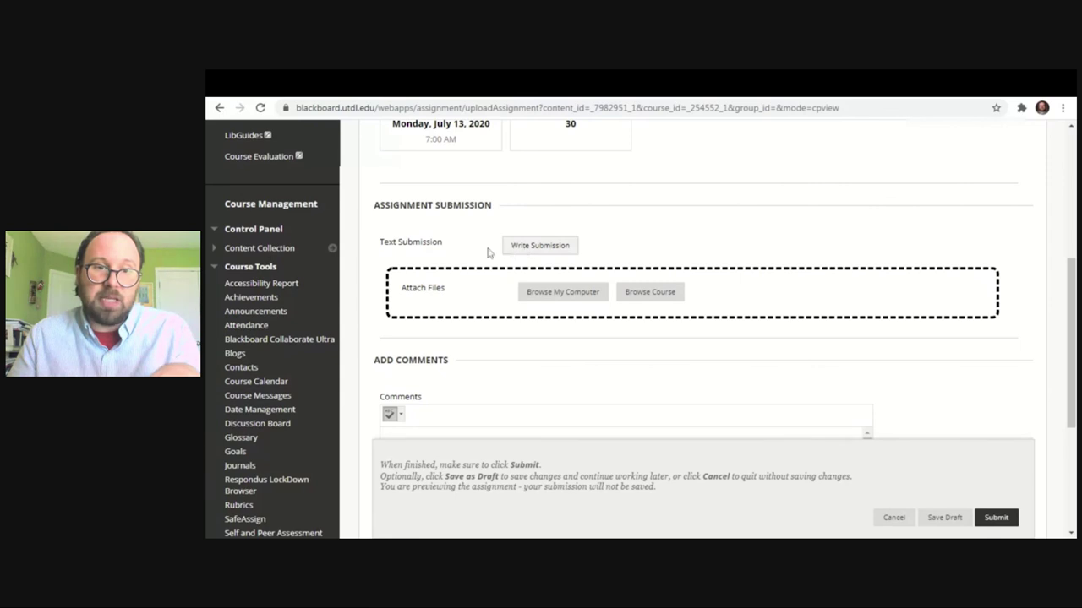
Step: Open the submission text editor in the First Draft preview and scroll through it
click(541, 246)
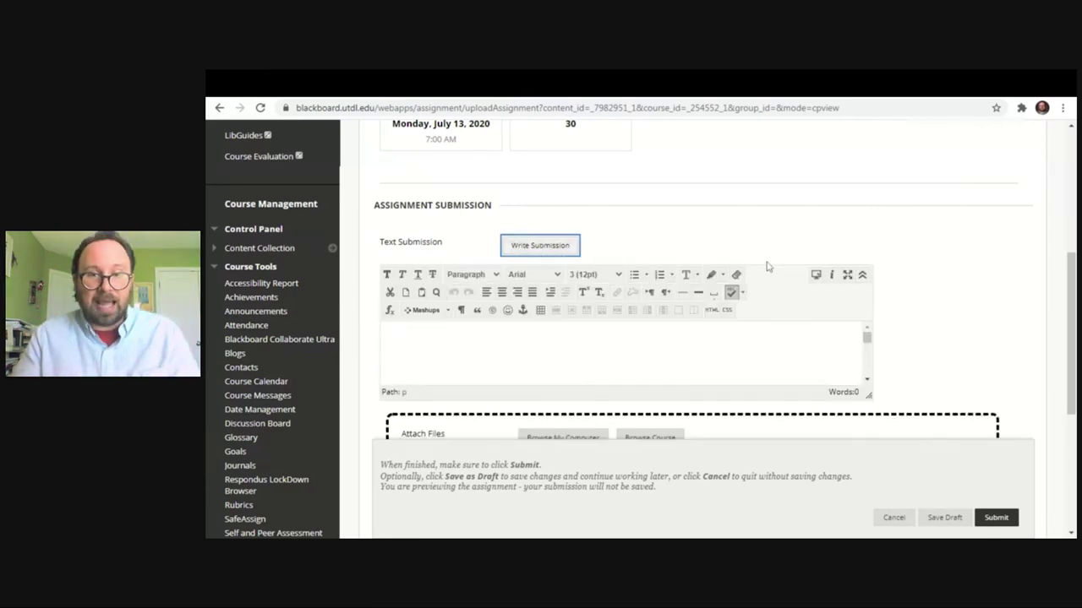
scroll(879, 269, down, 1)
scroll(644, 330, down, 1)
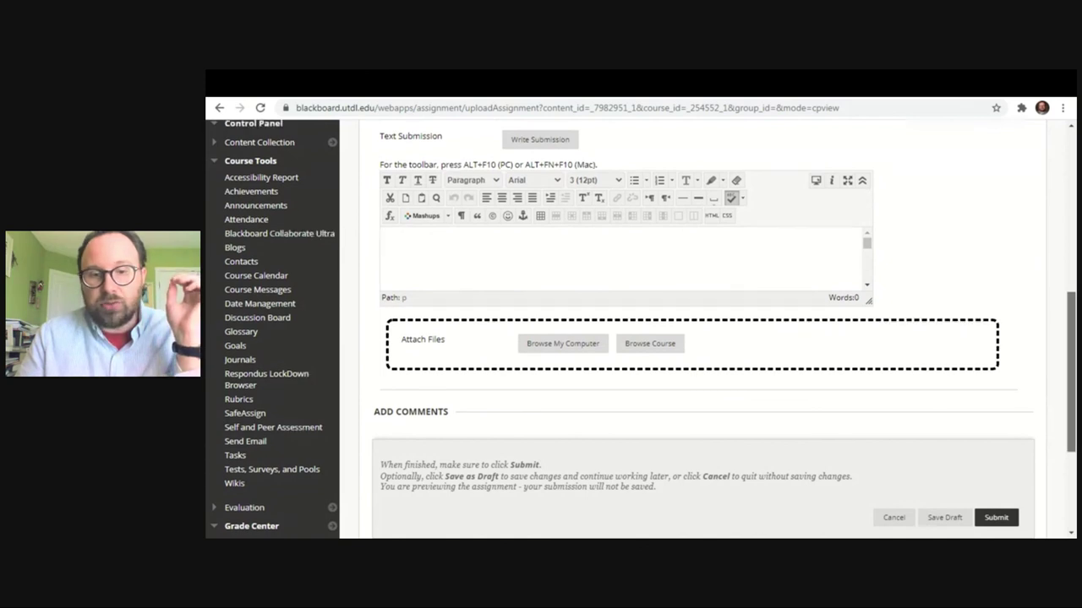
scroll(643, 329, down, 1)
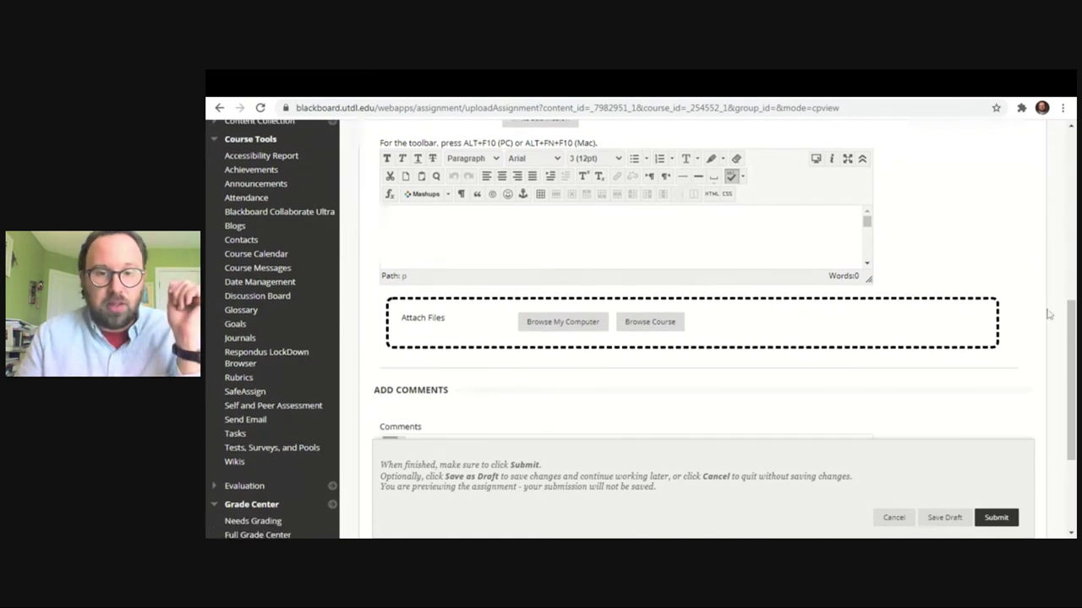
scroll(1071, 380, down, 1)
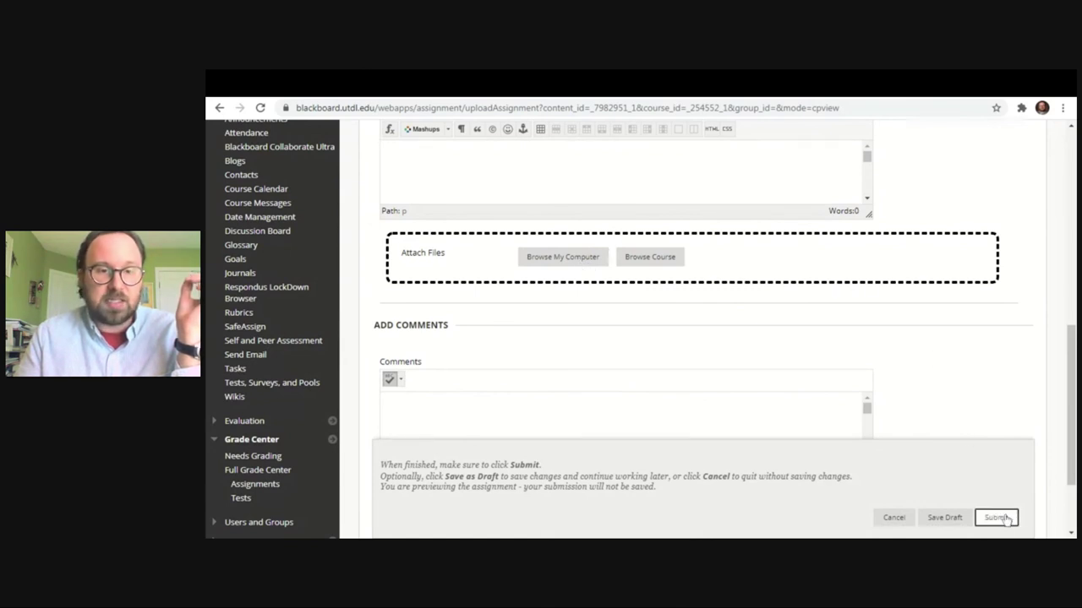
scroll(1070, 380, up, 2)
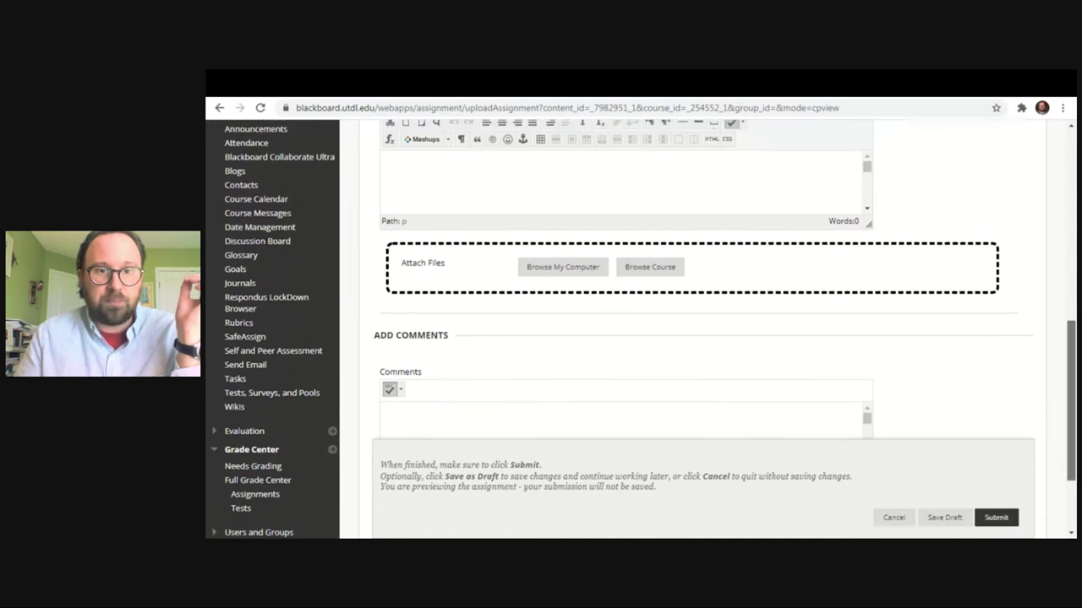
scroll(710, 321, up, 1)
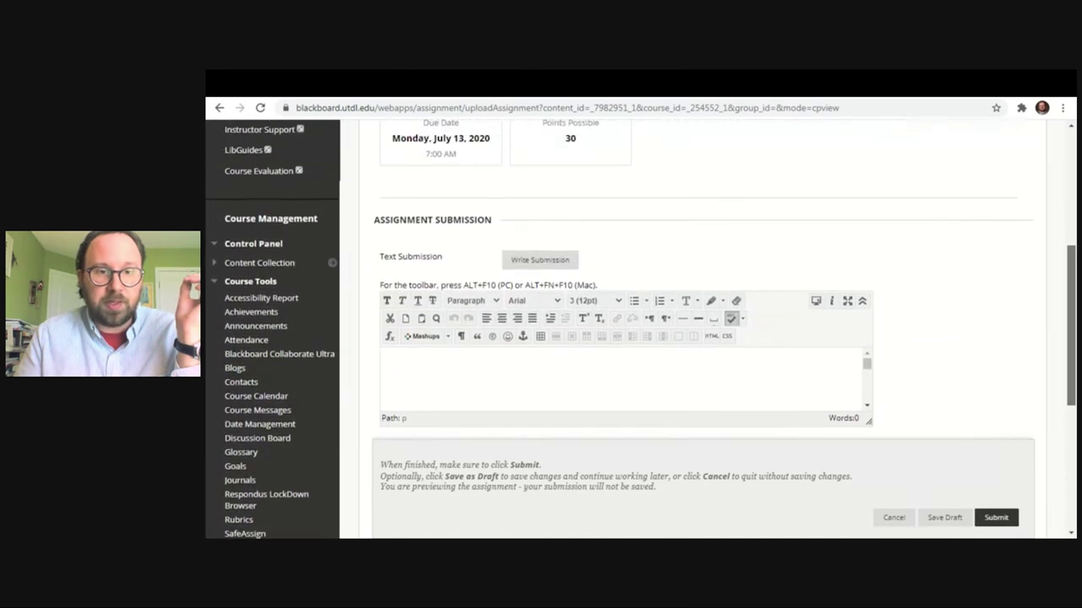
scroll(1049, 443, down, 5)
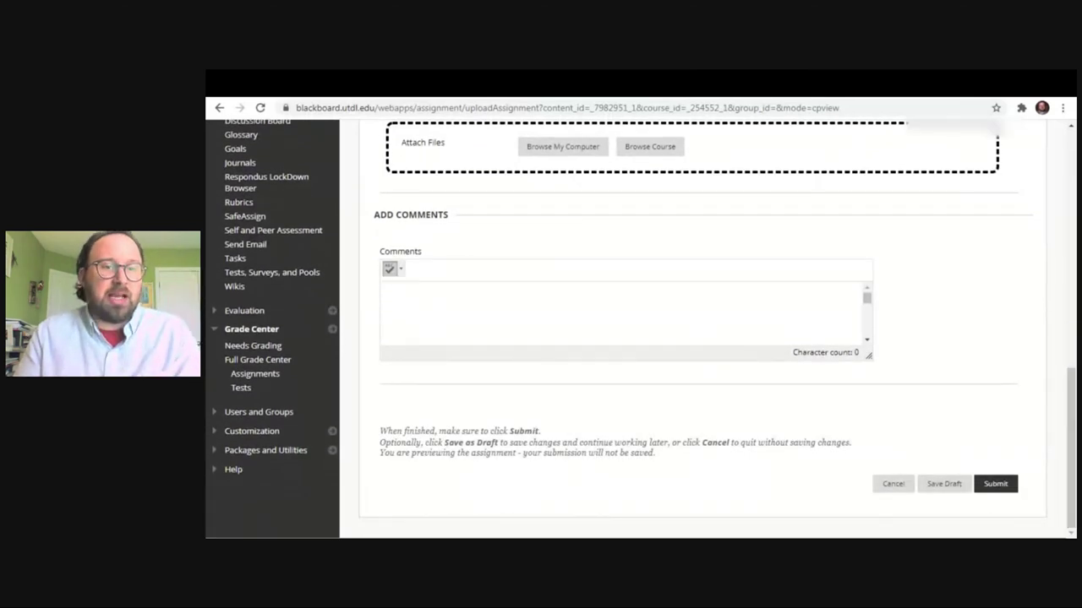
Step: Place the caret in the comments field and review the rest of the preview
click(450, 282)
scroll(450, 278, up, 1)
scroll(650, 328, up, 2)
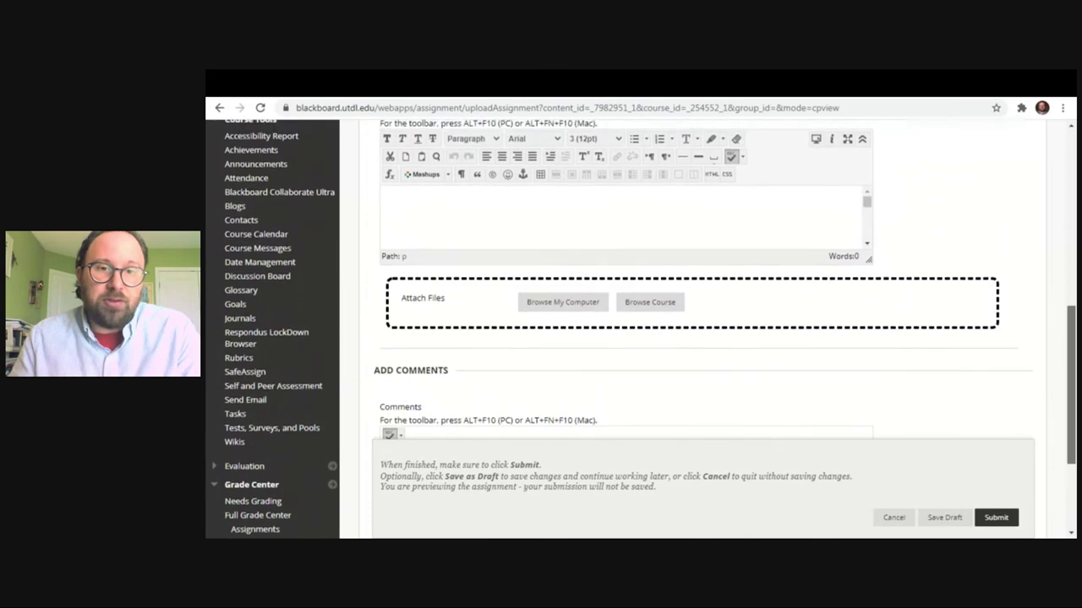
scroll(507, 180, down, 2)
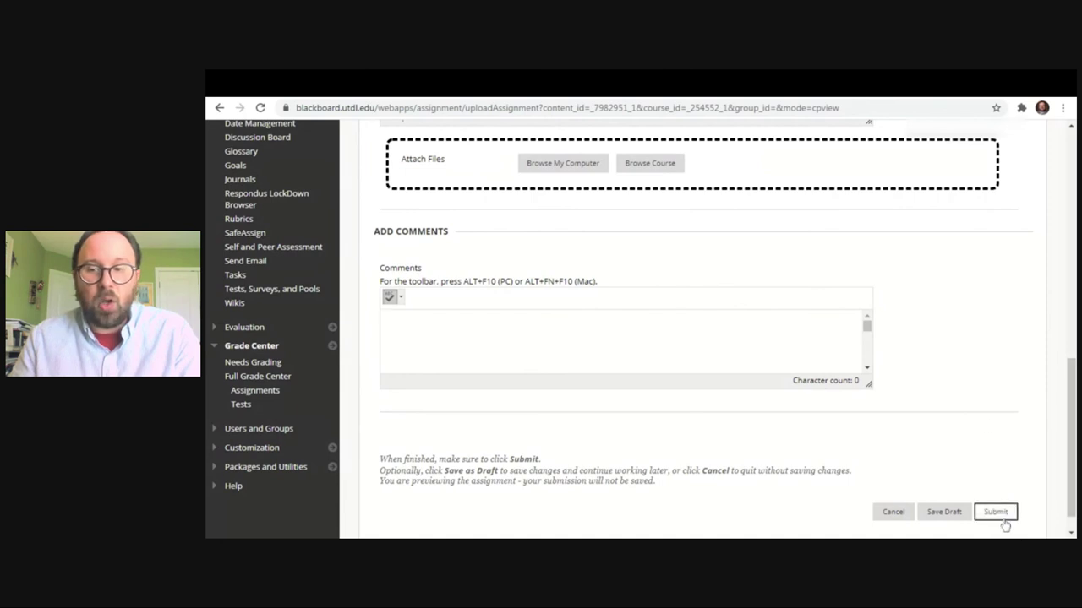
drag(1071, 439, 1070, 302)
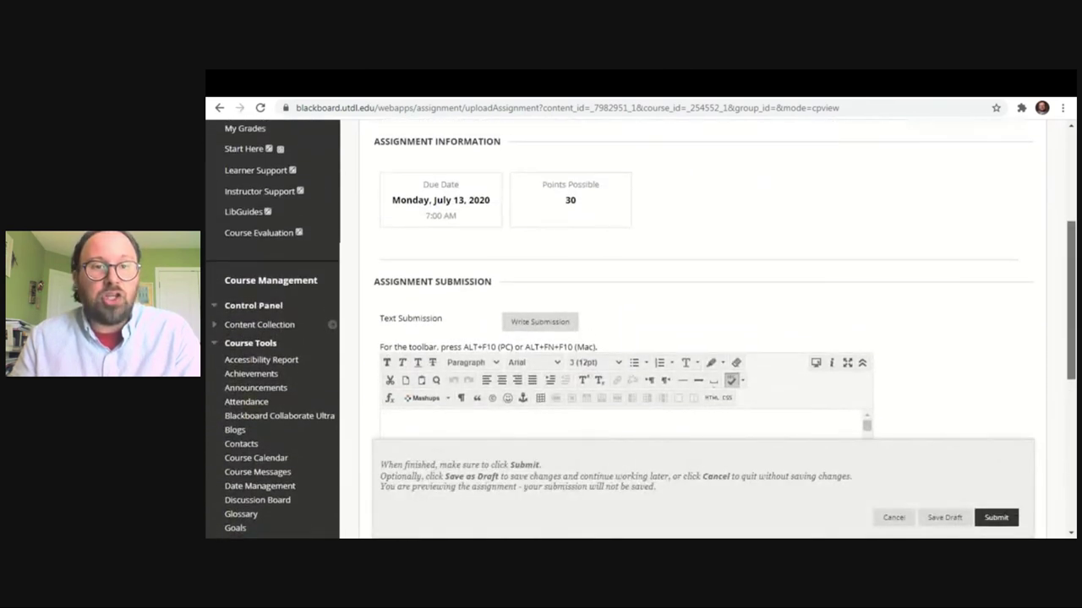
scroll(837, 285, up, 1)
scroll(610, 258, up, 3)
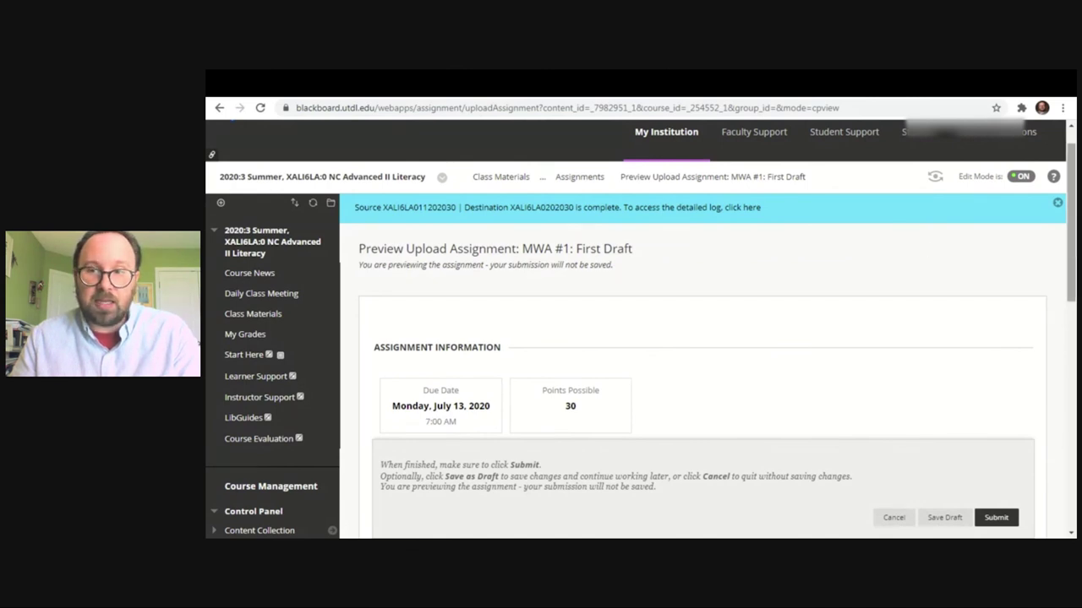
scroll(1071, 245, down, 2)
scroll(708, 330, down, 10)
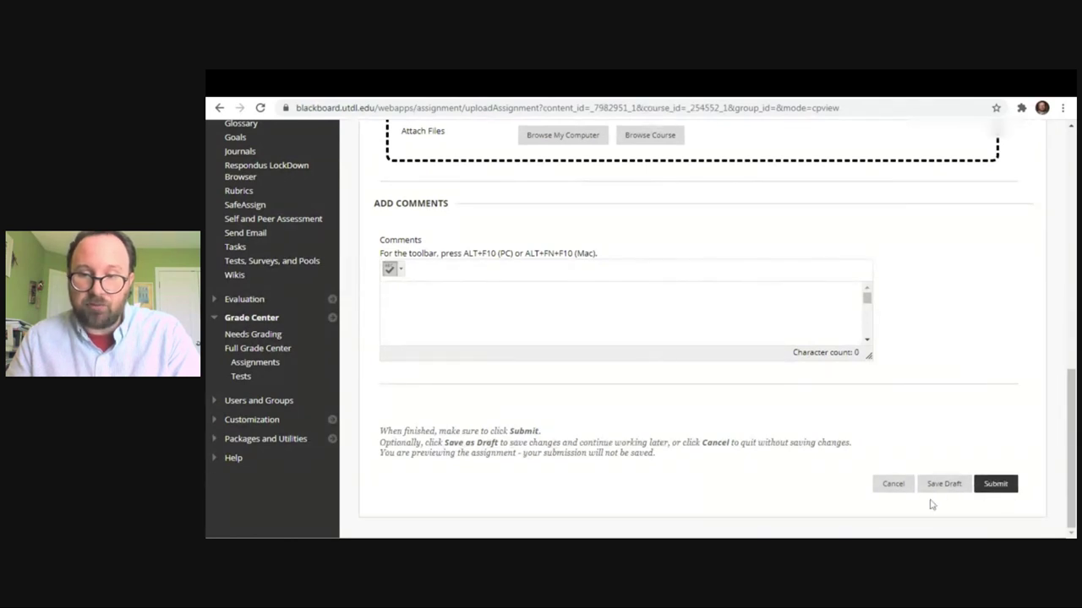
scroll(701, 330, up, 5)
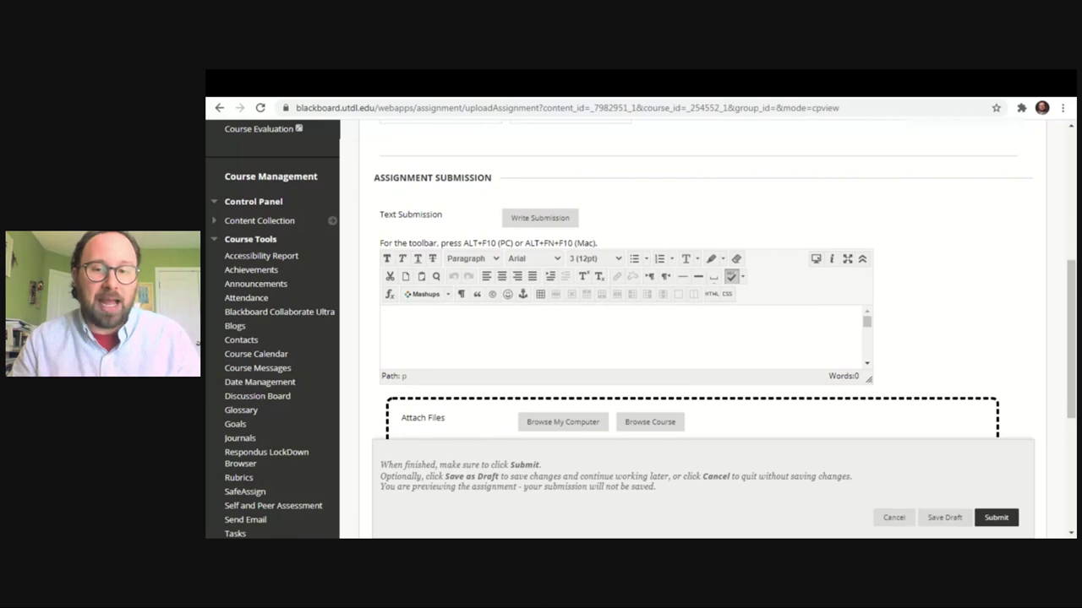
scroll(947, 493, down, 4)
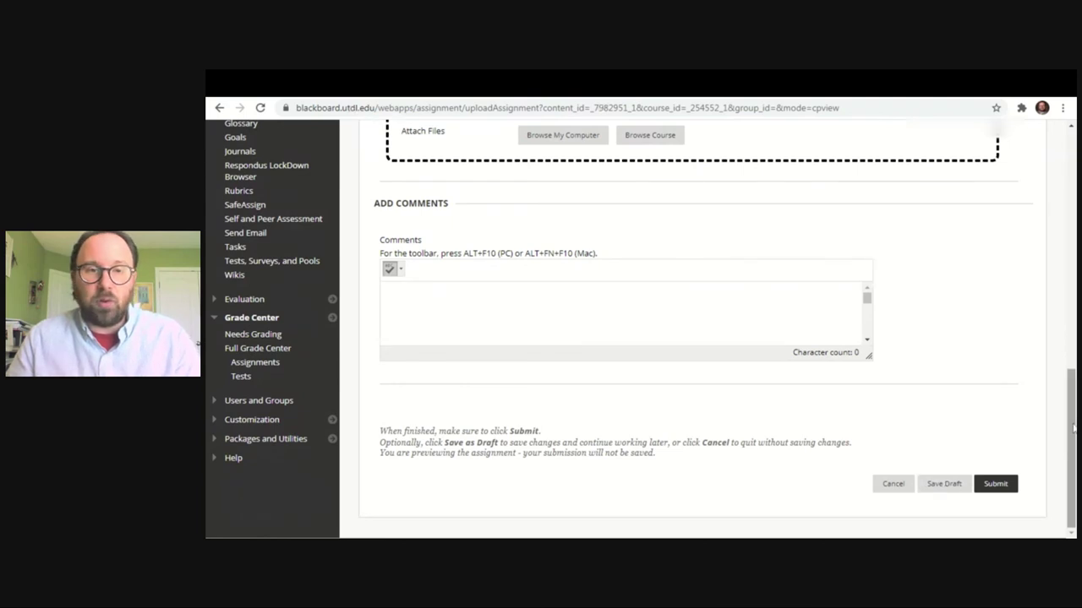
scroll(710, 330, up, 2)
scroll(484, 341, up, 1)
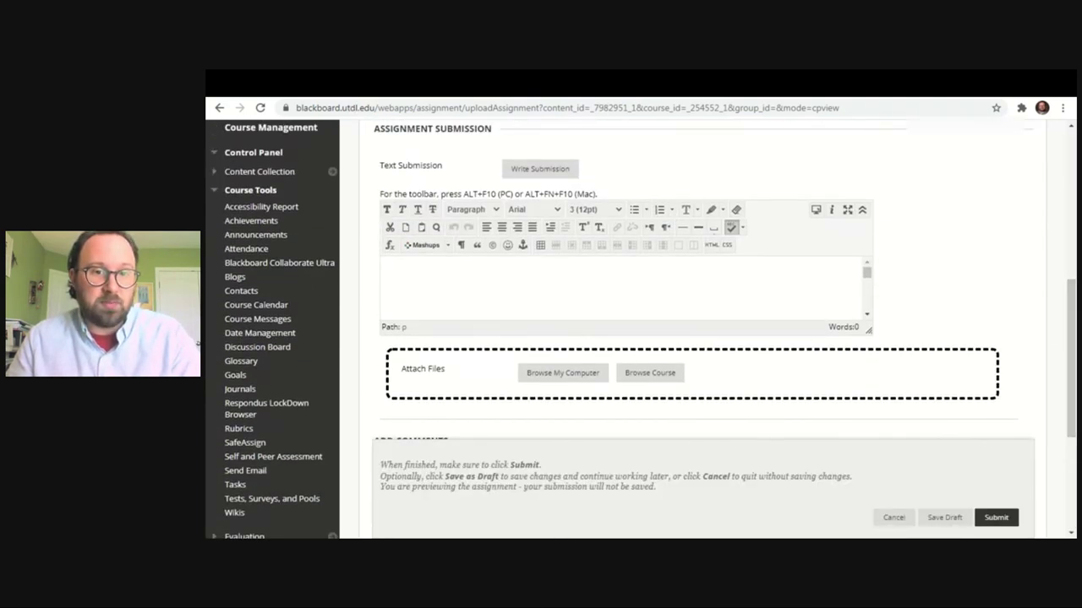
Step: Scroll back to the Preview Upload Assignment title, then return to Class Materials
scroll(1056, 300, down, 3)
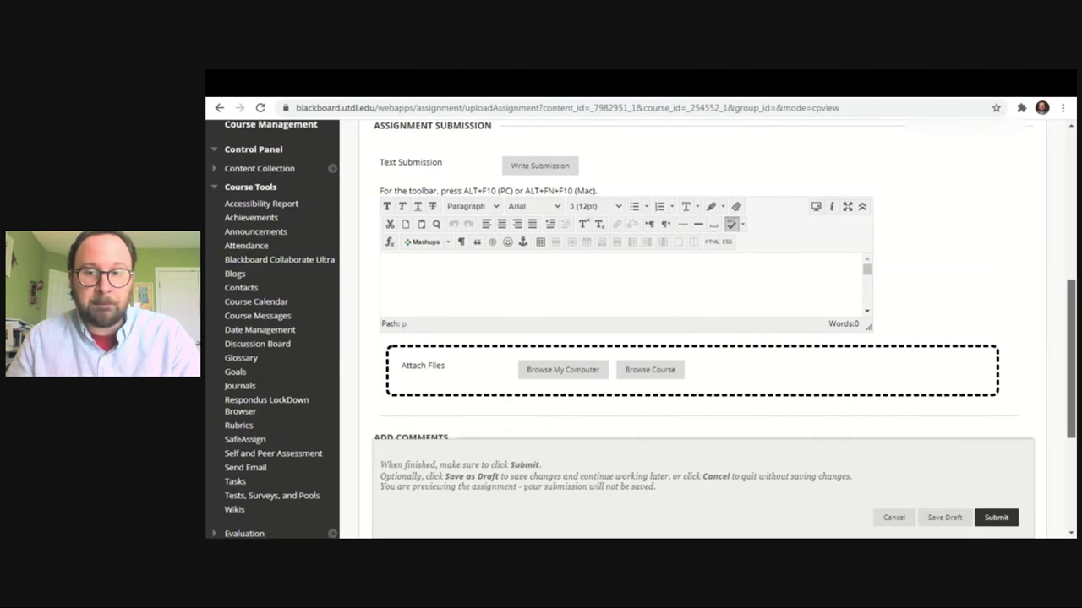
scroll(896, 494, down, 1)
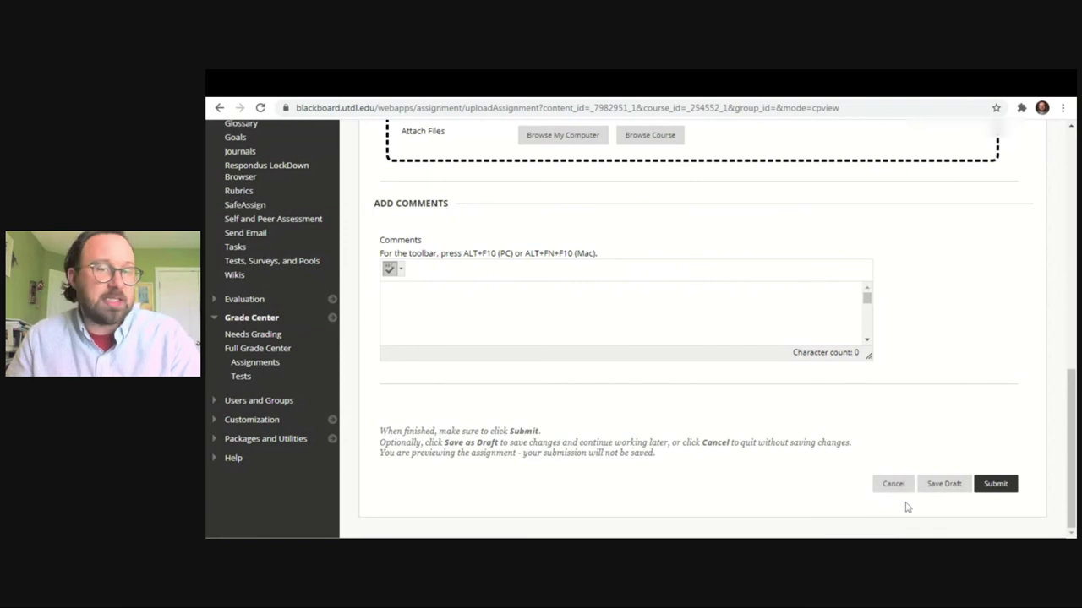
scroll(1071, 470, up, 4)
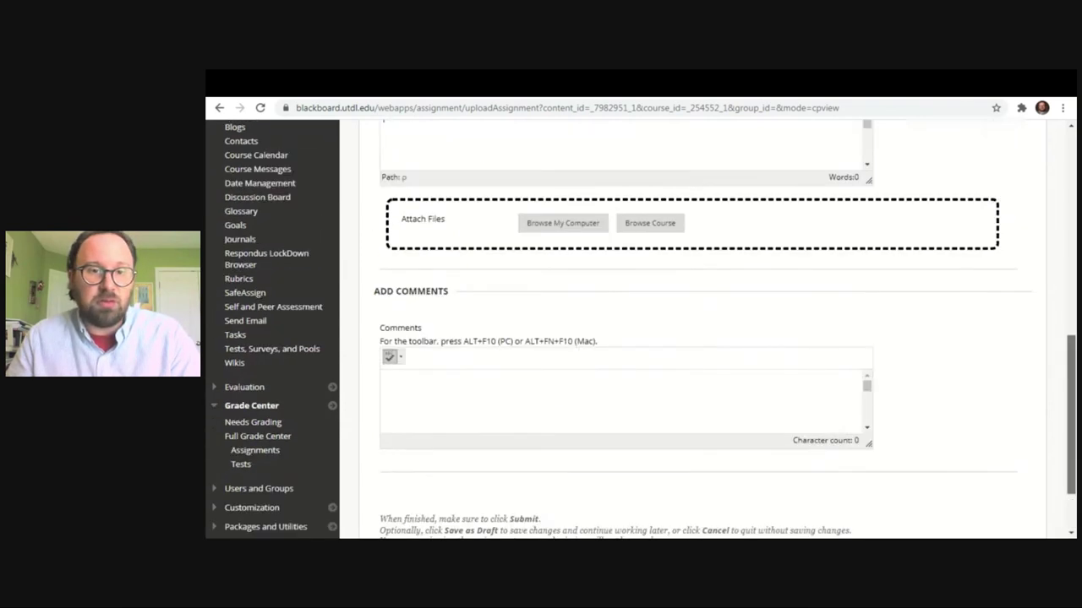
scroll(1071, 470, down, 2)
scroll(1071, 469, down, 2)
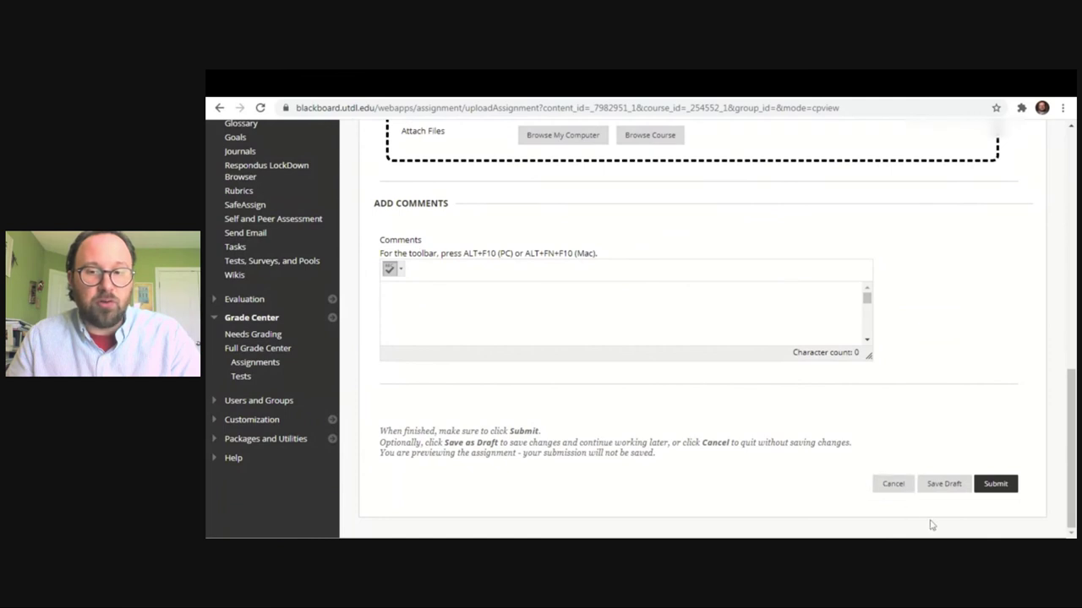
scroll(1072, 448, up, 6)
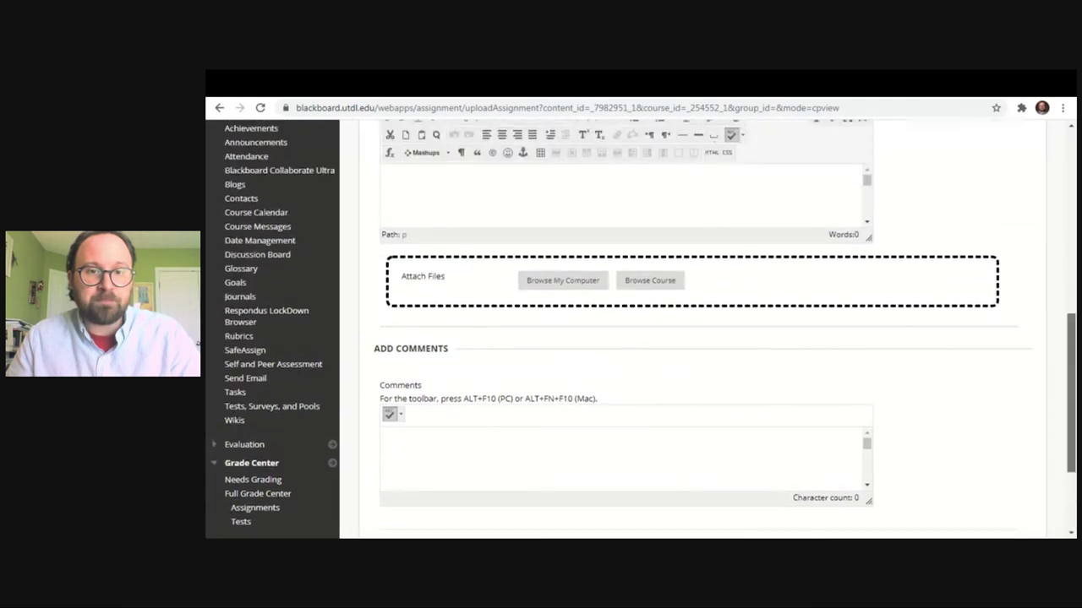
scroll(702, 329, up, 1)
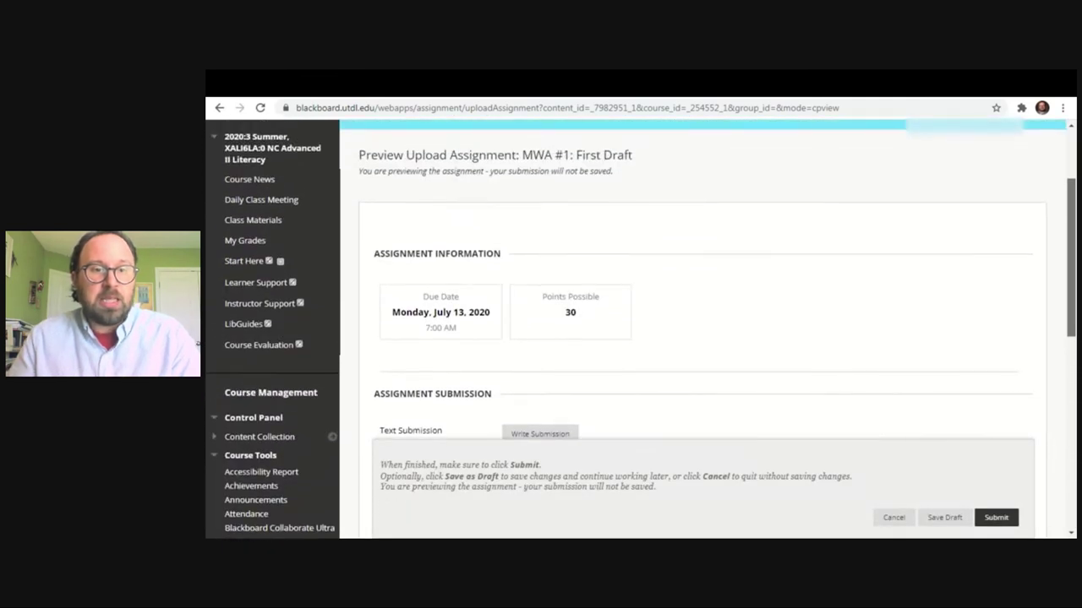
scroll(1069, 243, up, 1)
scroll(1069, 244, down, 1)
scroll(1069, 243, down, 1)
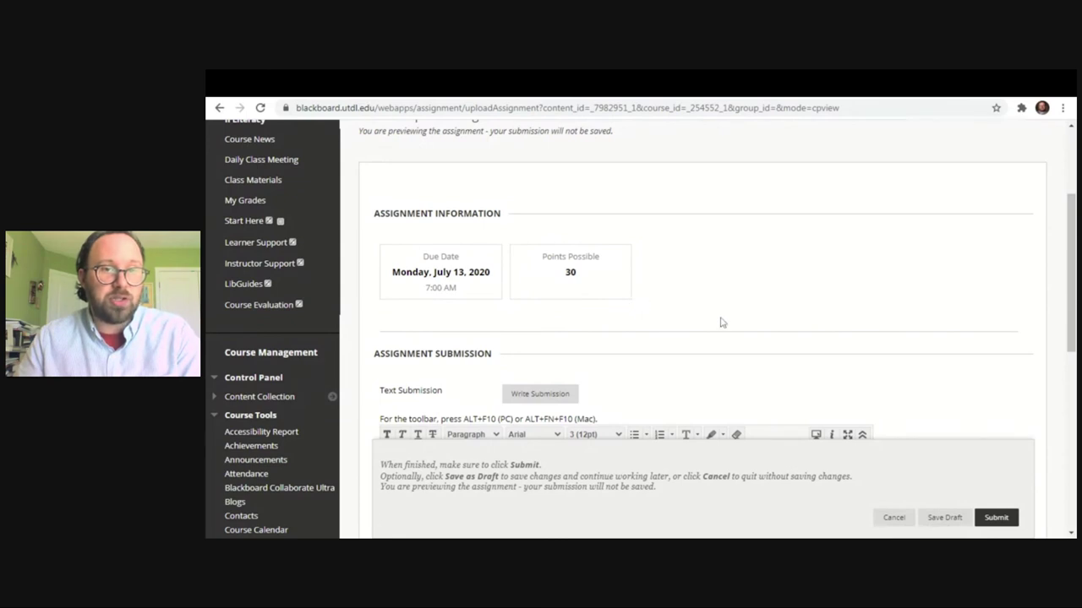
scroll(595, 301, up, 3)
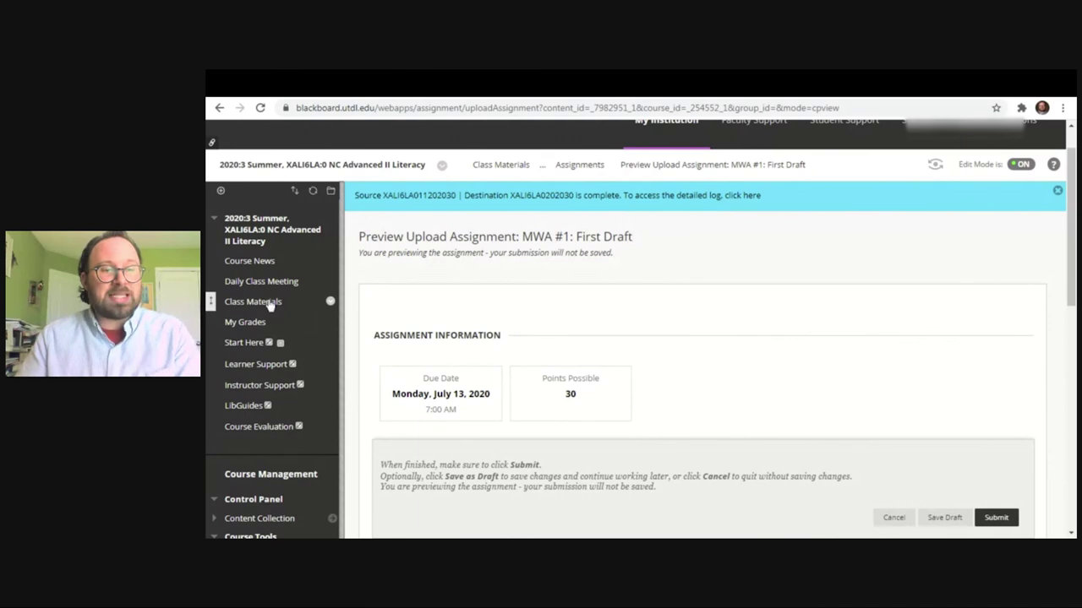
click(271, 303)
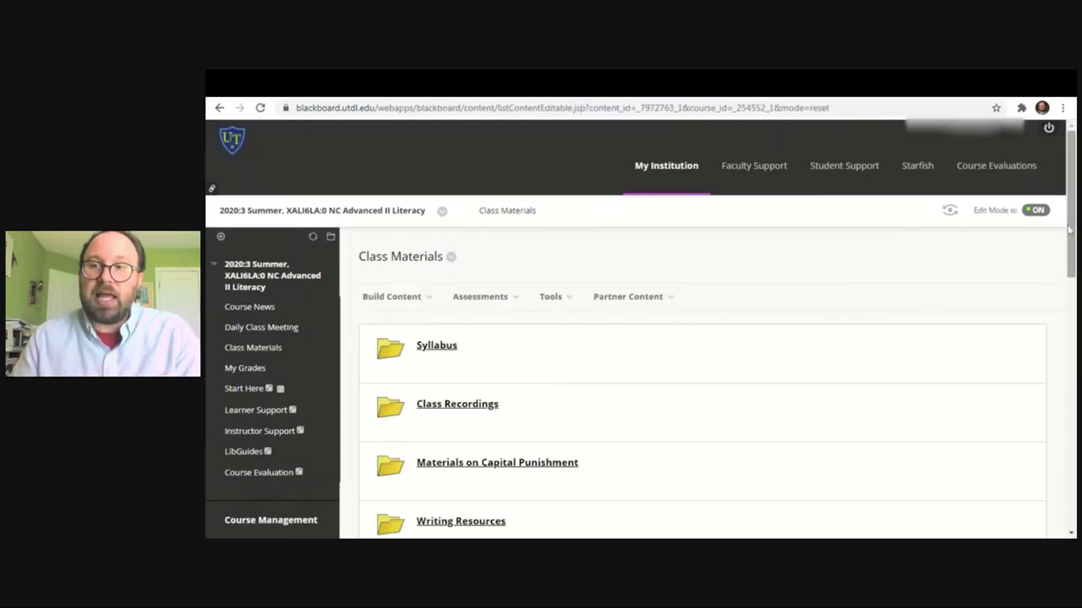
Step: Browse the Class Materials folders from Syllabus through MWA #2: Cause-and-Effect Essay
scroll(701, 338, down, 3)
scroll(701, 329, down, 2)
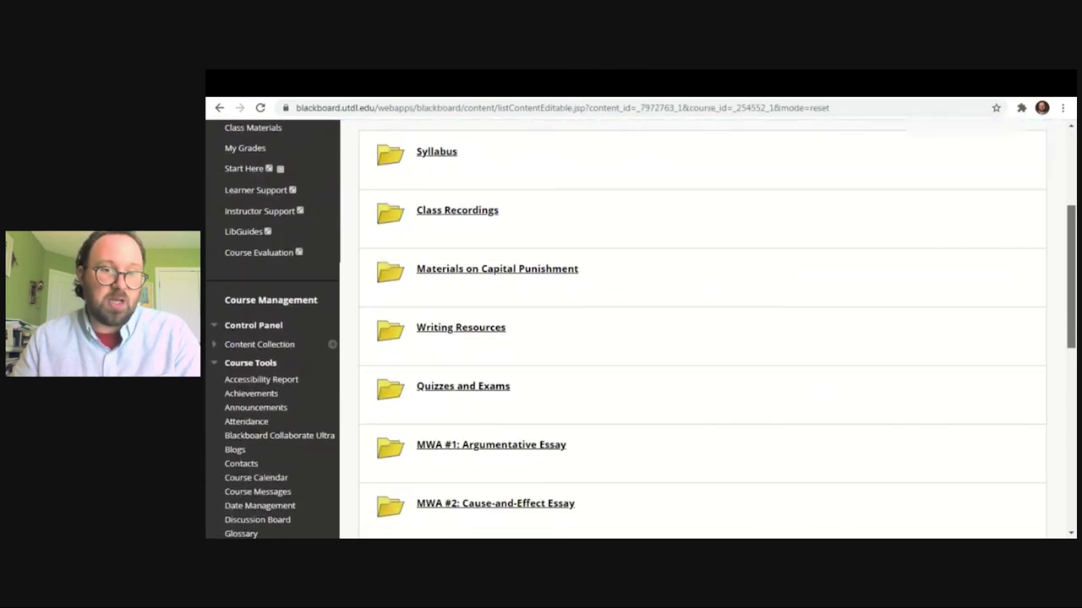
scroll(701, 330, down, 4)
scroll(702, 330, up, 4)
scroll(701, 330, up, 3)
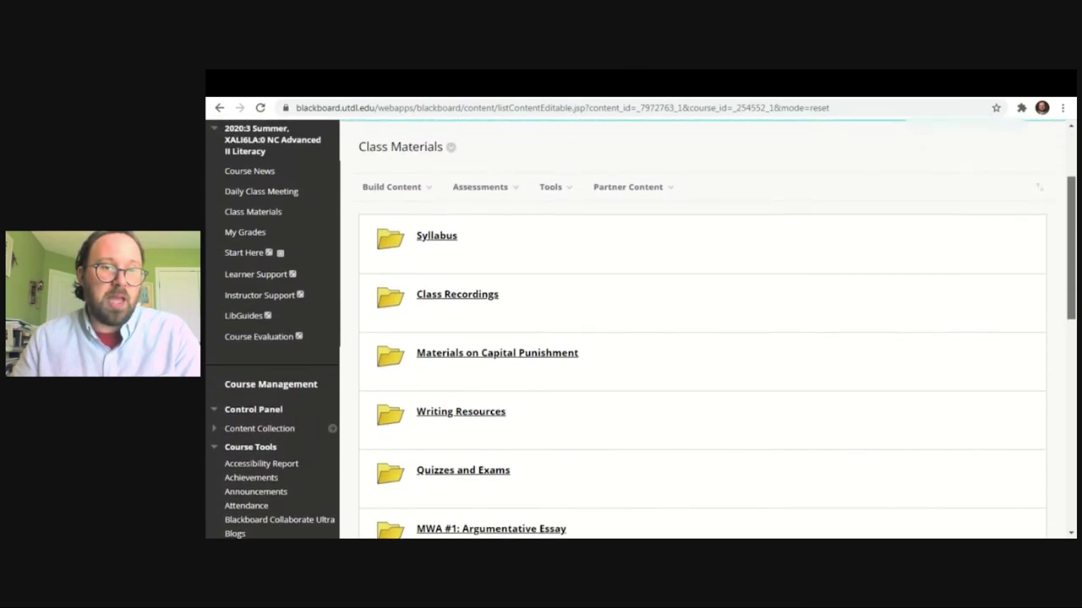
scroll(702, 329, up, 1)
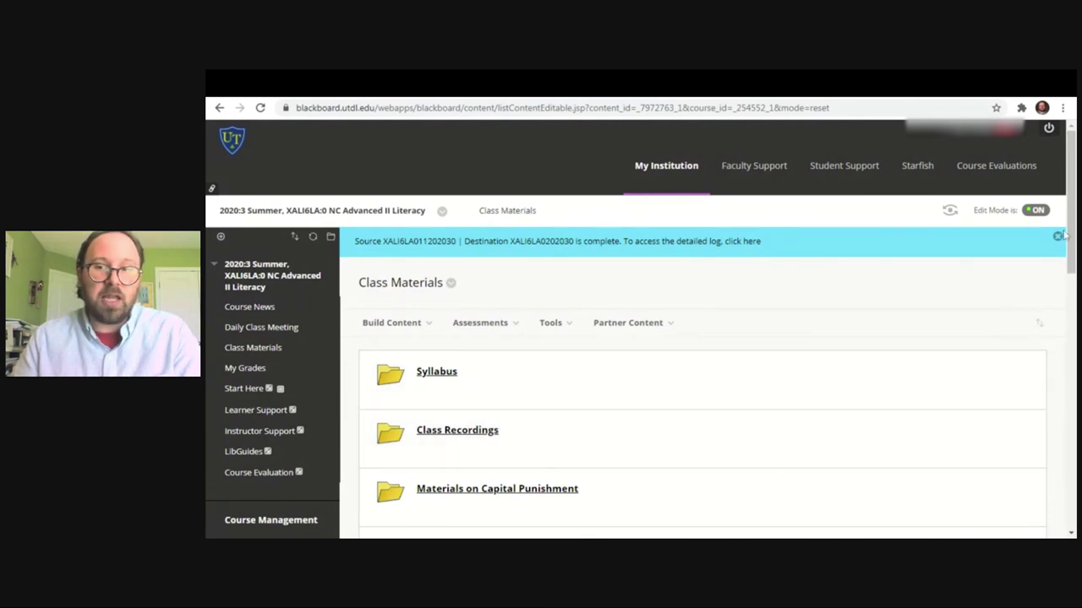
drag(1067, 237, 1071, 274)
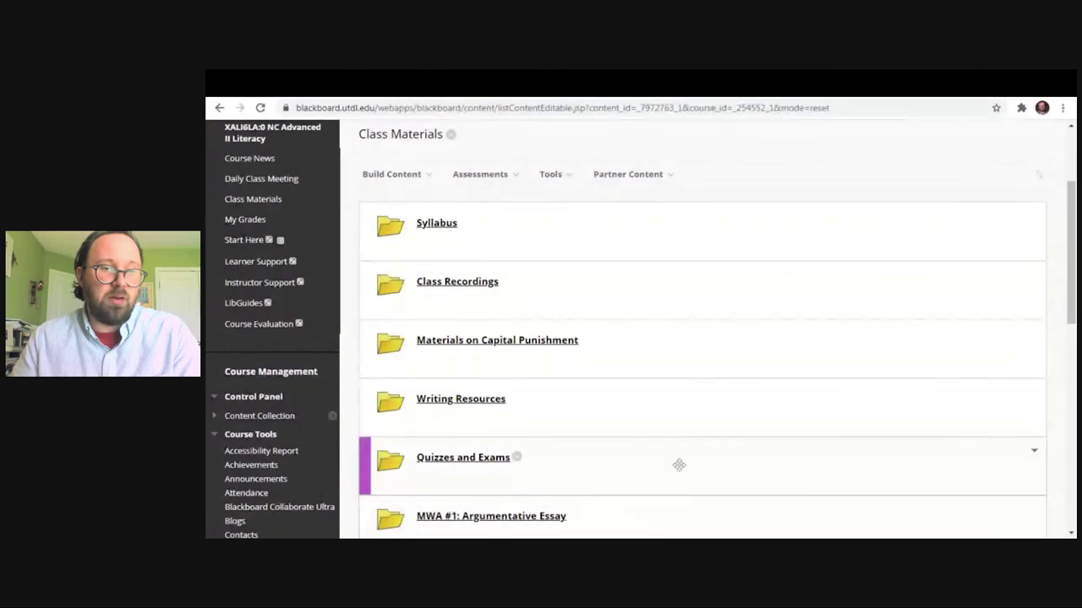
mouse_move(397, 187)
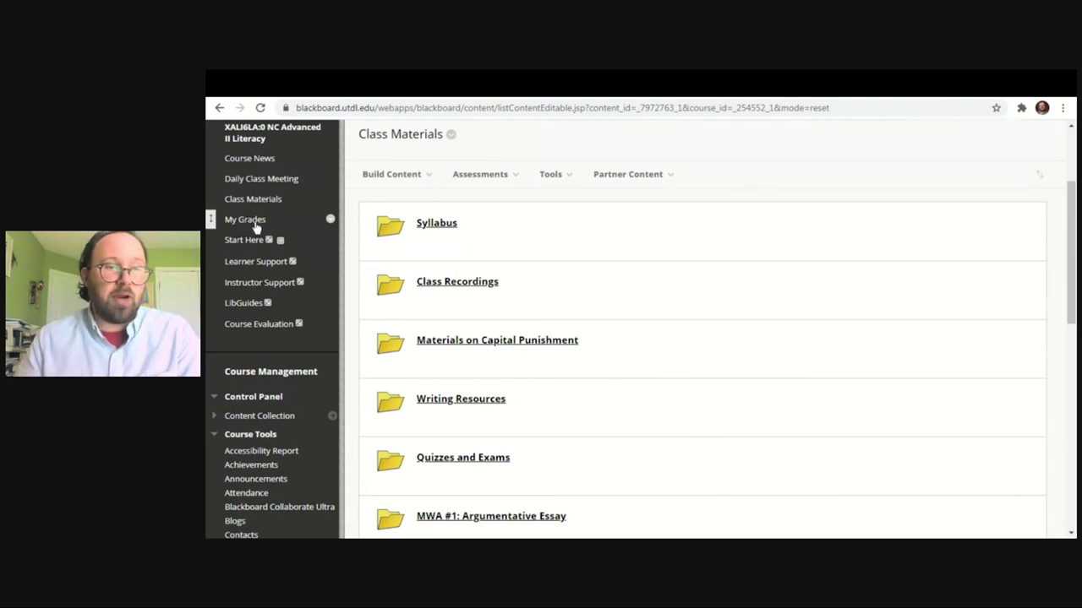
scroll(255, 226, up, 2)
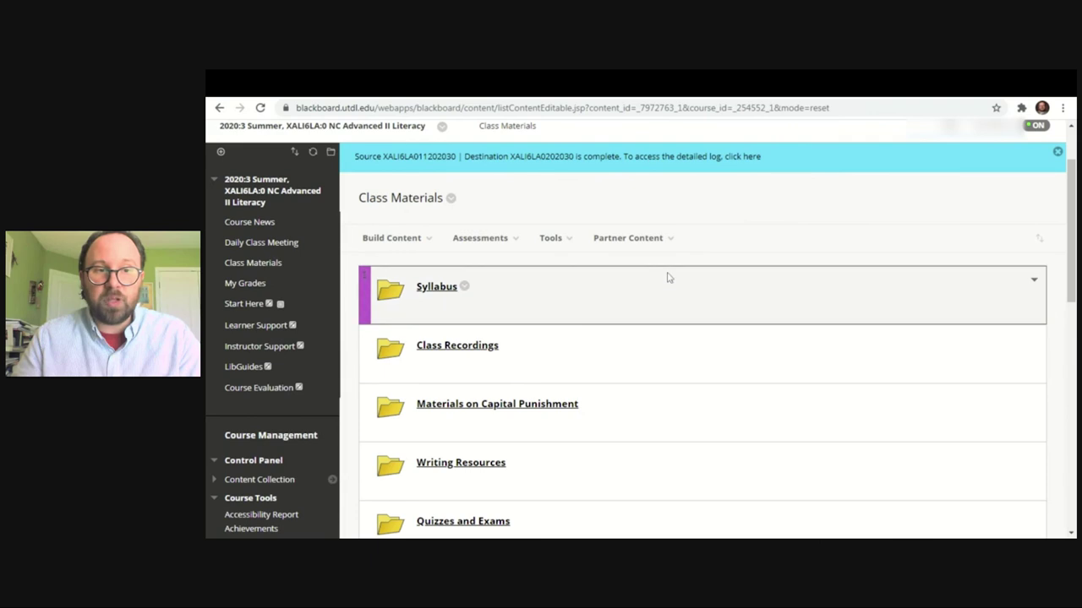
scroll(709, 268, down, 3)
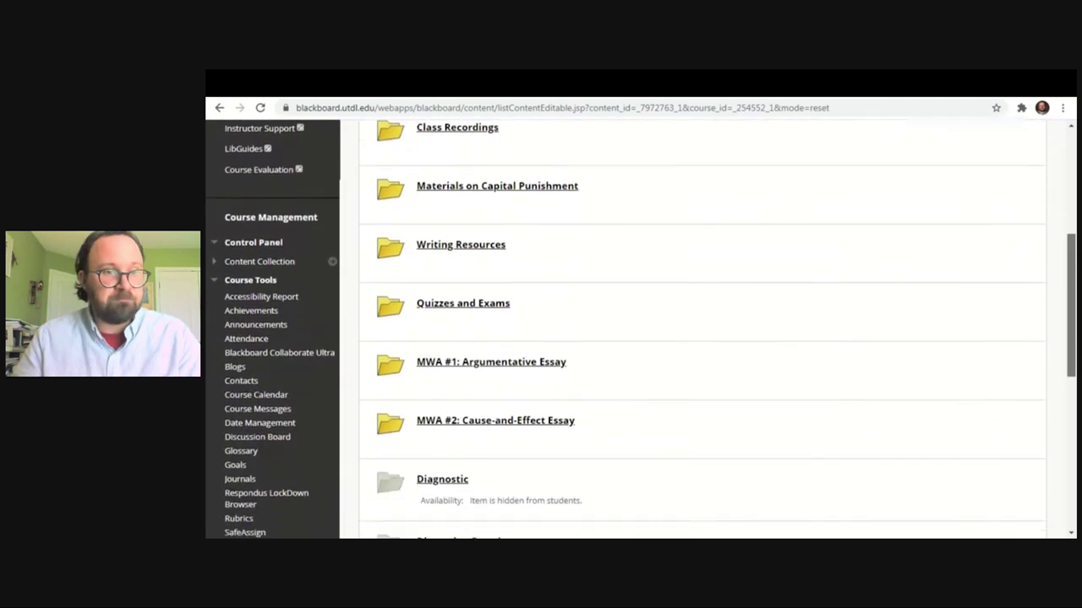
Step: Collapse Grade Center, keep Course Tools expanded, and go to the Announcements page
click(229, 233)
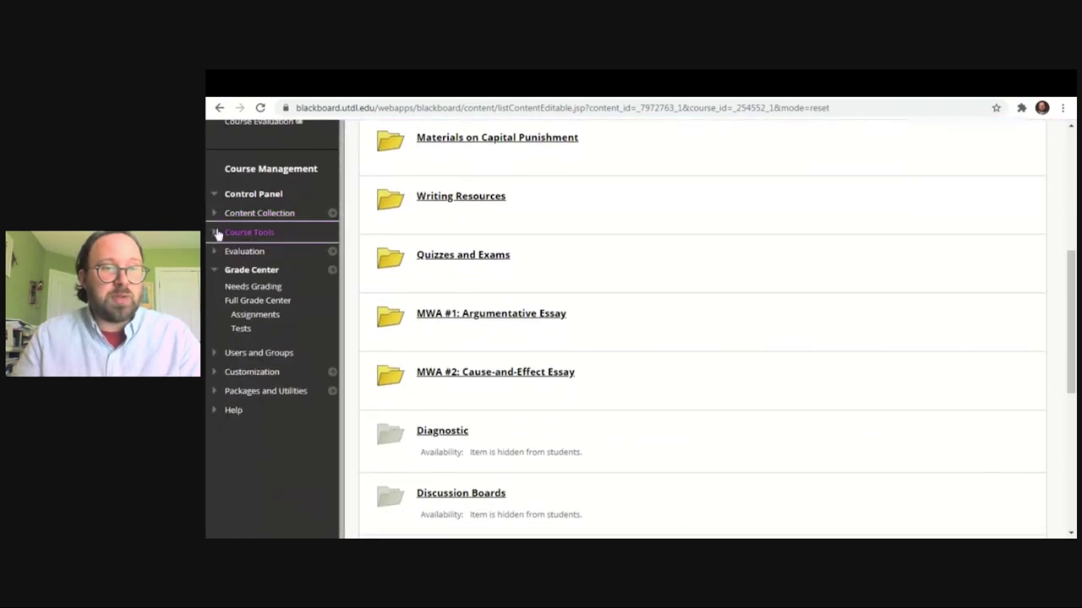
click(230, 270)
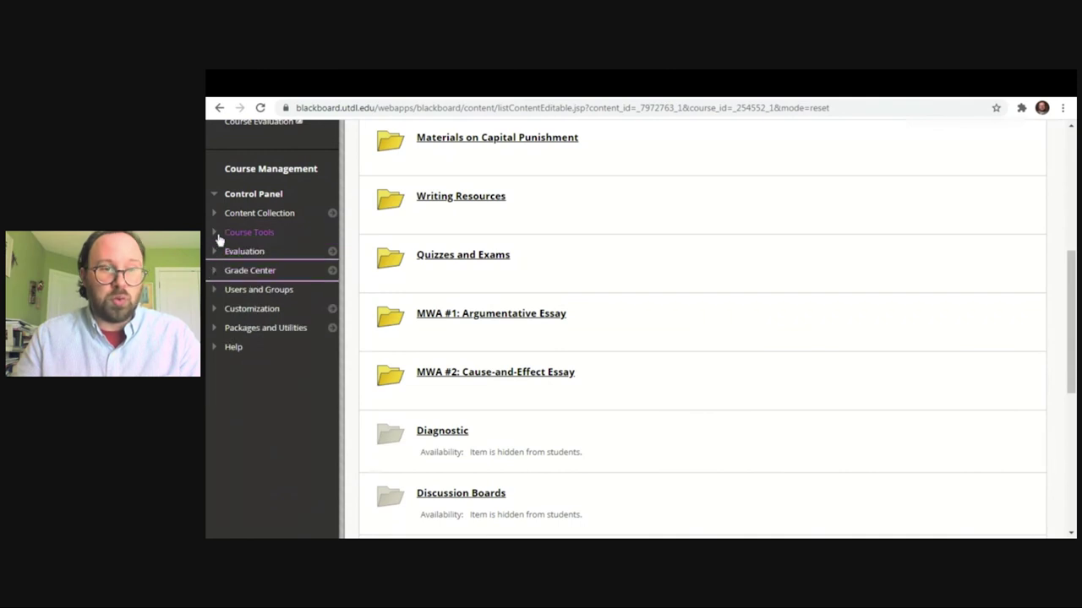
click(216, 240)
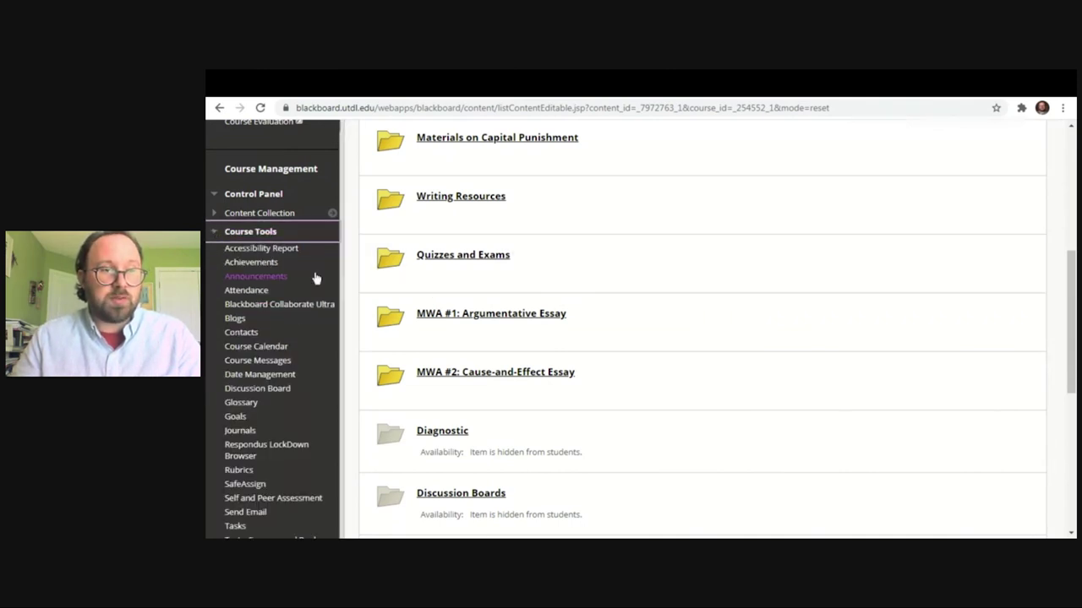
scroll(287, 245, down, 1)
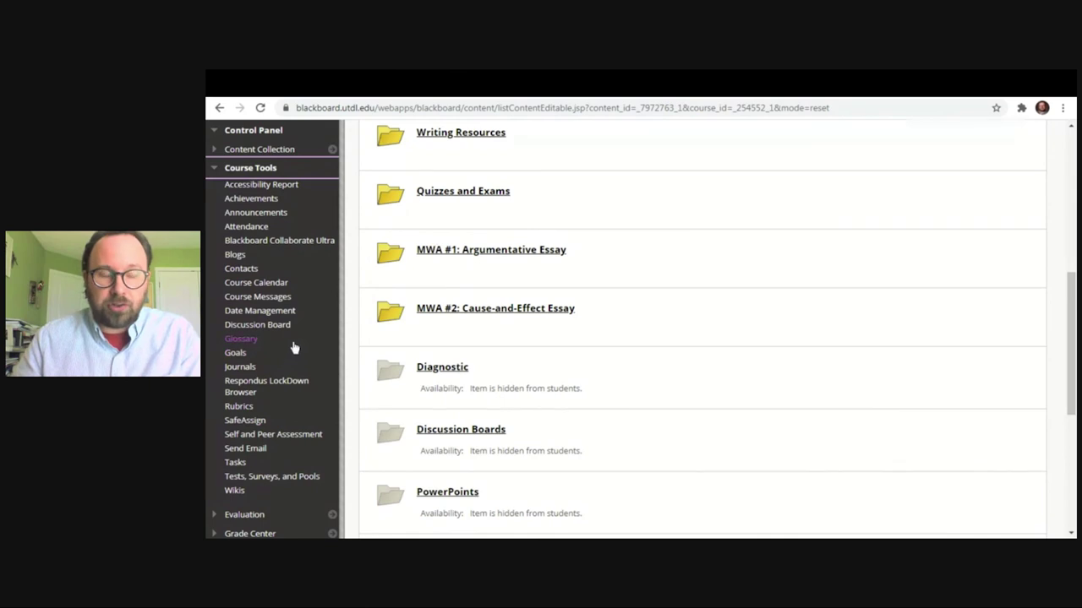
click(278, 215)
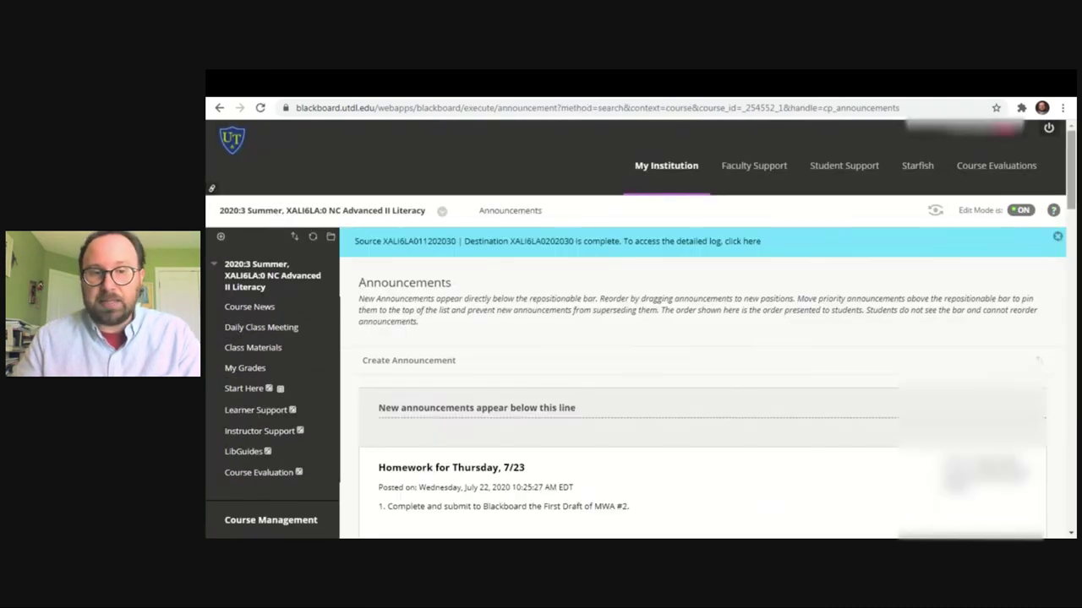
Step: Review the announcement posts from Homework for Thursday, 7/23 down, then return to My Institution
scroll(276, 218, down, 3)
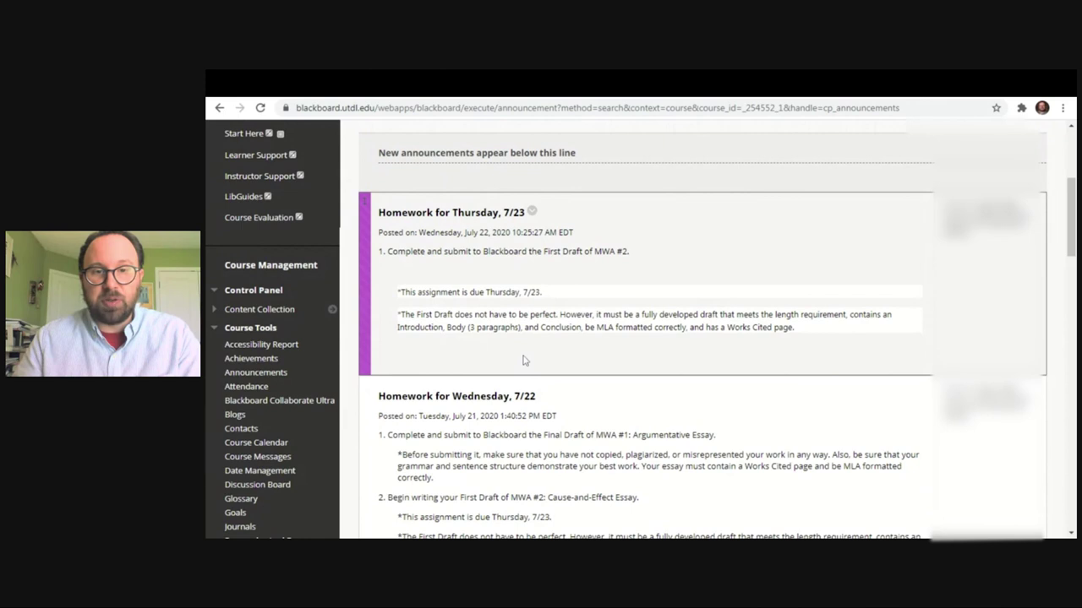
scroll(1046, 246, down, 3)
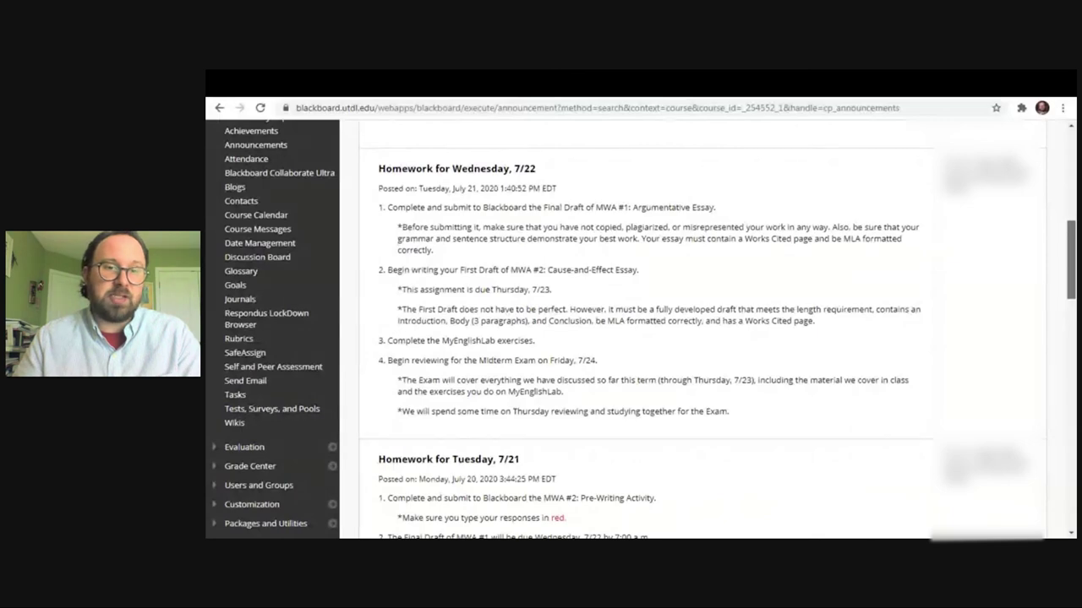
scroll(701, 329, up, 6)
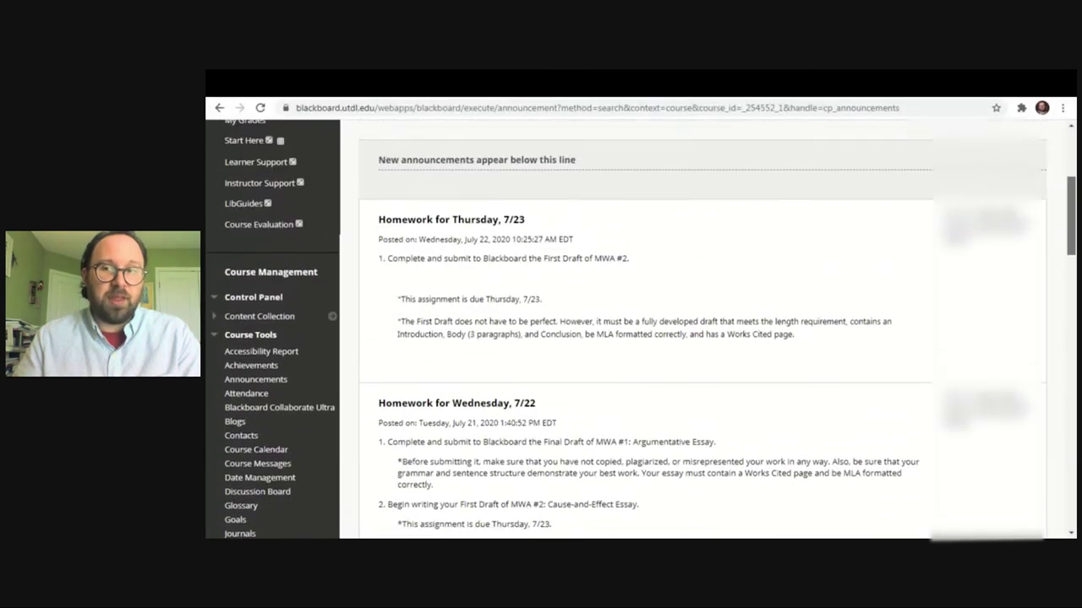
scroll(701, 330, up, 2)
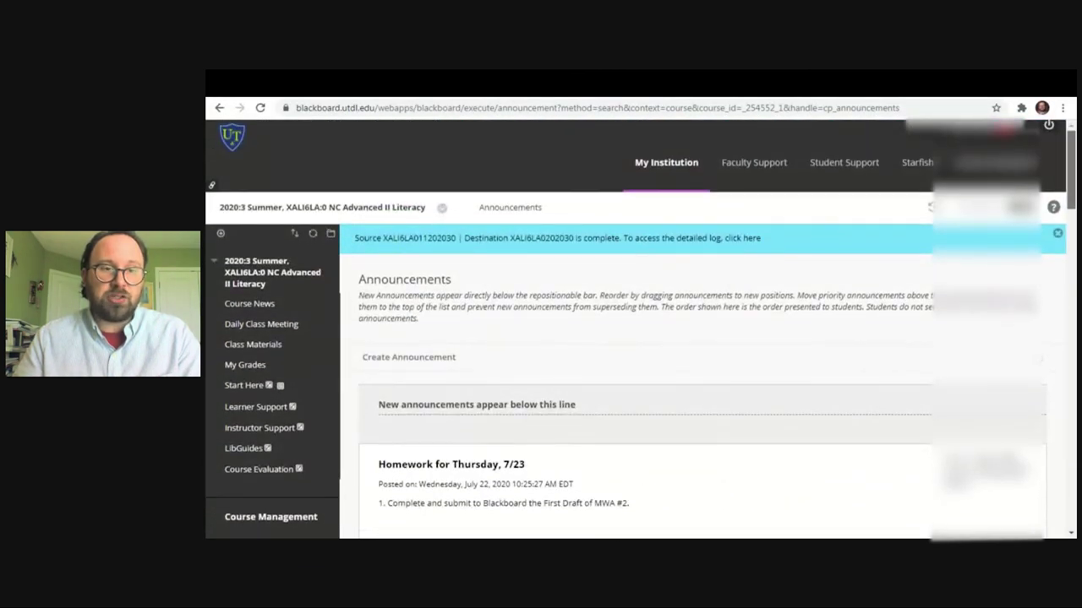
scroll(1074, 178, down, 1)
scroll(224, 175, up, 1)
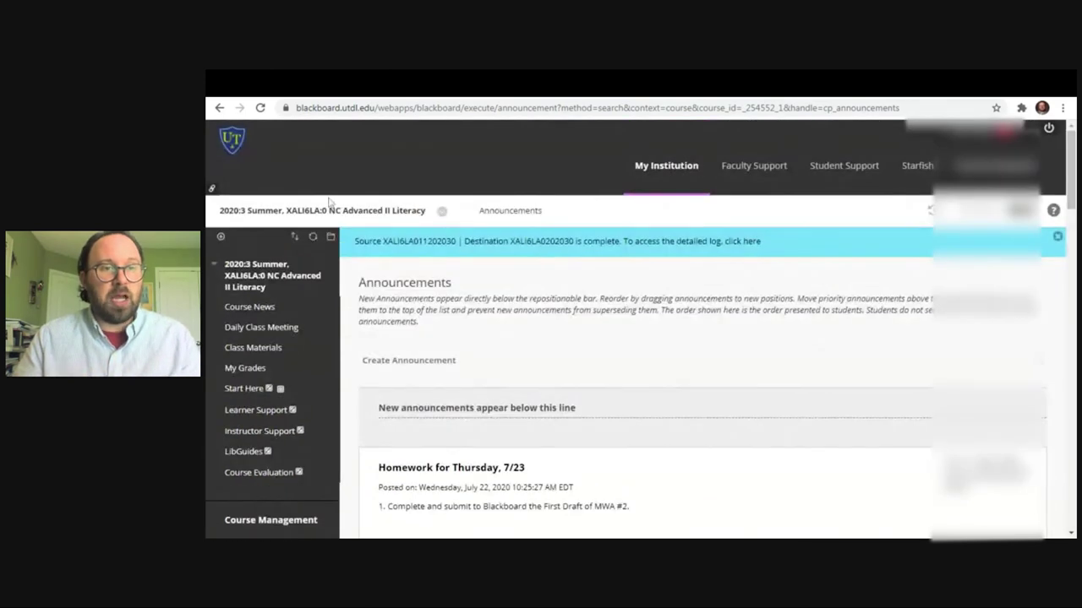
click(229, 151)
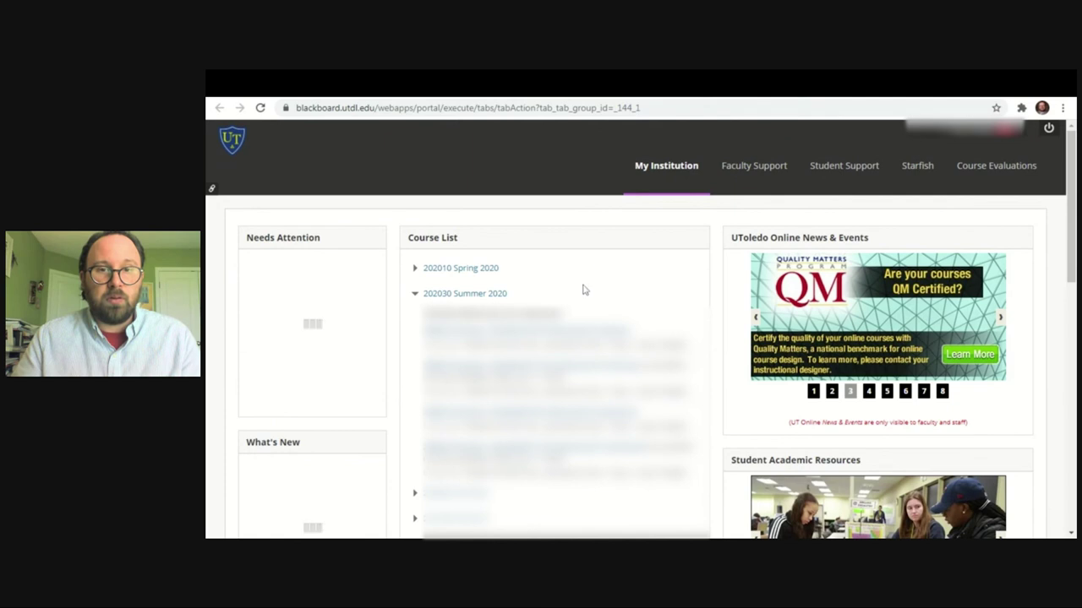
Step: Re-enter the Summer 2020 course and view its full announcements list down to Homework for Wednesday, 7/22
click(572, 336)
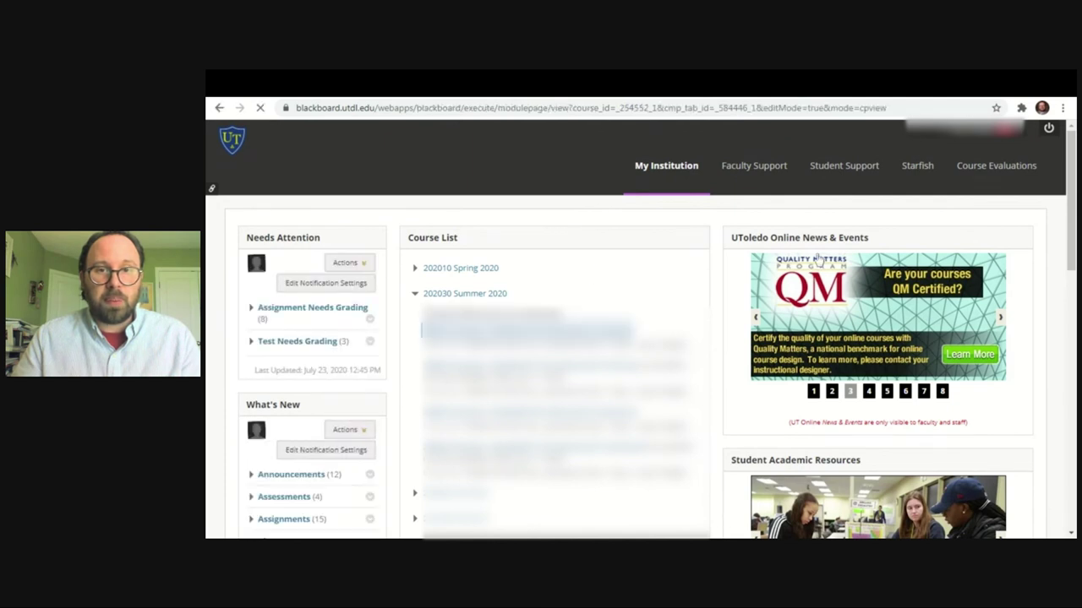
scroll(428, 158, down, 3)
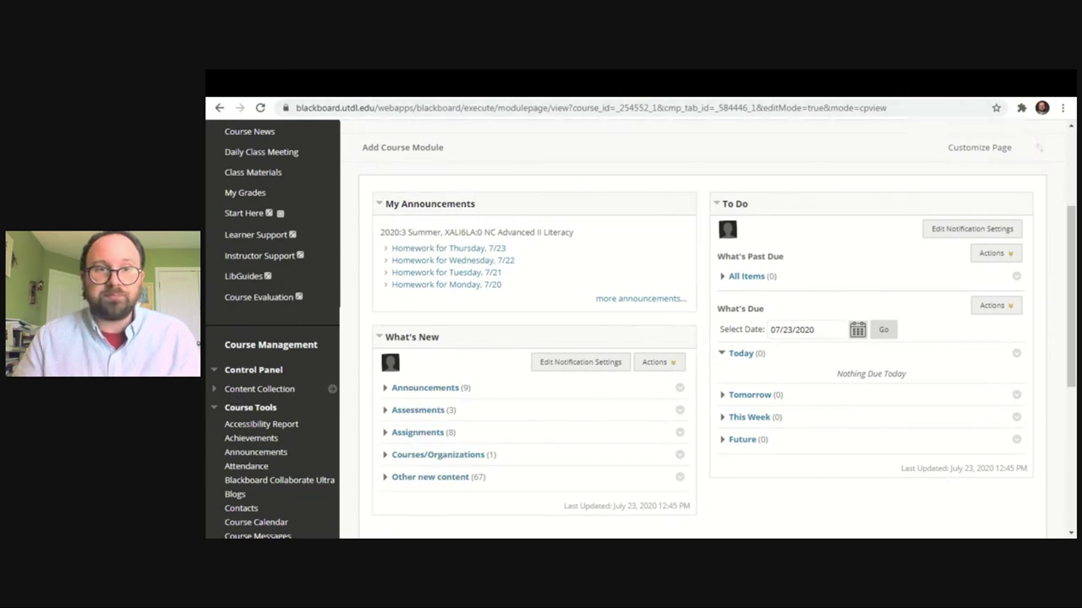
click(410, 275)
drag(1070, 224, 1070, 274)
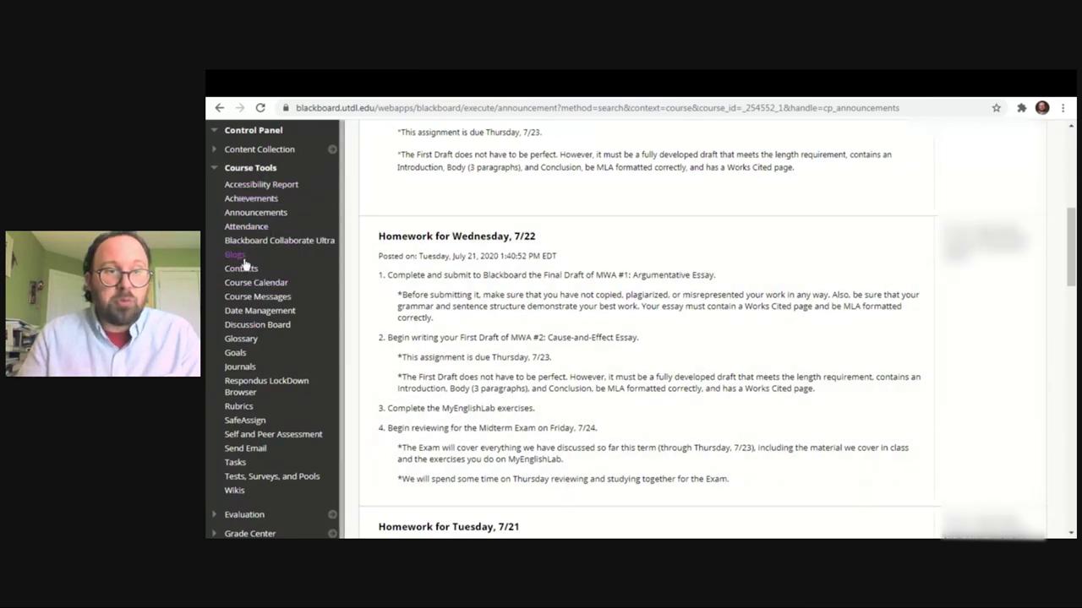
Step: Go to the course Blogs page, which has no blogs yet, and begin a new blog
click(241, 256)
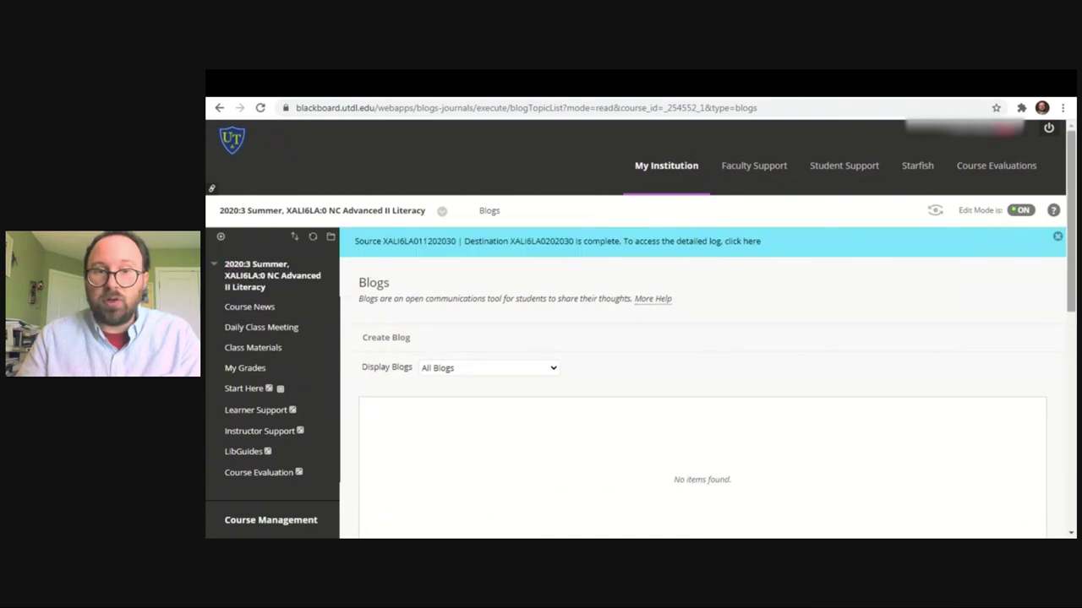
scroll(826, 272, down, 3)
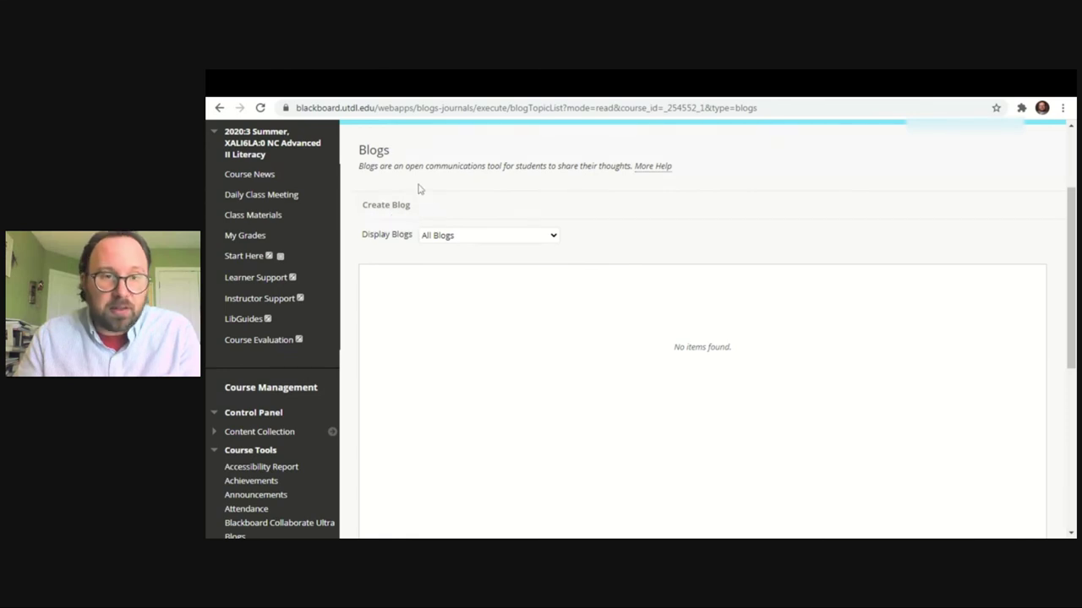
click(383, 218)
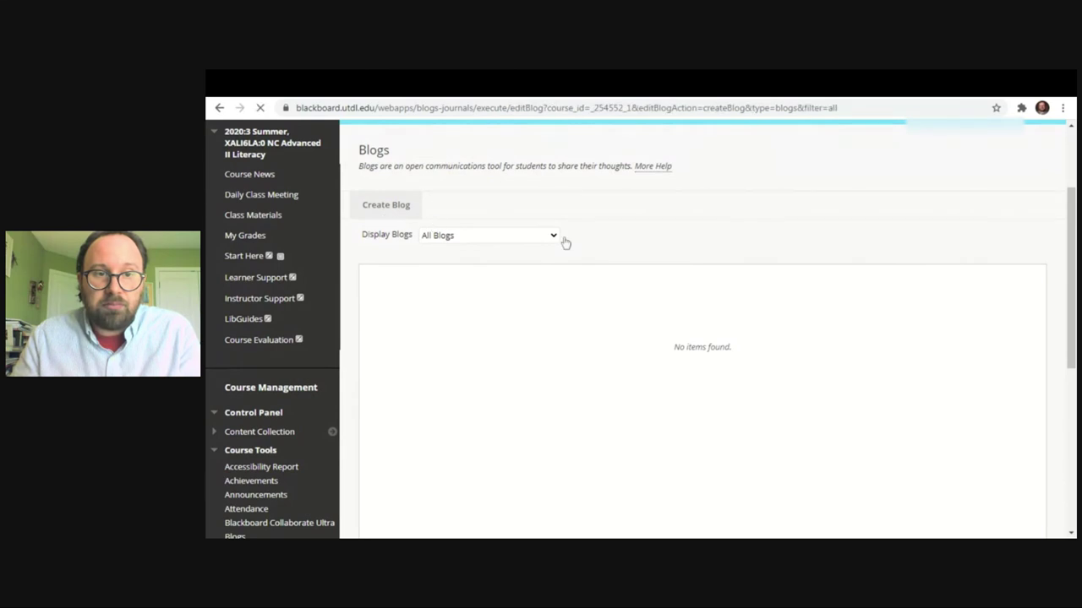
Step: Review the Create Blog form's name, instructions, availability, participation and settings sections
scroll(701, 338, down, 5)
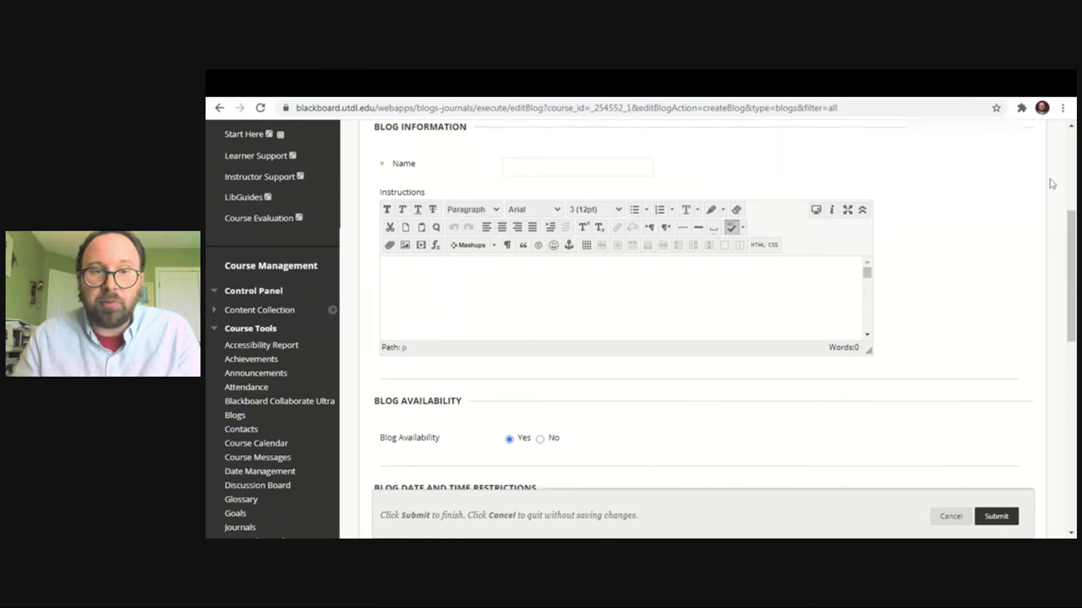
scroll(748, 170, down, 2)
scroll(748, 169, up, 1)
scroll(641, 330, up, 1)
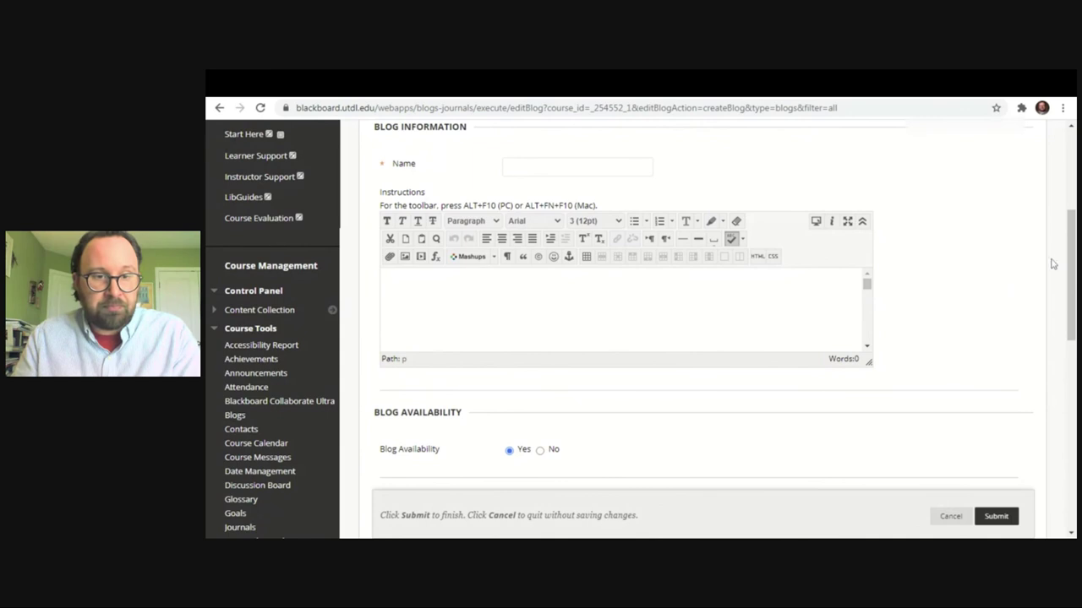
scroll(1071, 269, down, 4)
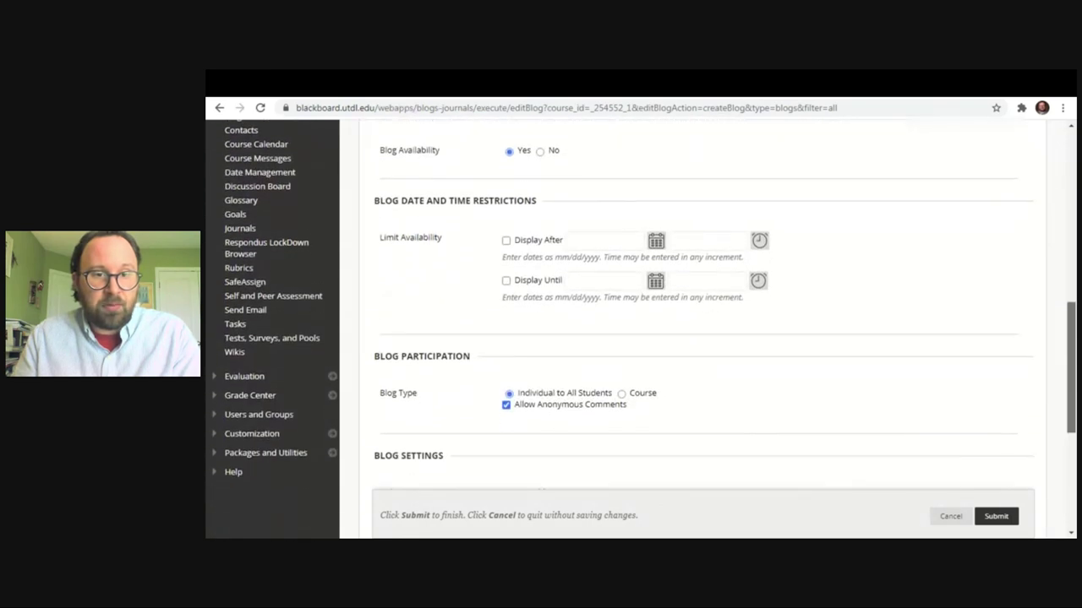
scroll(1069, 364, down, 1)
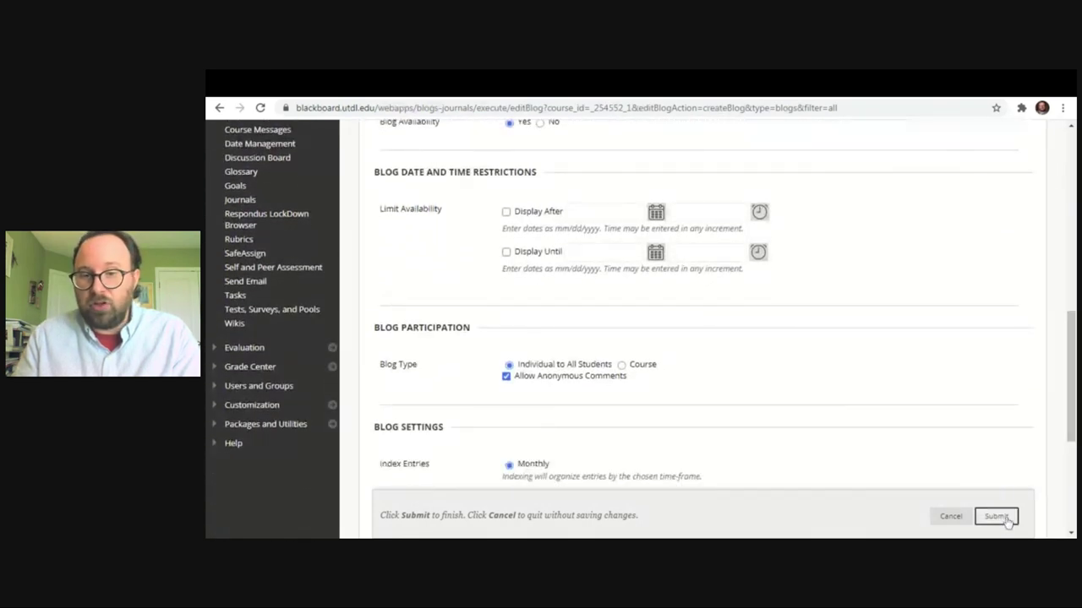
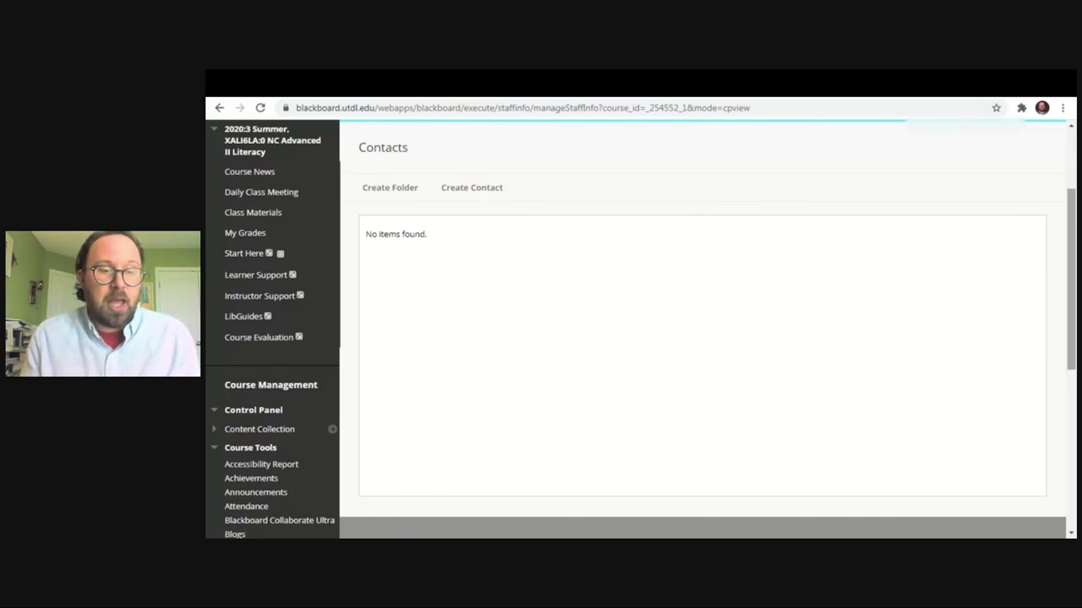
Step: Start a new contact profile from Create Contact
click(472, 188)
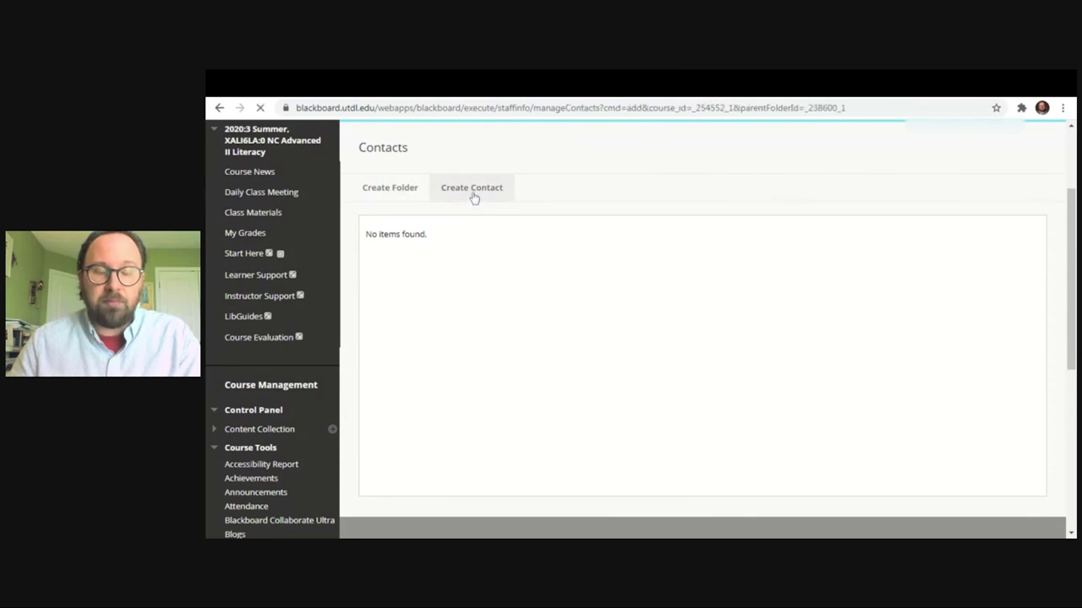
scroll(701, 338, down, 3)
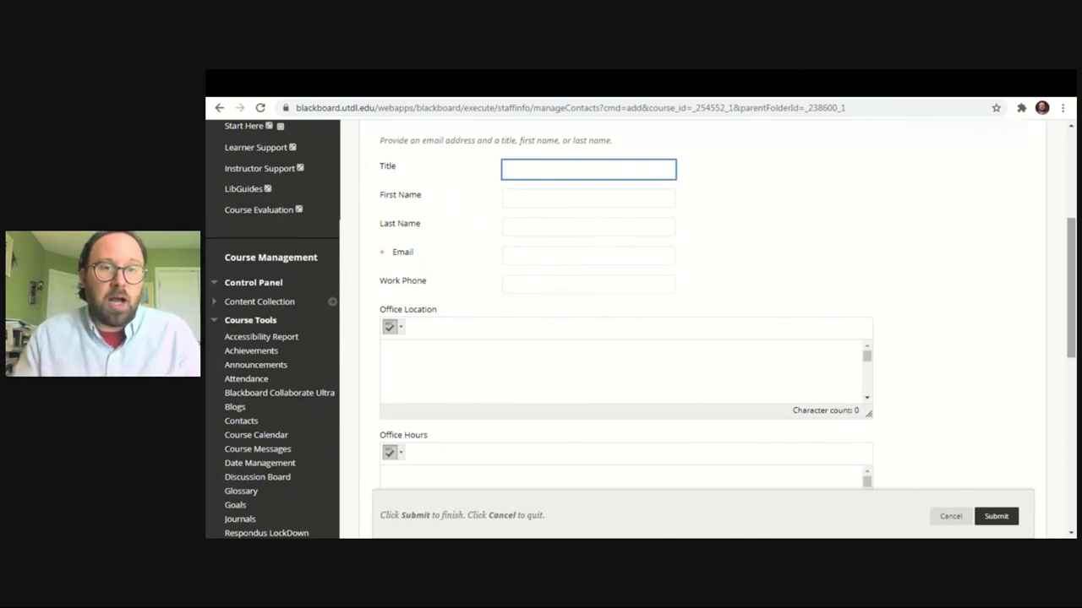
drag(1070, 210, 1069, 231)
Step: Enter the instructor's first name, last name and e-mail address in the contact form
key(Tab)
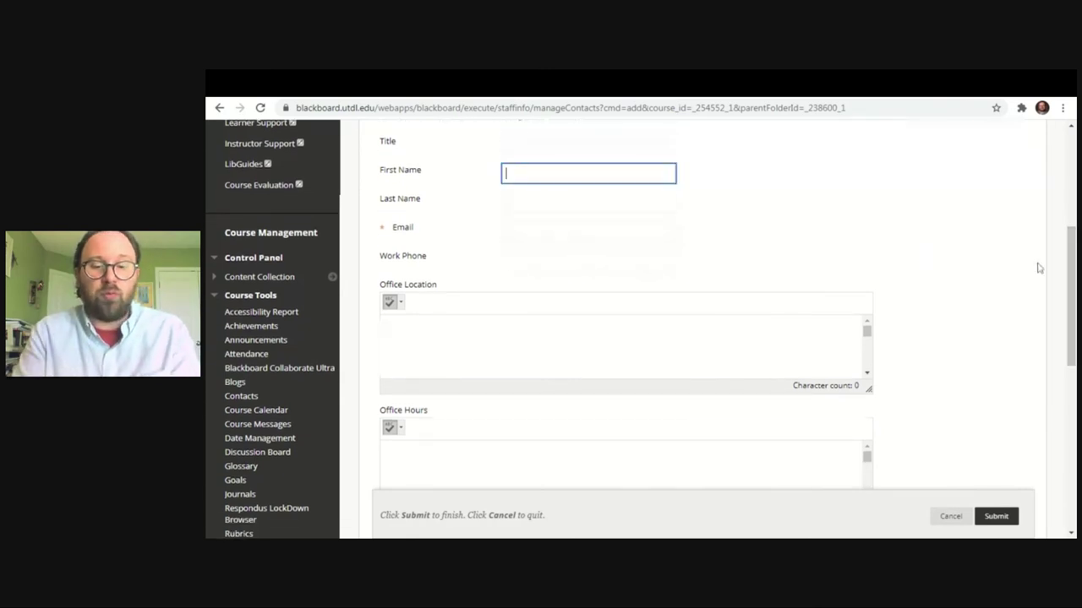
key(Tab)
click(809, 205)
click(505, 230)
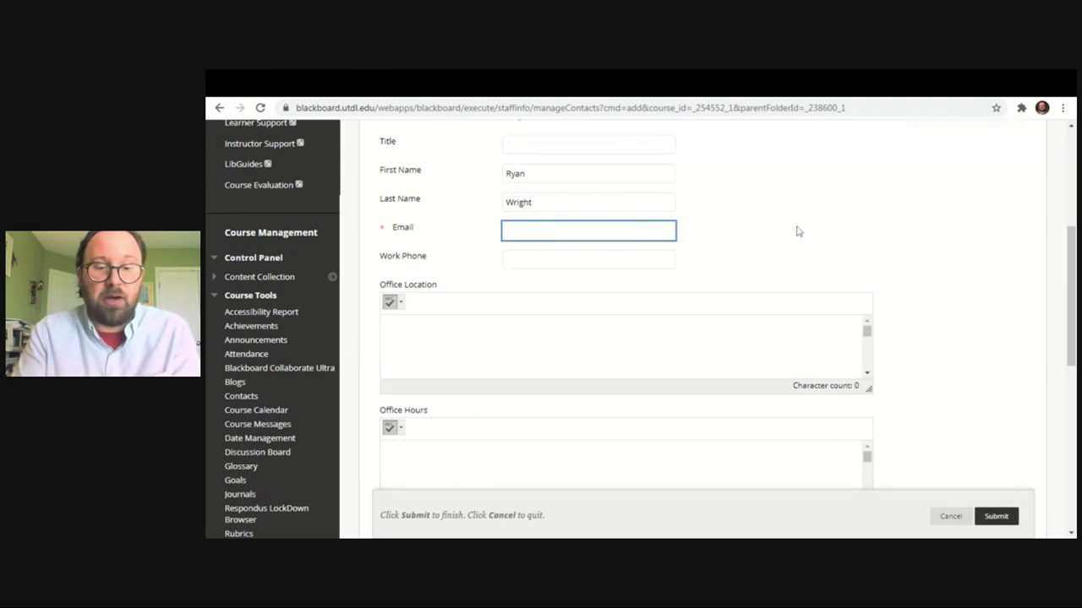
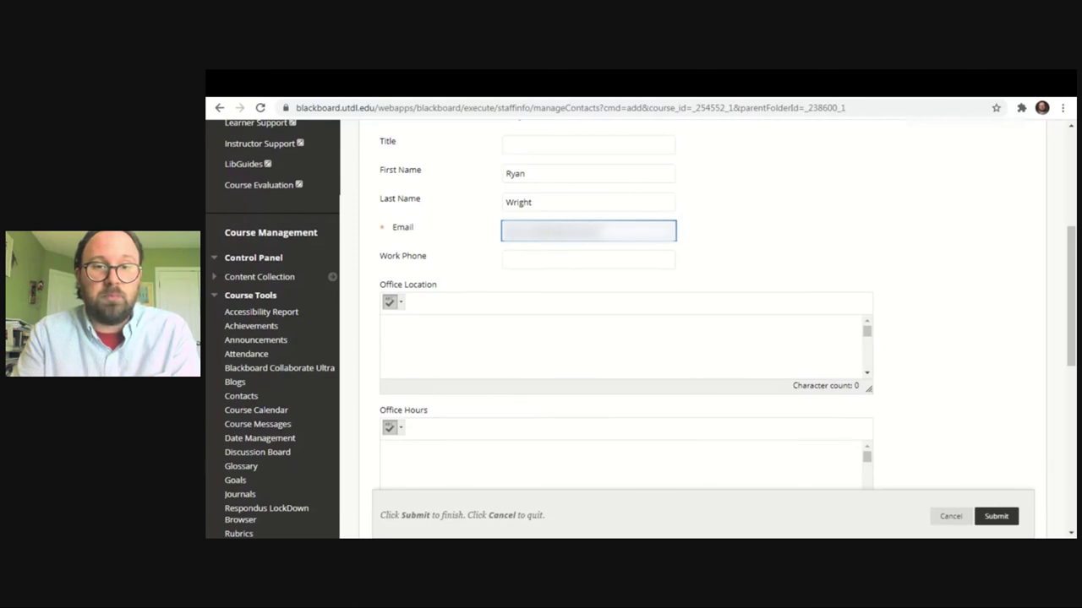
click(955, 250)
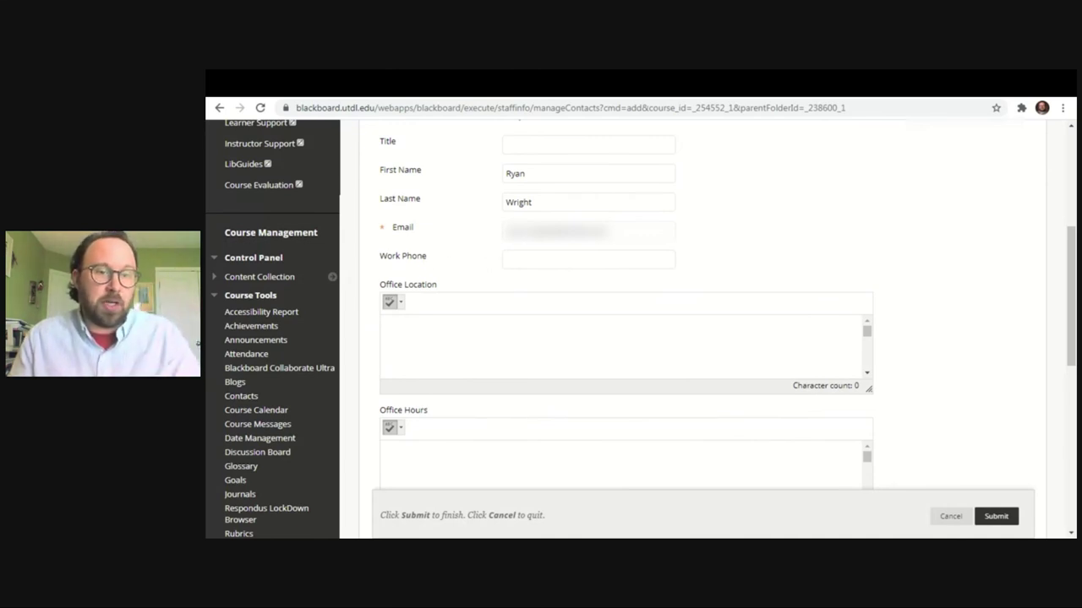
mouse_move(1071, 295)
mouse_down()
mouse_move(1059, 460)
mouse_move(1062, 298)
mouse_up()
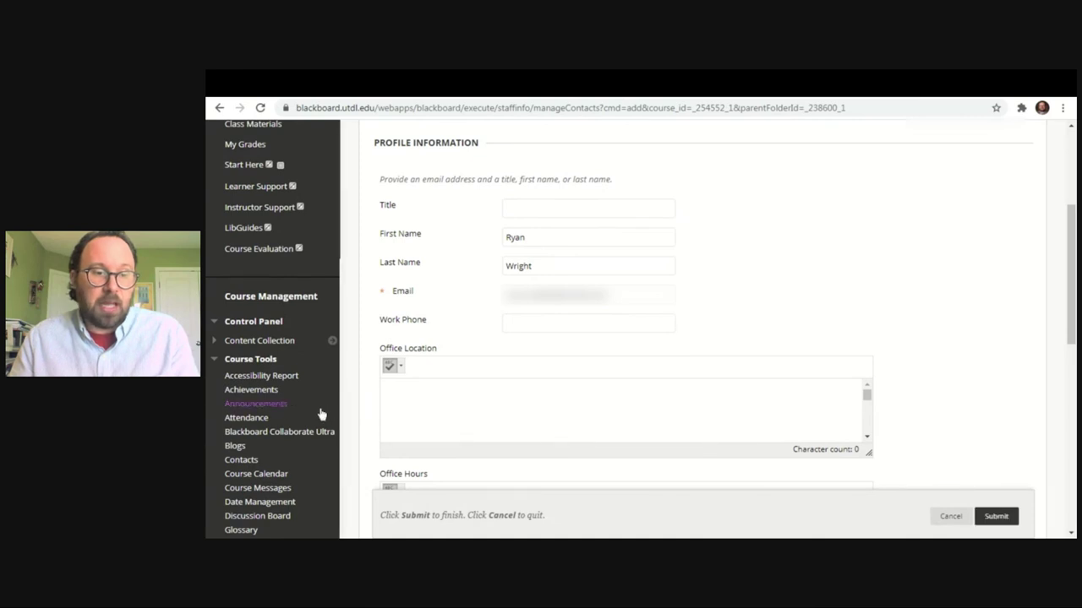
Step: Go back to Contacts under Course Tools without saving the new contact
click(254, 462)
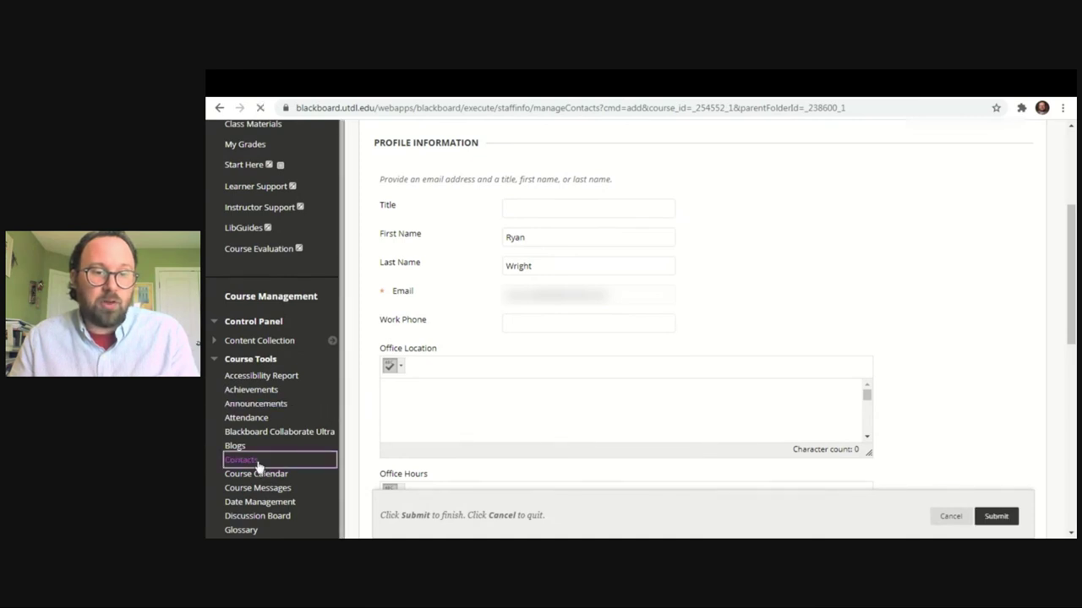
scroll(516, 230, down, 2)
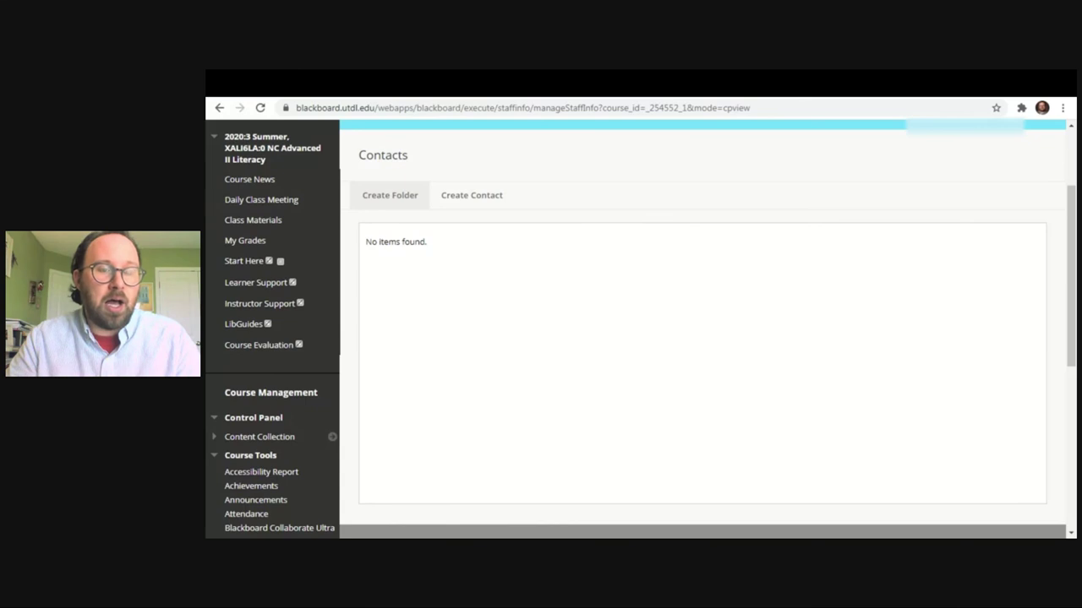
Step: Create a contacts folder with the custom name 'Week 1' and submit it
click(395, 203)
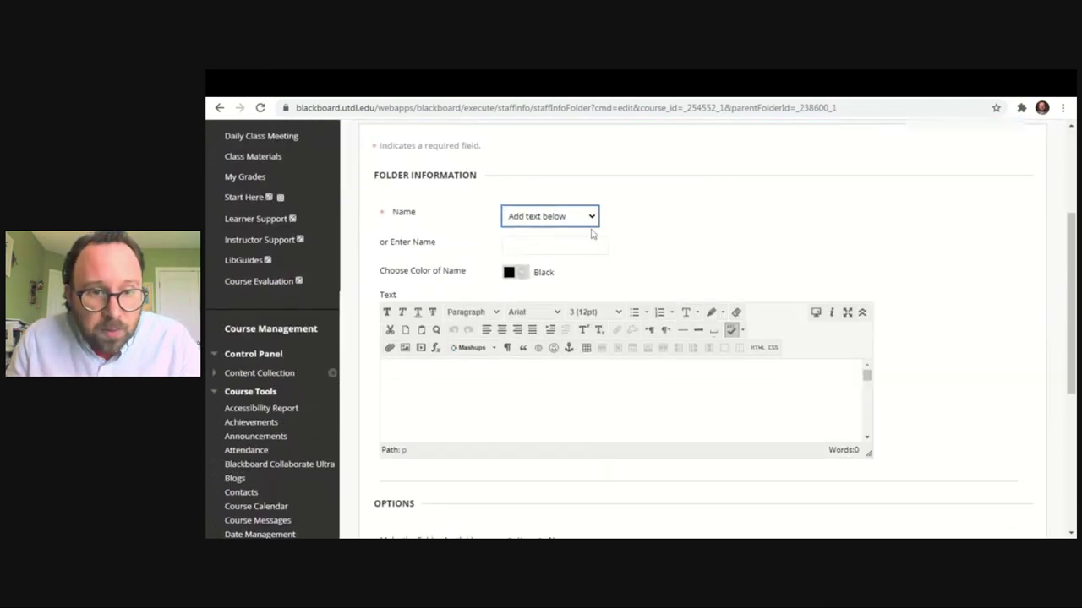
click(591, 244)
text(Week 1)
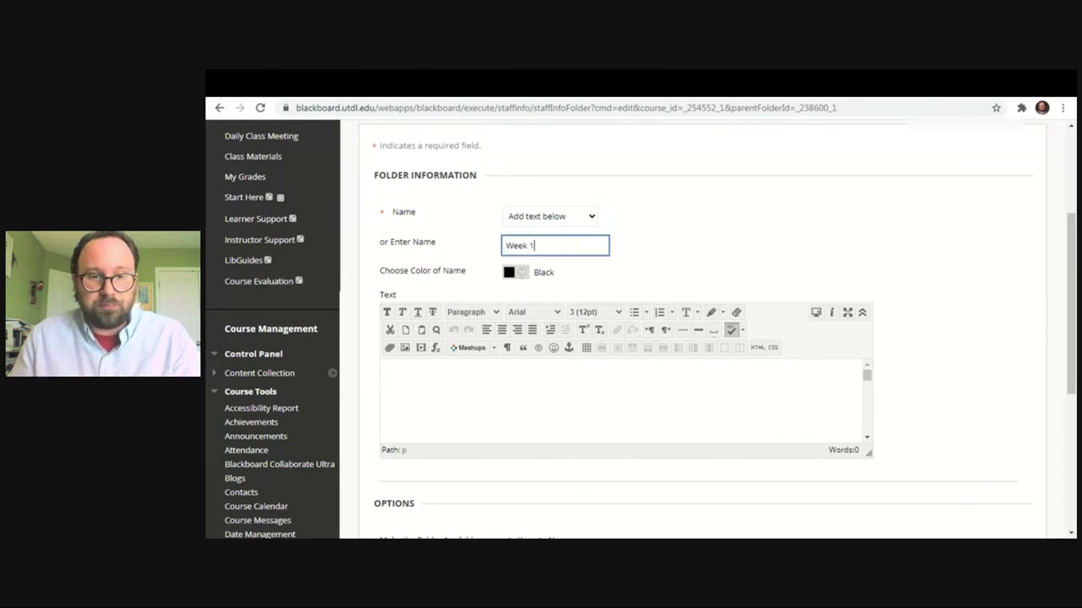
scroll(908, 432, down, 3)
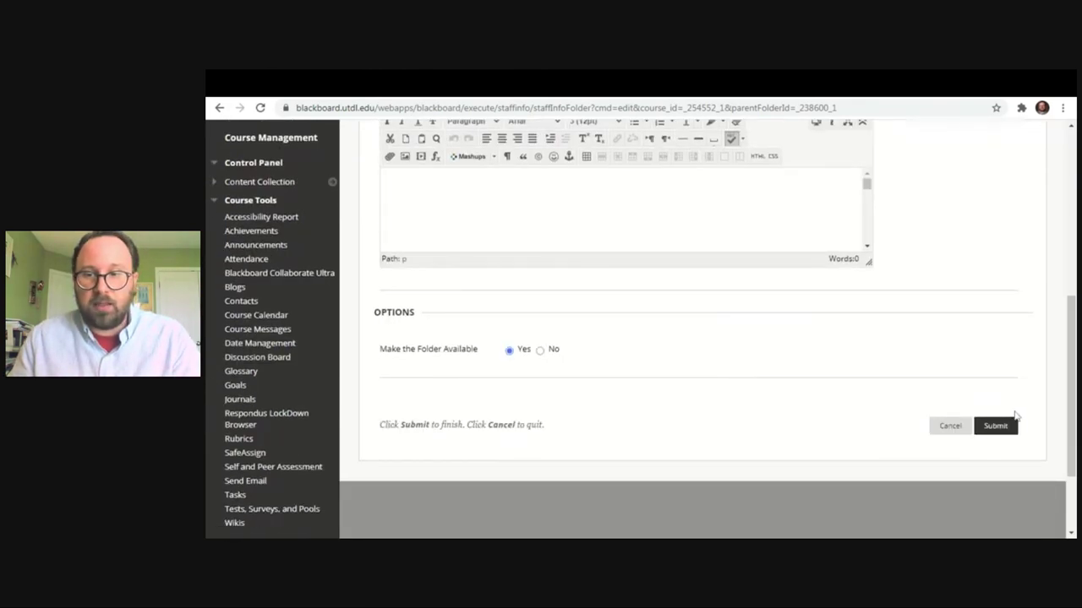
click(1010, 425)
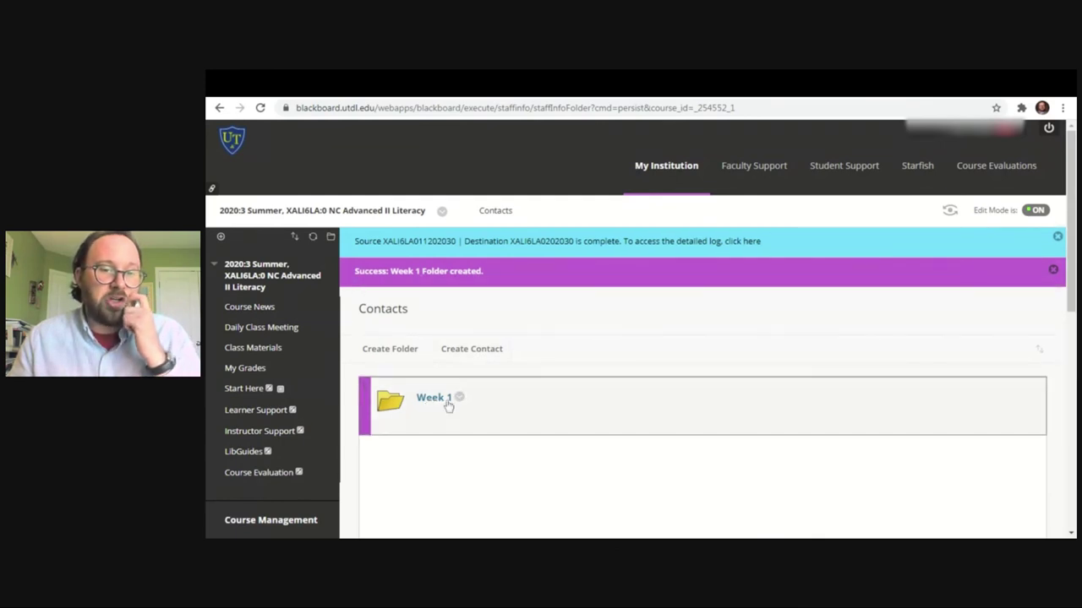
click(434, 401)
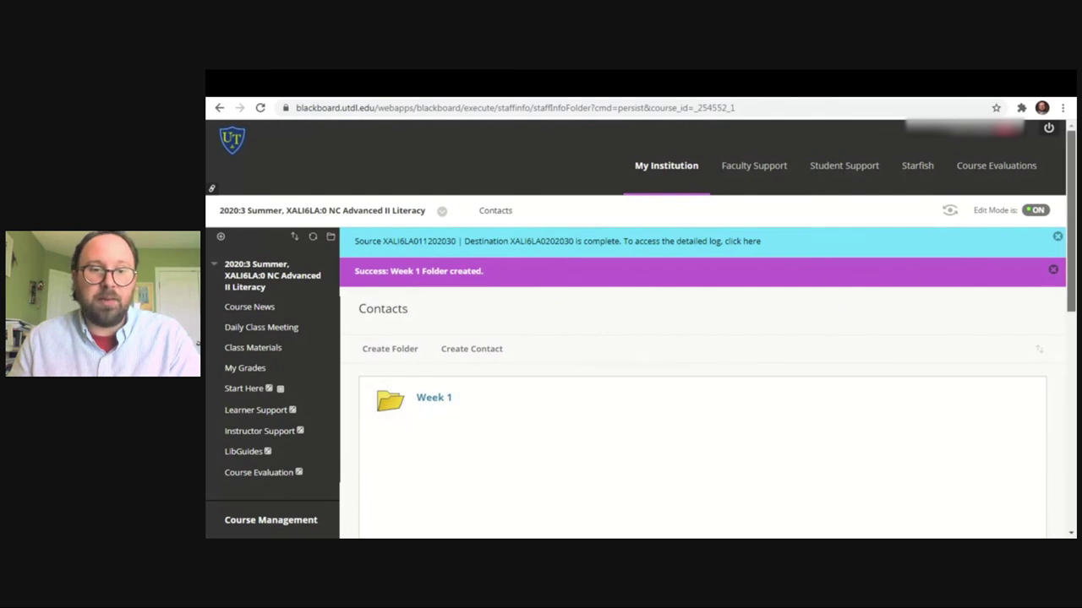
scroll(1031, 351, down, 6)
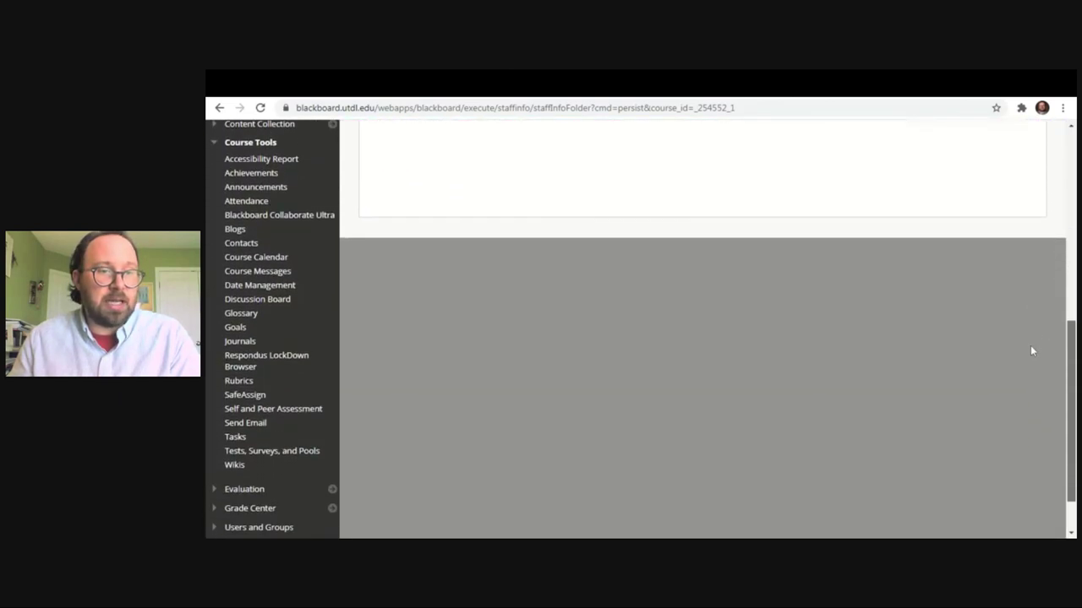
Step: Open the Course Calendar and use the mini calendar to jump to June 15, 2020
click(284, 258)
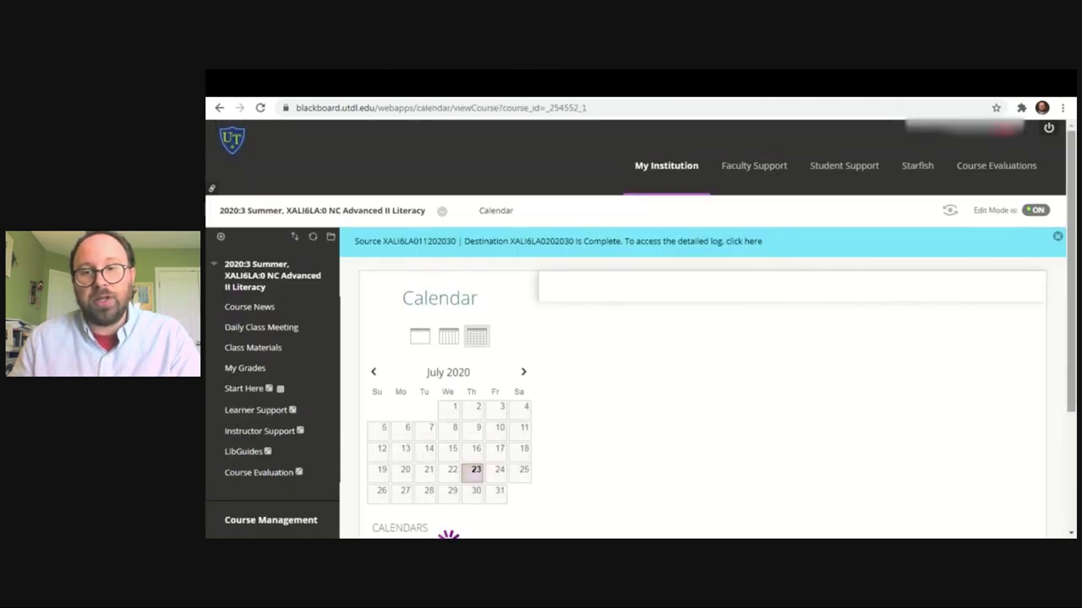
scroll(1063, 263, down, 2)
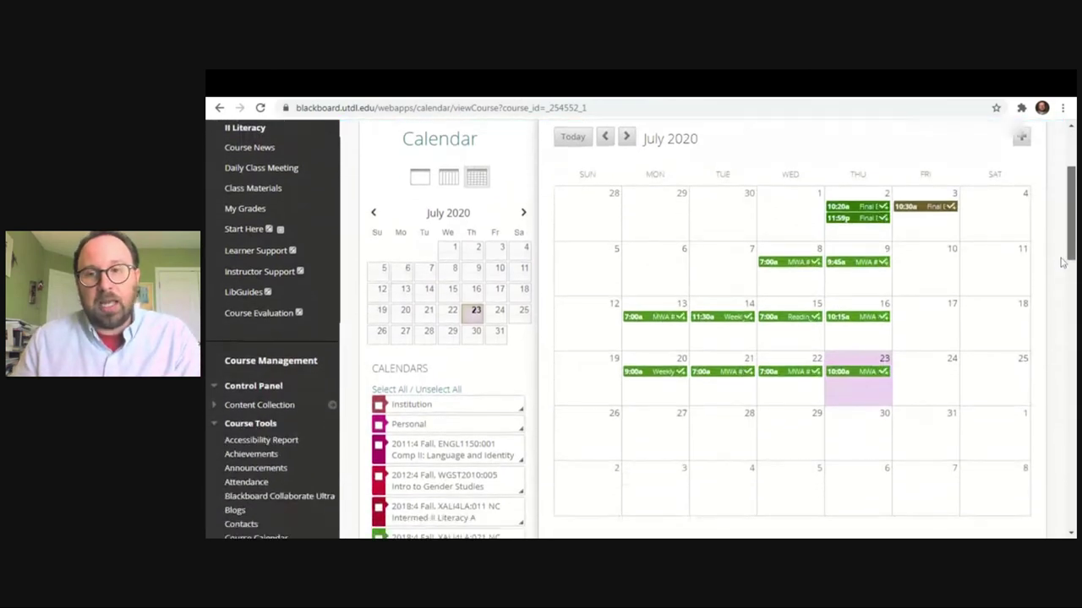
scroll(1067, 251, up, 1)
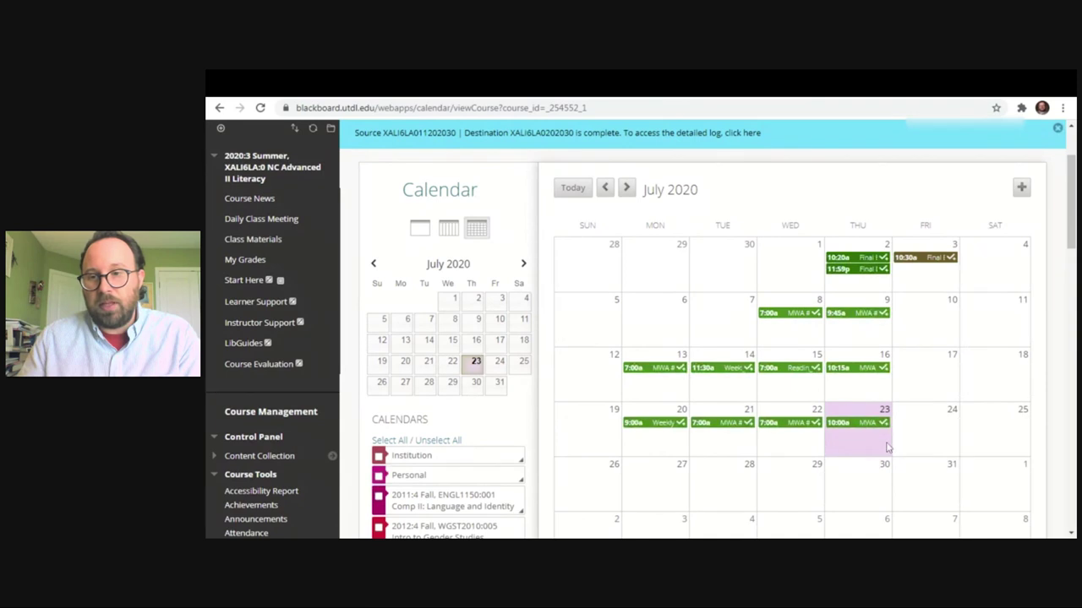
scroll(868, 357, down, 3)
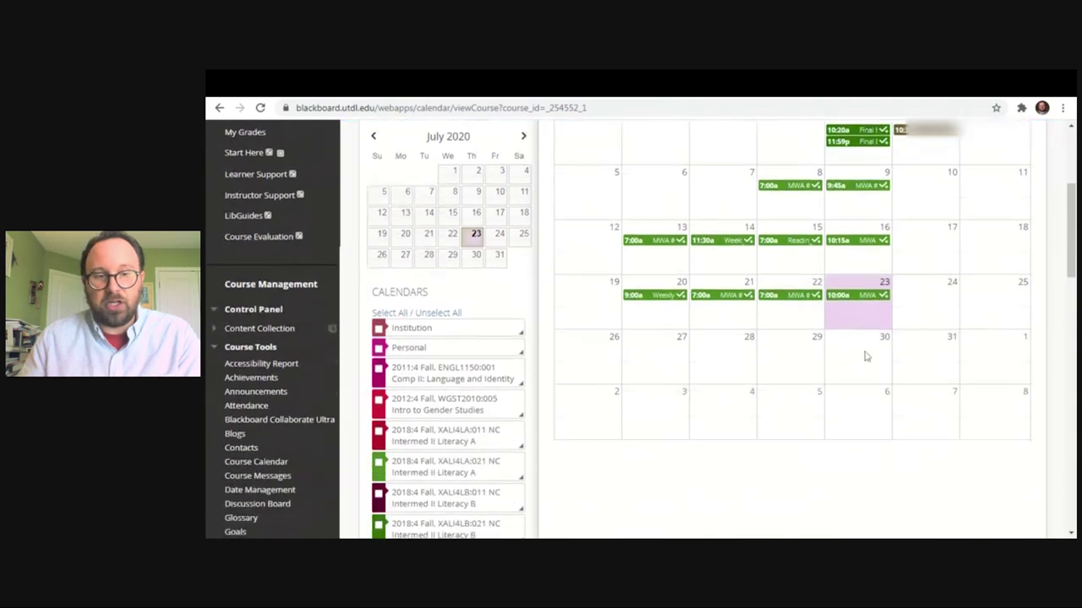
mouse_move(1072, 245)
mouse_down()
mouse_move(1071, 262)
mouse_move(1072, 249)
mouse_up()
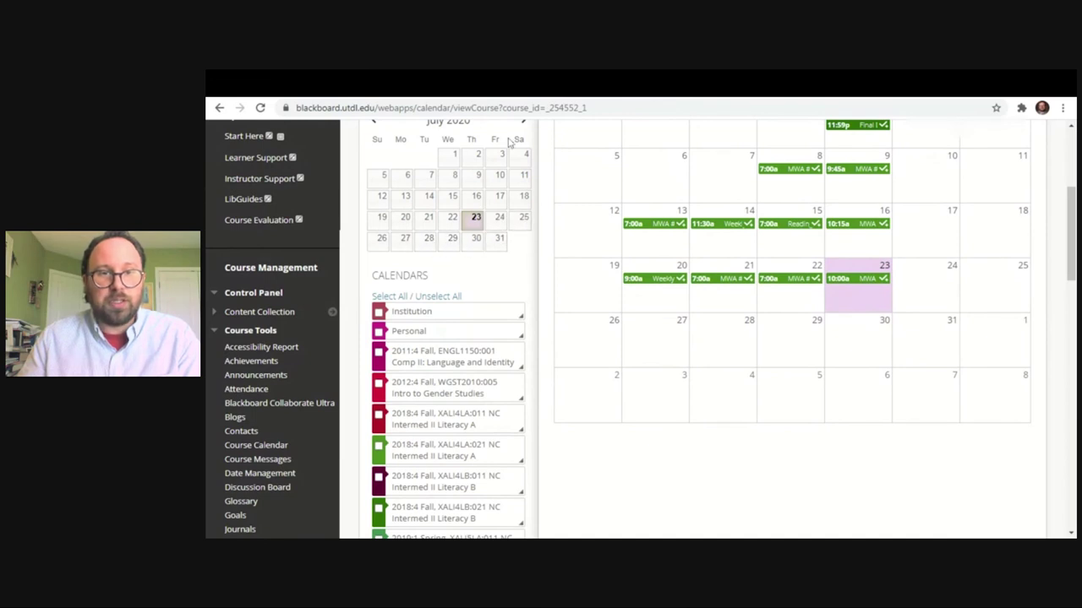
click(454, 177)
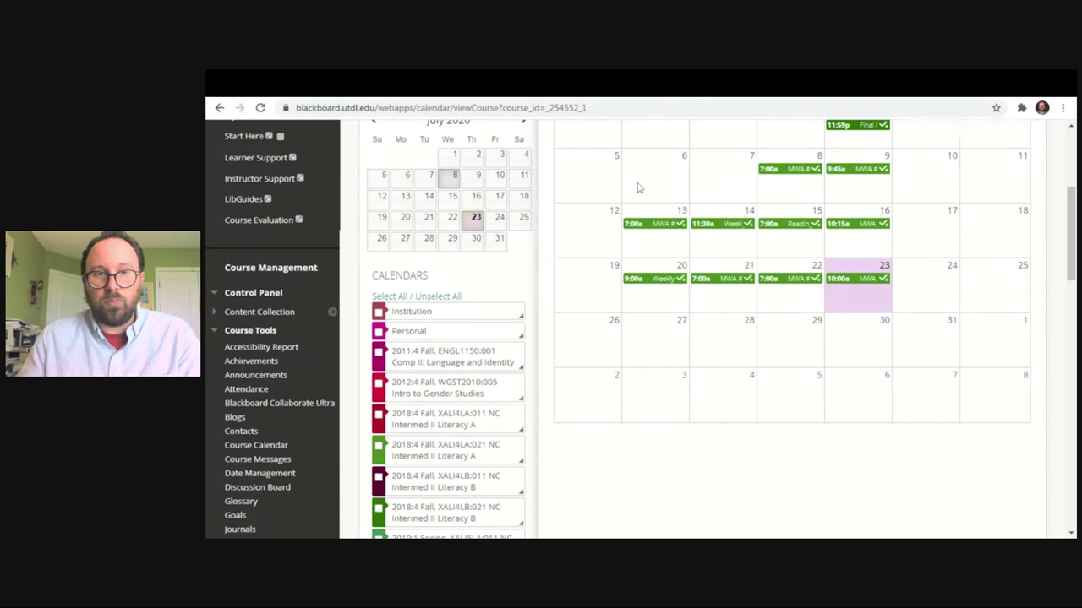
click(375, 124)
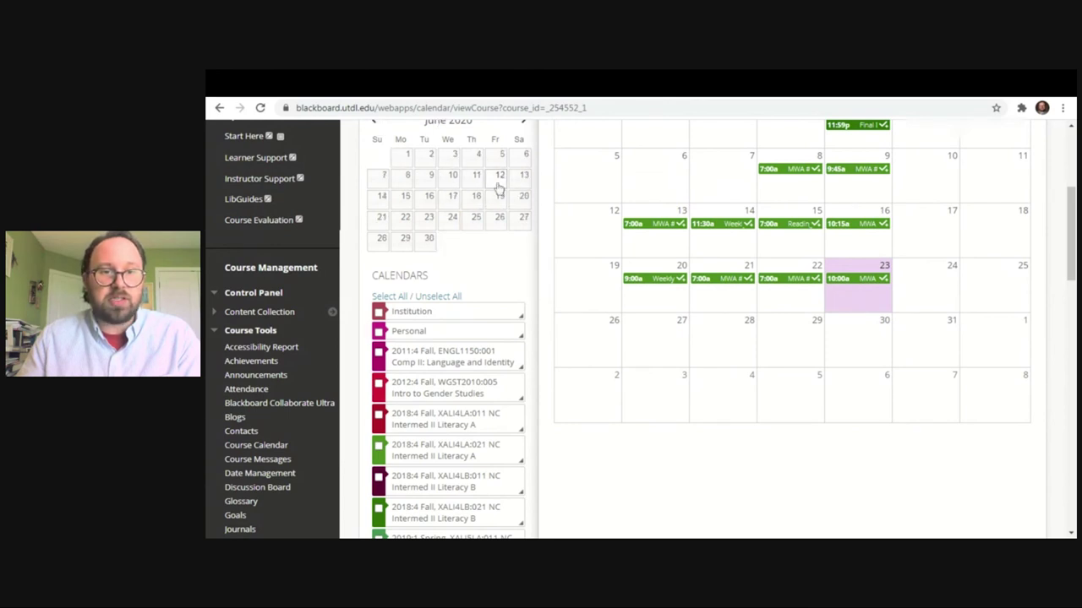
click(406, 197)
scroll(407, 207, up, 2)
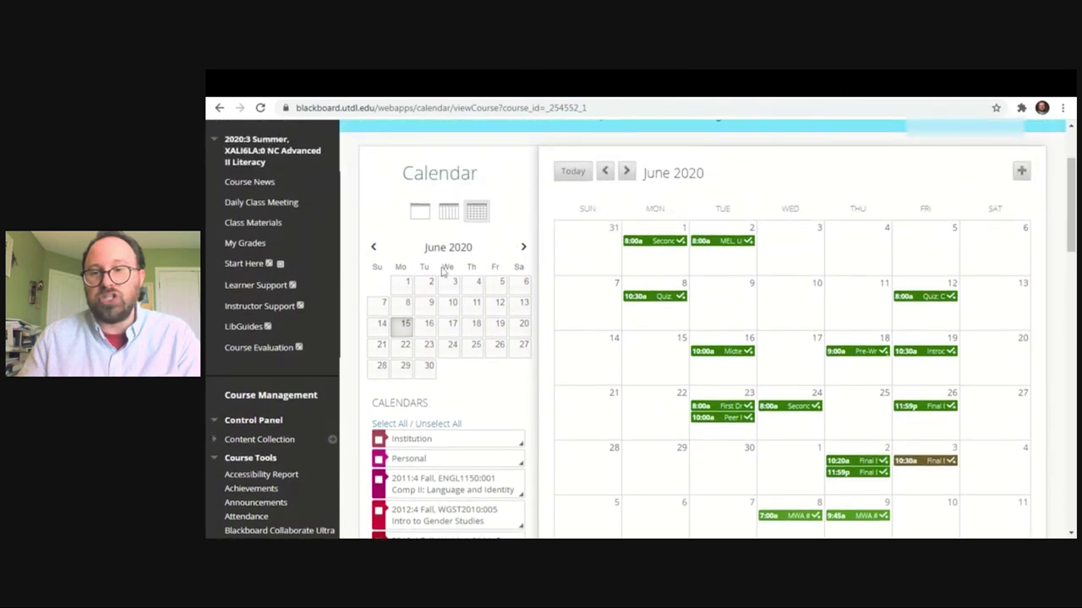
scroll(824, 252, down, 1)
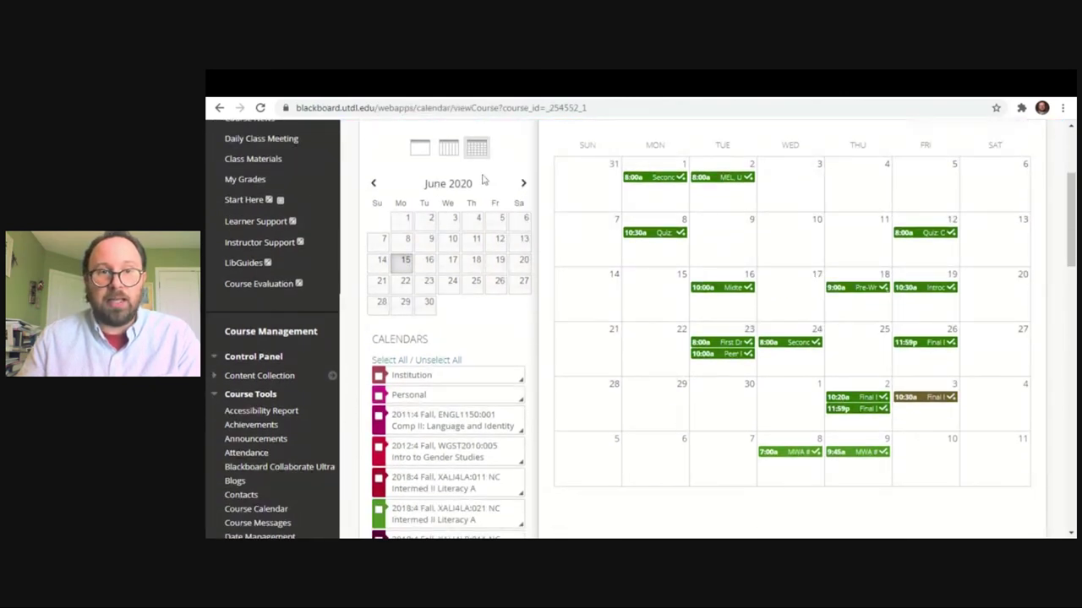
click(446, 151)
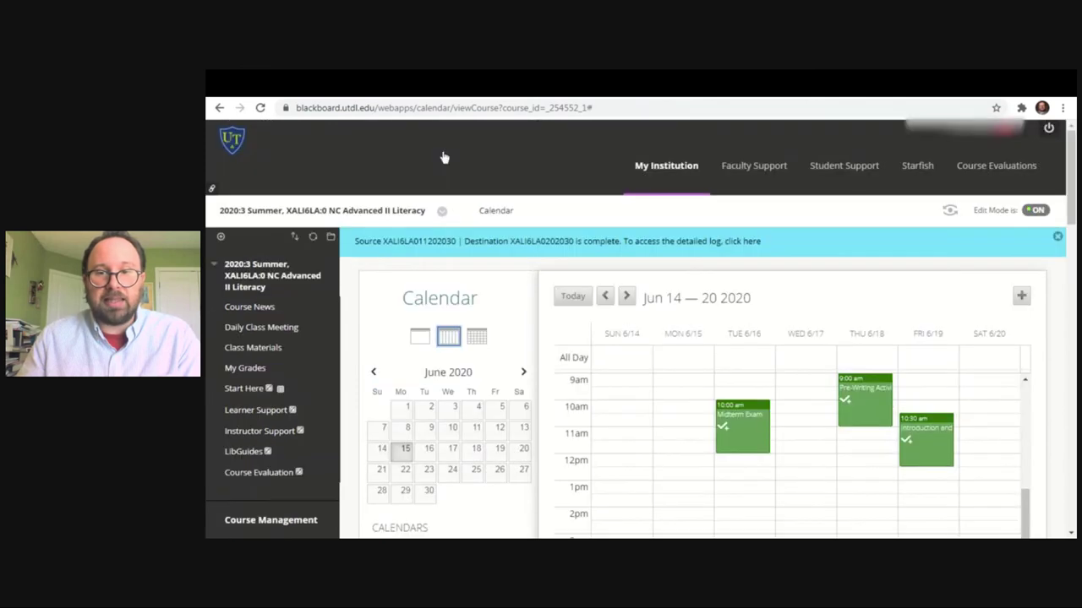
scroll(524, 231, down, 2)
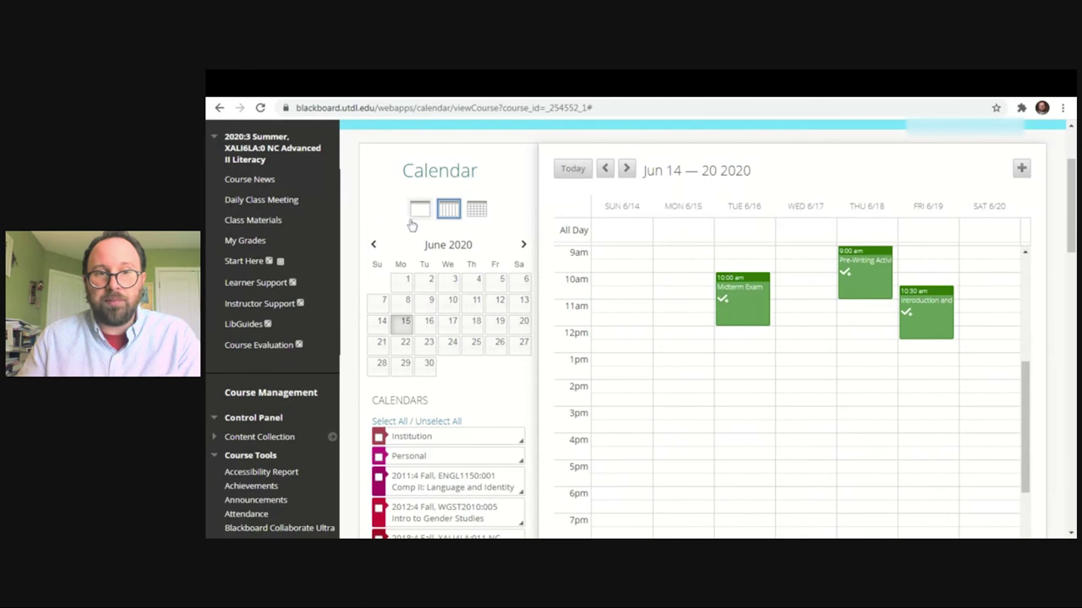
click(476, 210)
scroll(487, 241, down, 5)
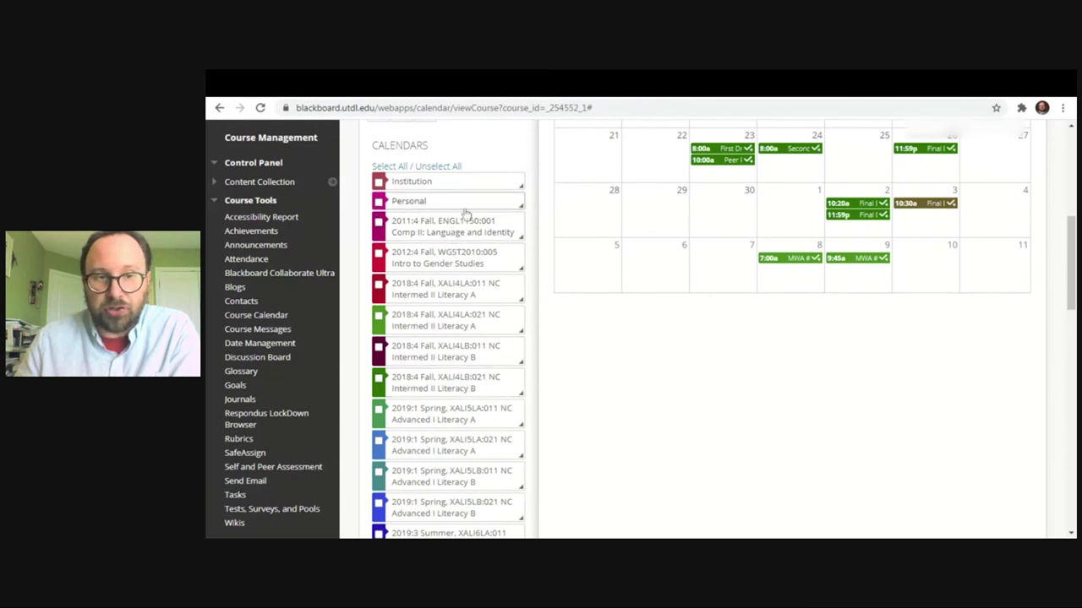
scroll(457, 216, up, 1)
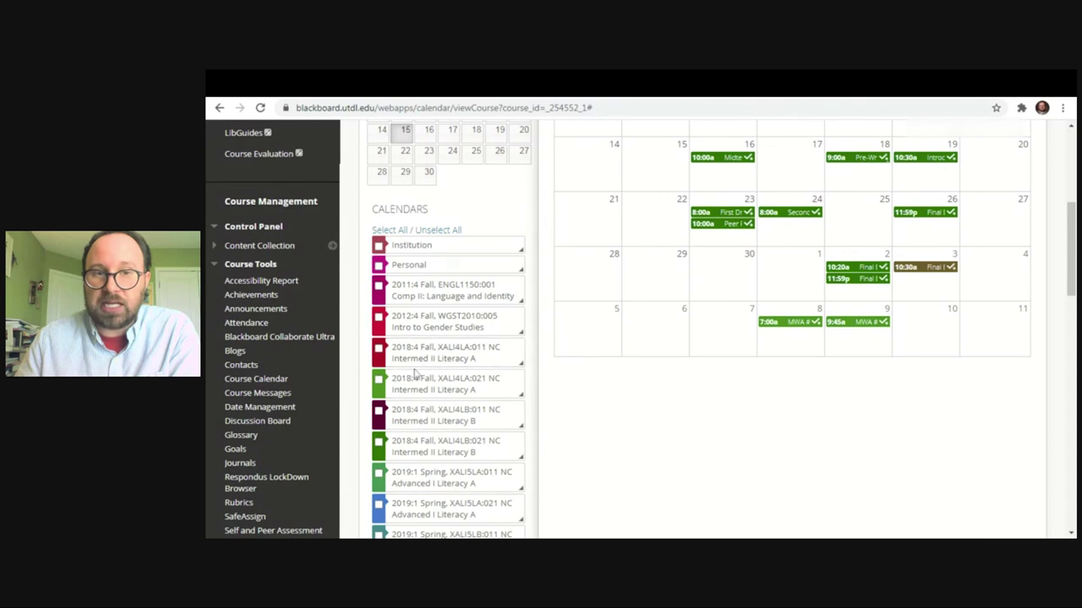
scroll(445, 314, up, 1)
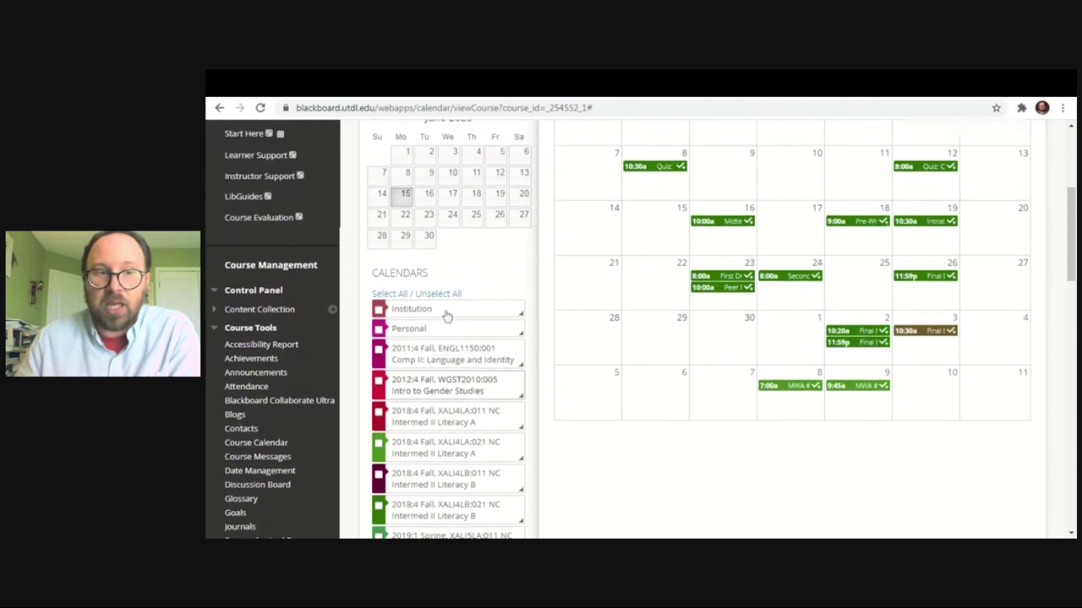
click(270, 446)
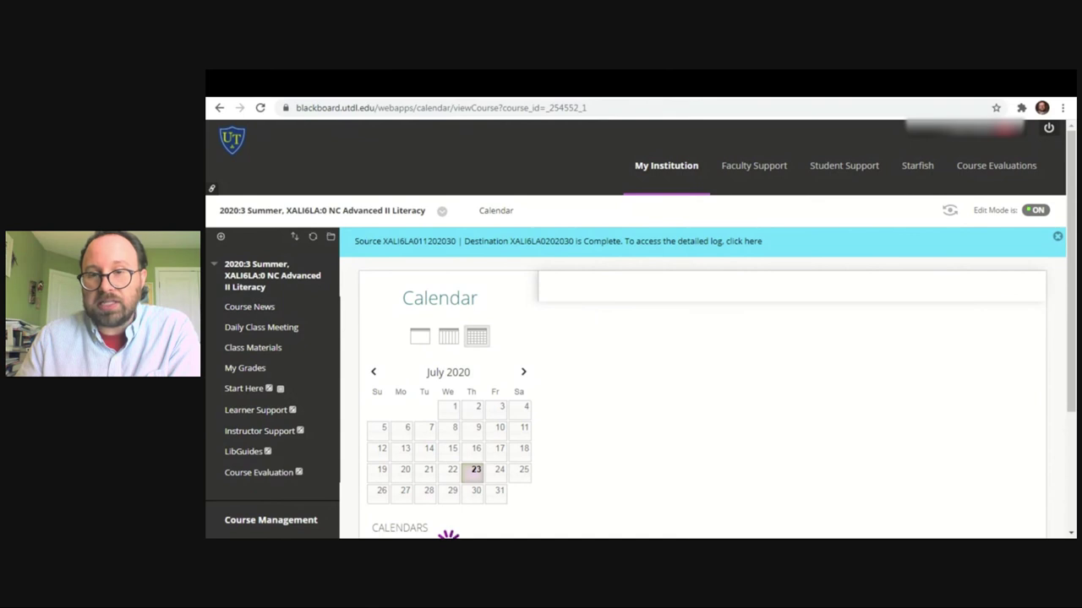
scroll(640, 330, down, 2)
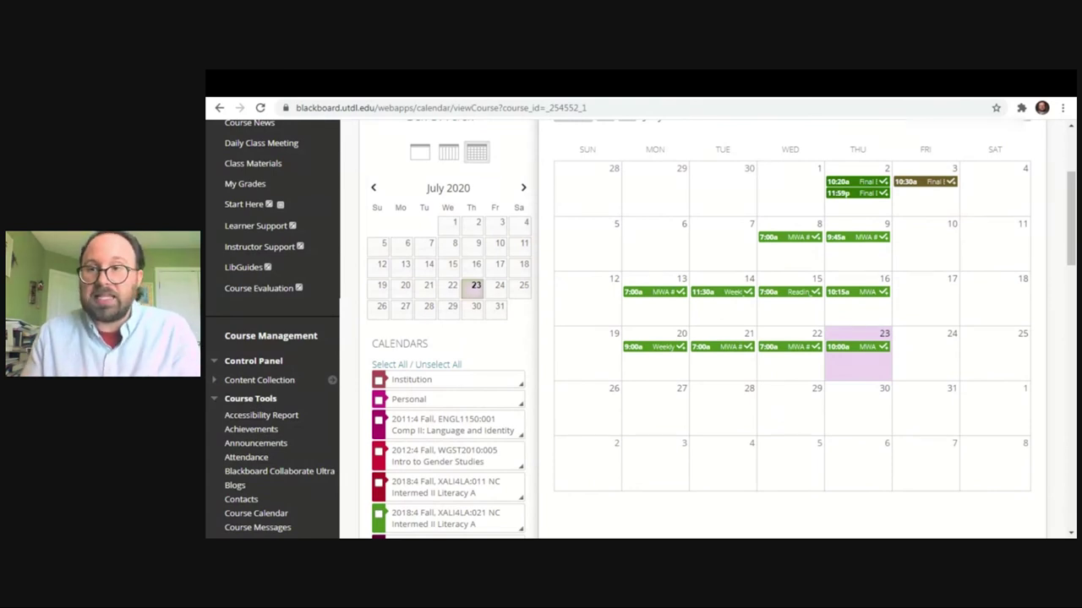
scroll(701, 330, up, 1)
scroll(790, 197, up, 2)
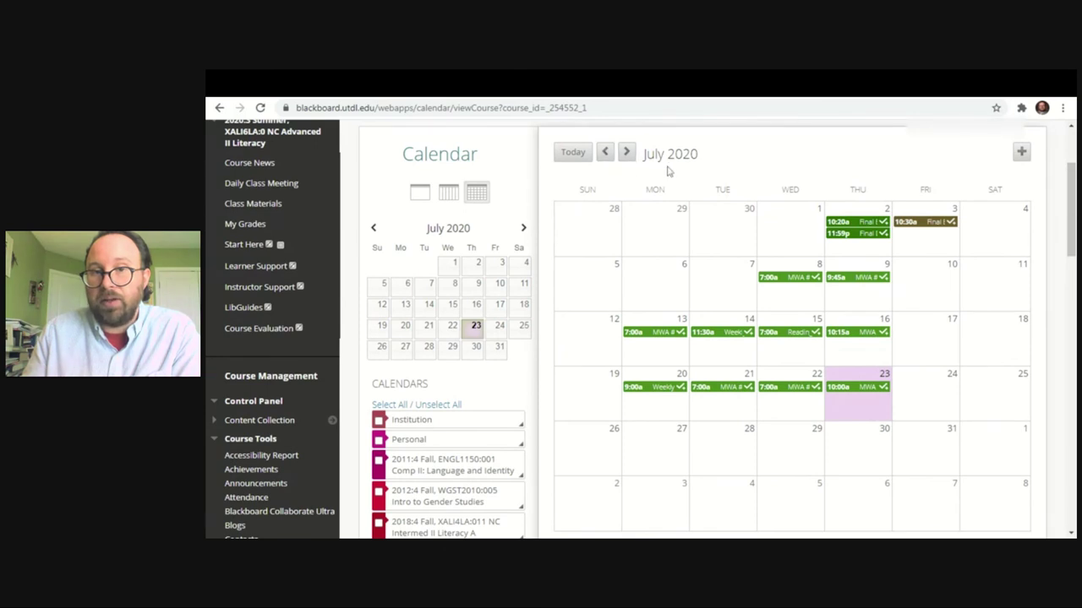
click(627, 153)
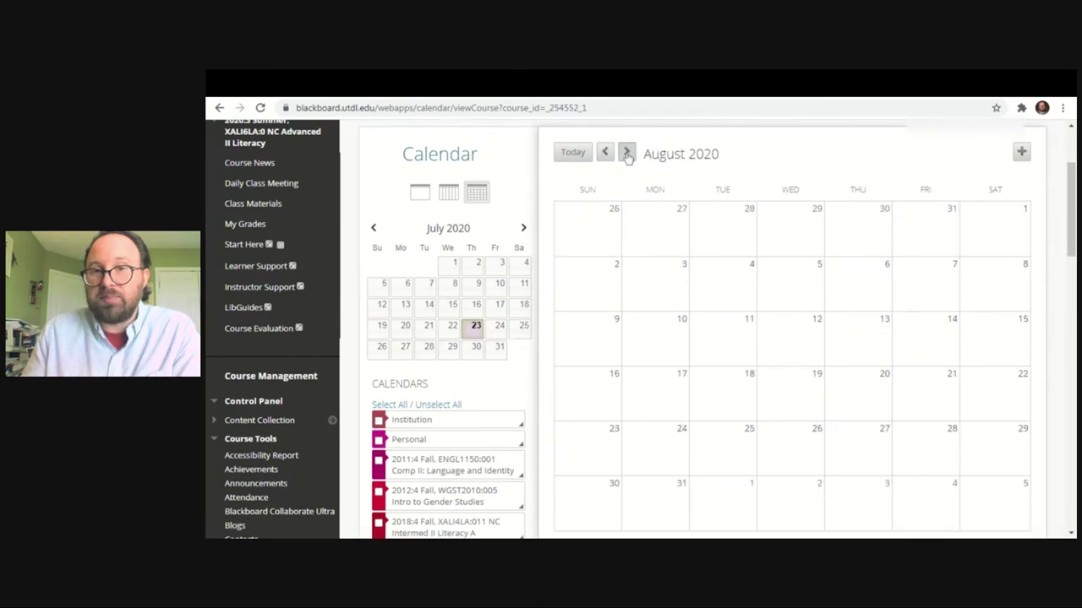
click(630, 157)
click(607, 156)
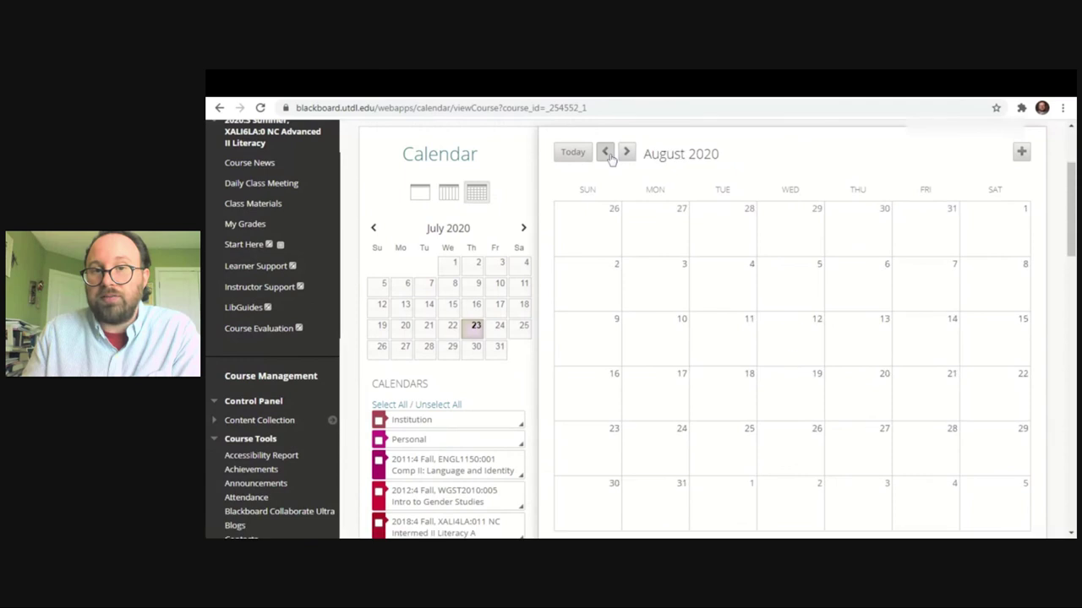
click(607, 154)
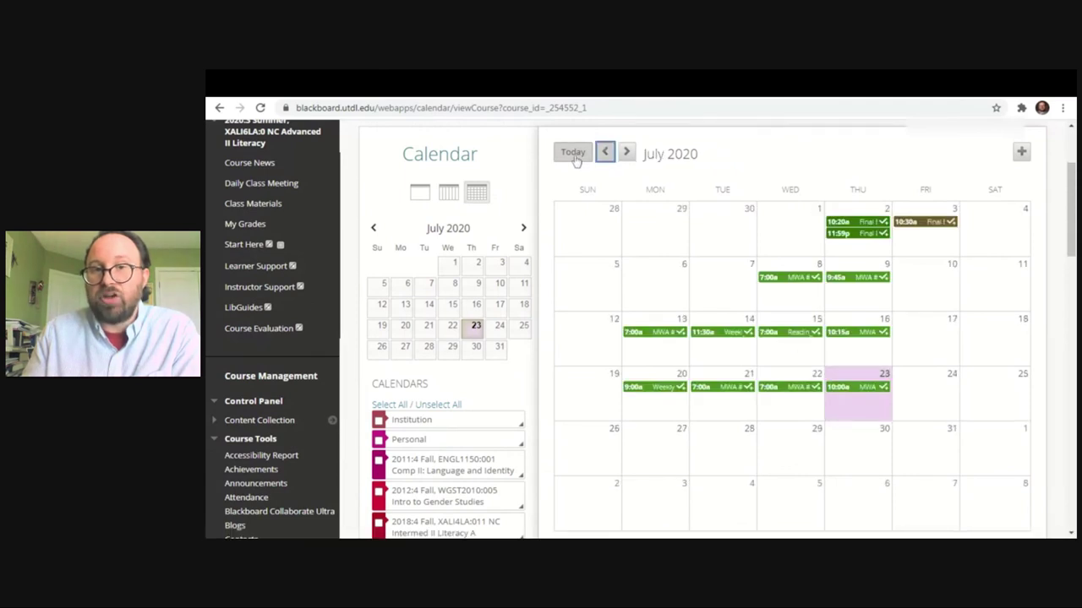
click(574, 154)
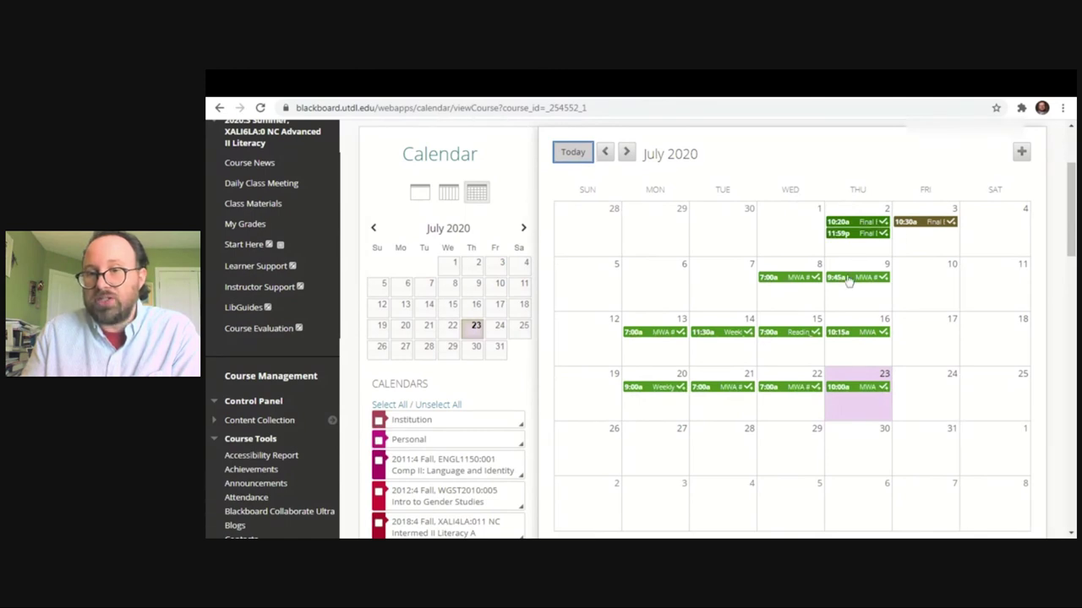
click(628, 154)
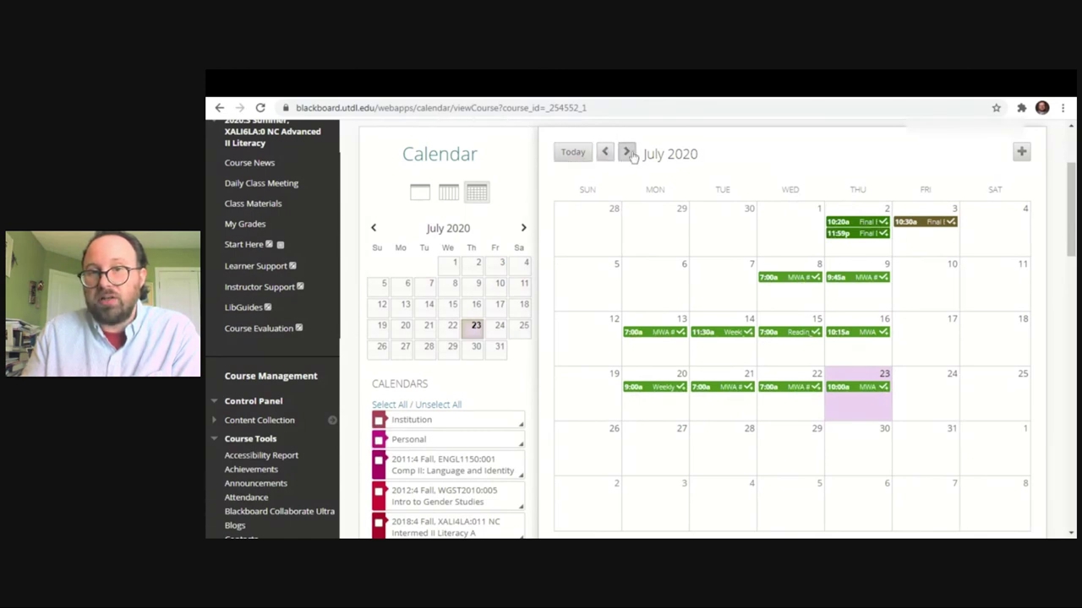
click(627, 153)
click(627, 153)
click(605, 152)
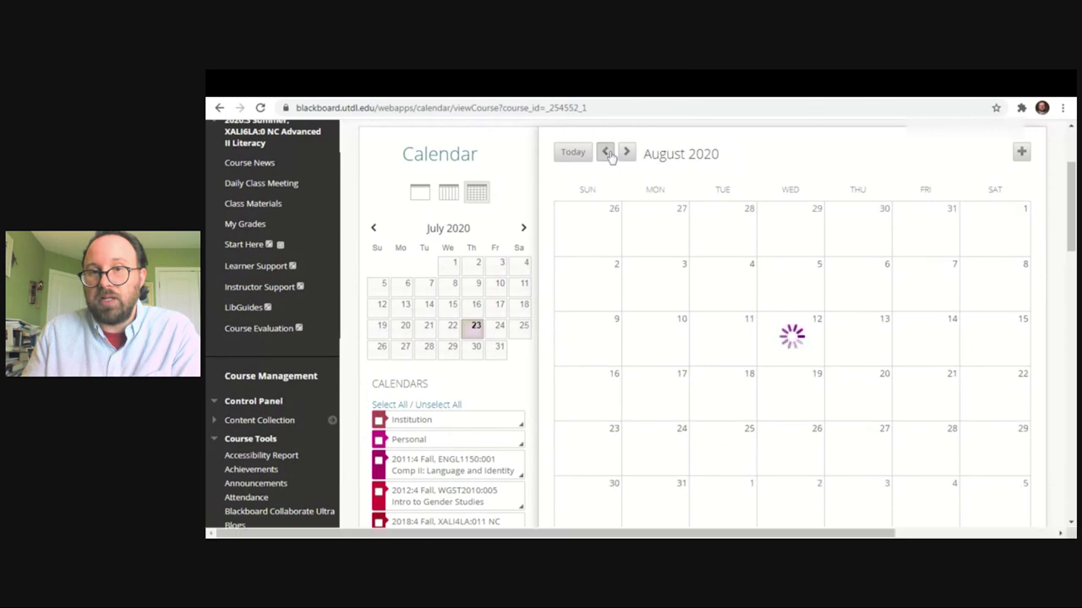
click(605, 152)
scroll(640, 330, down, 4)
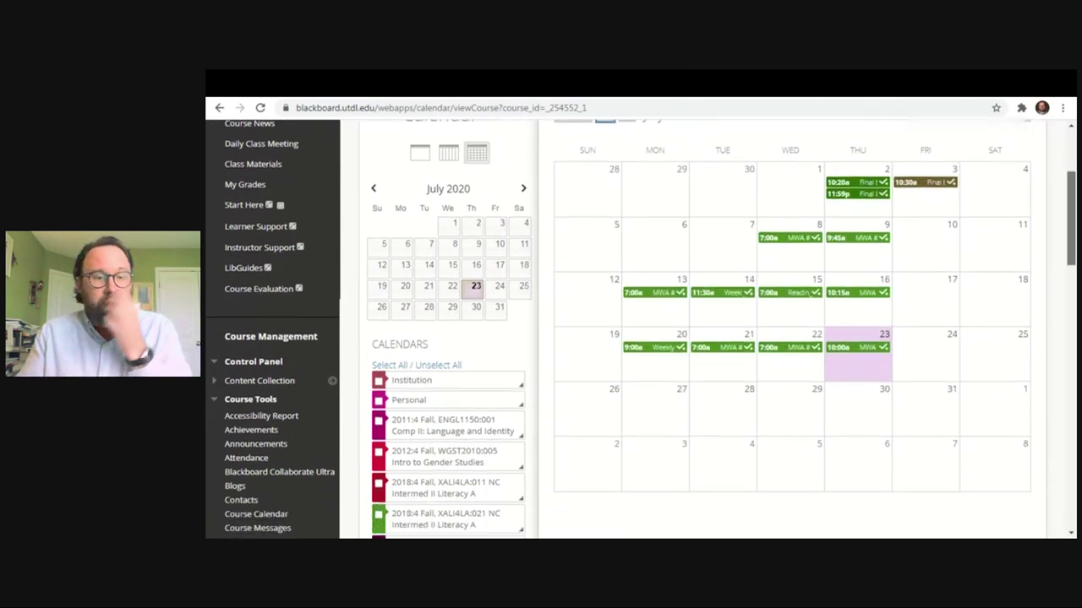
scroll(641, 330, down, 1)
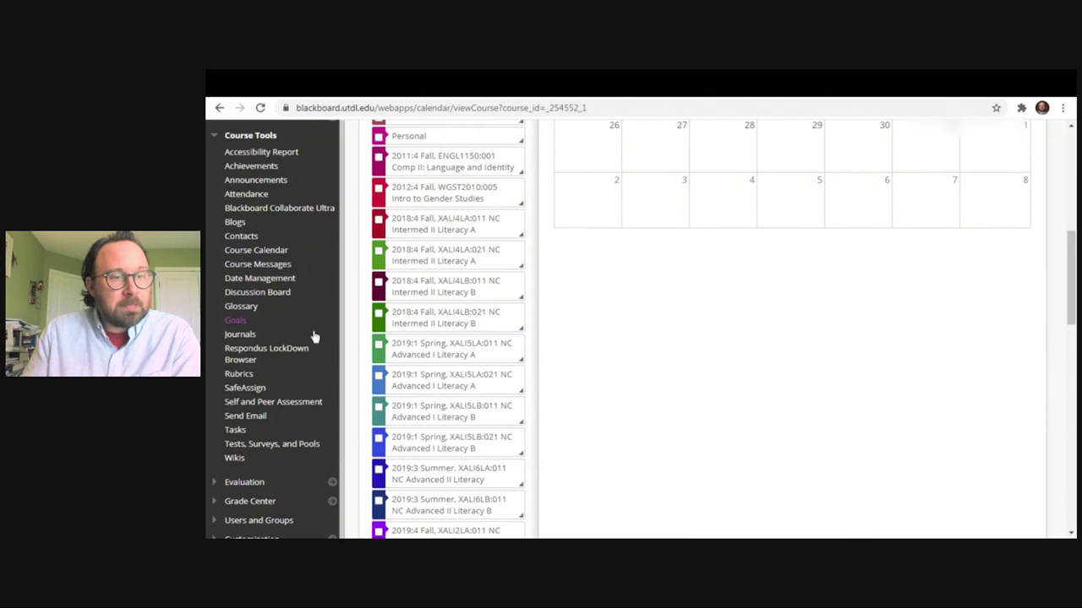
Step: Open the Discussion Board showing the XALI6LA0202030 board with 0 forums and posts
click(285, 296)
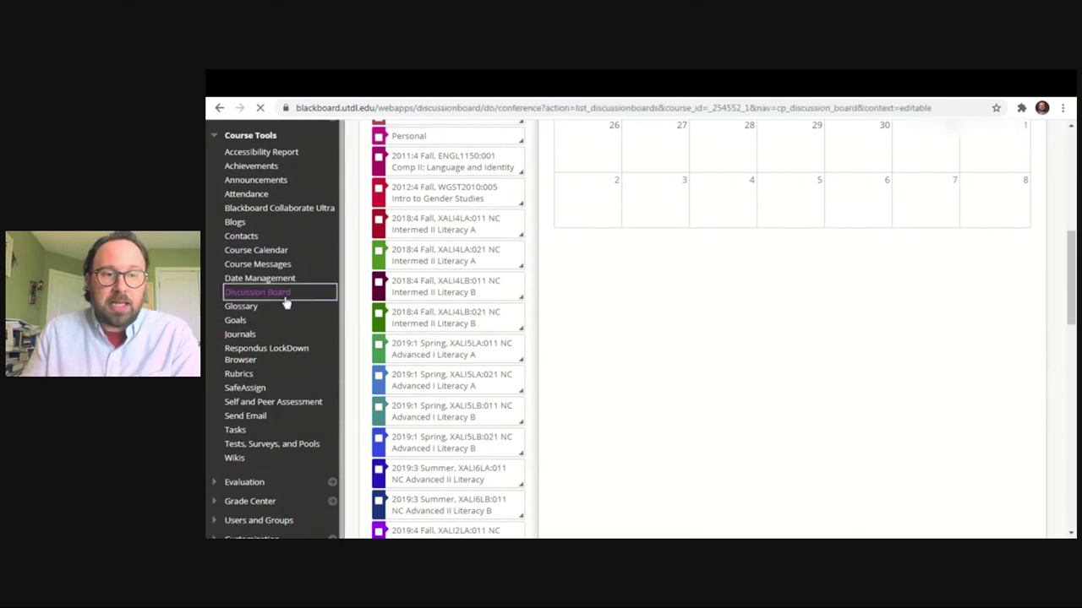
drag(1074, 213, 1074, 272)
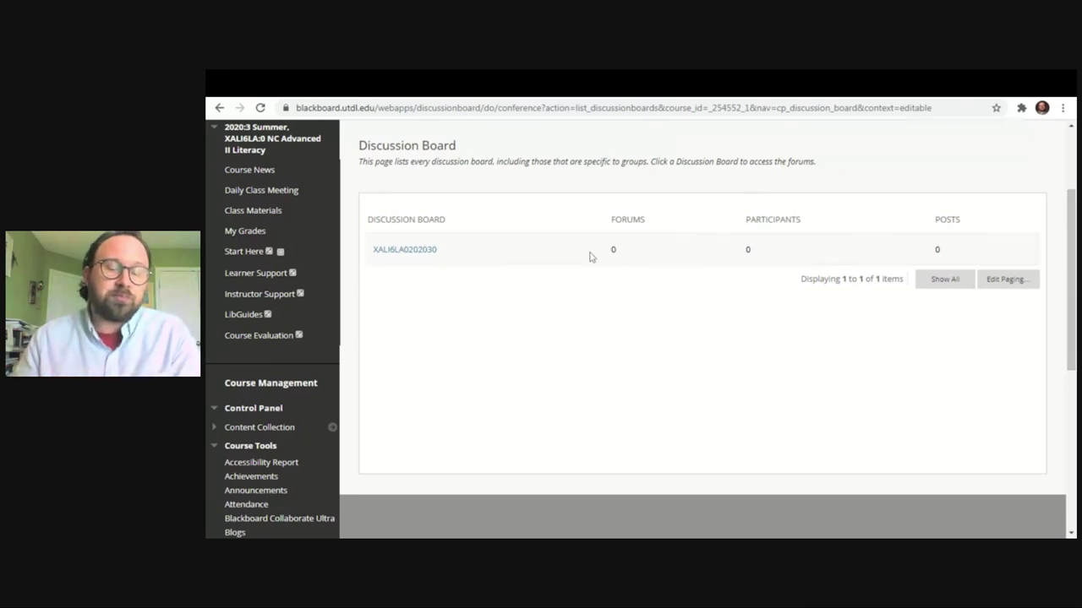
click(407, 252)
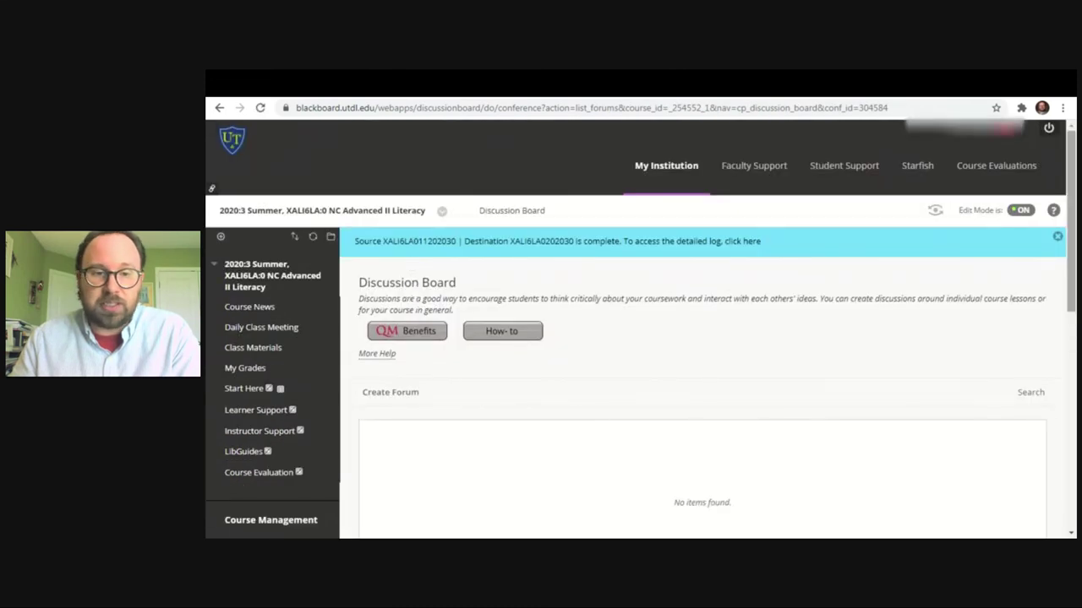
scroll(900, 310, down, 4)
scroll(493, 370, up, 2)
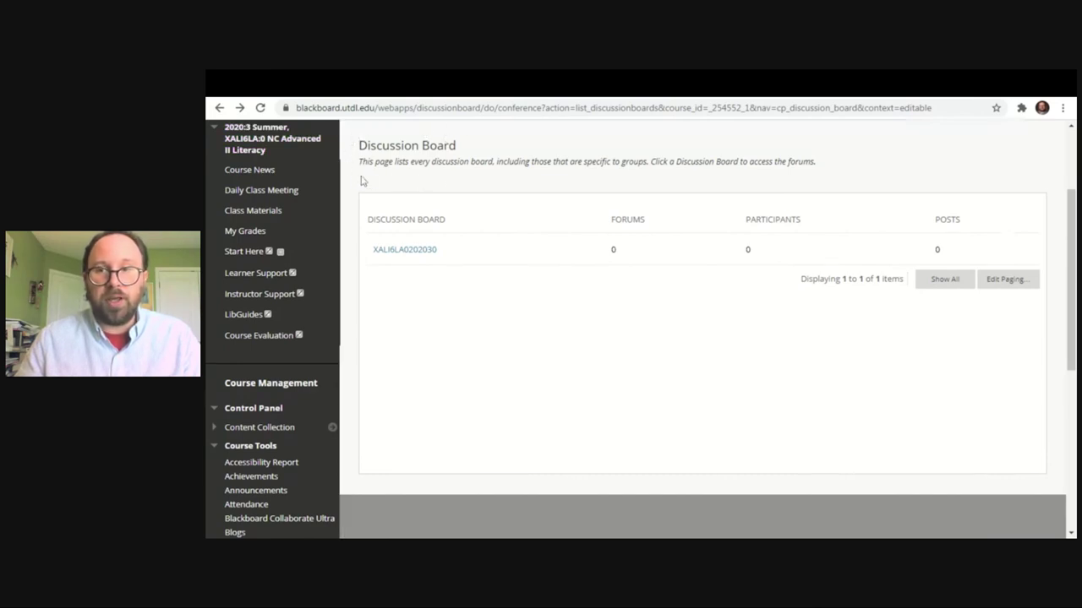
drag(1071, 279, 1071, 401)
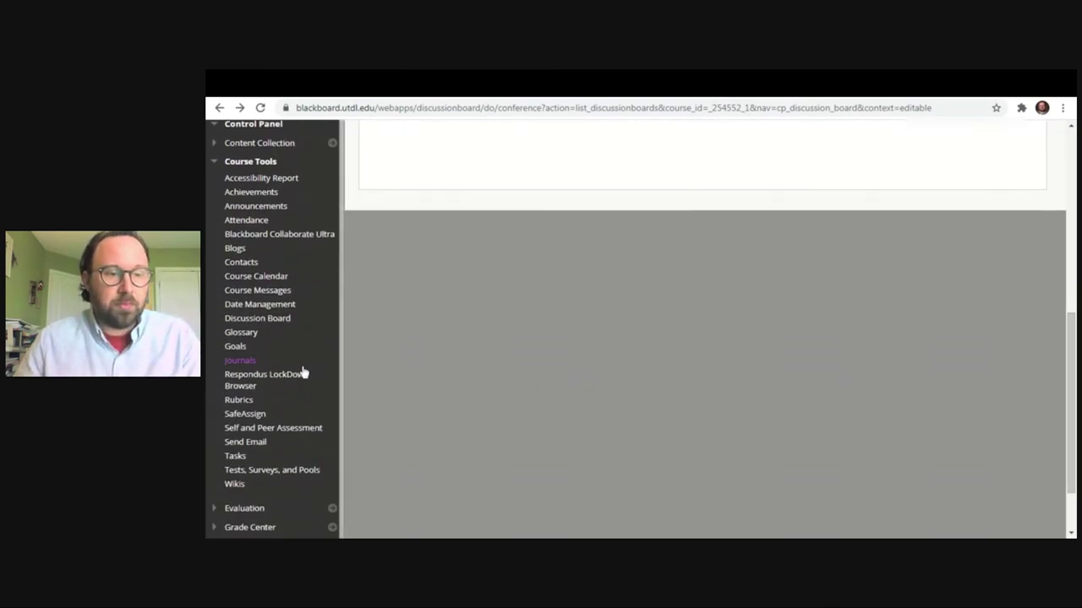
Step: Open the Journals page under Course Tools and scroll through its empty list
click(254, 363)
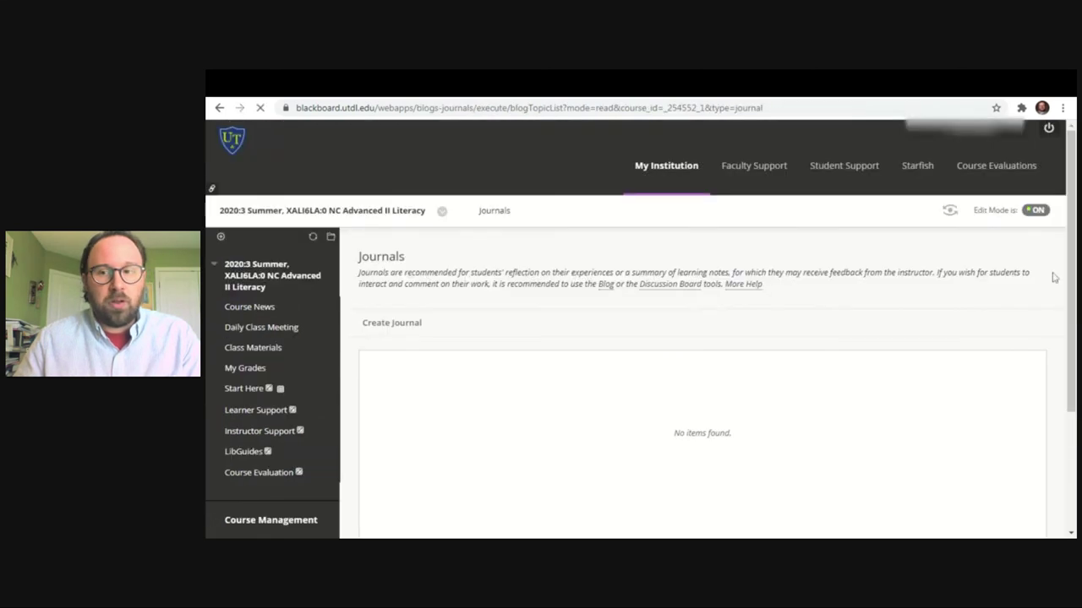
scroll(702, 380, down, 3)
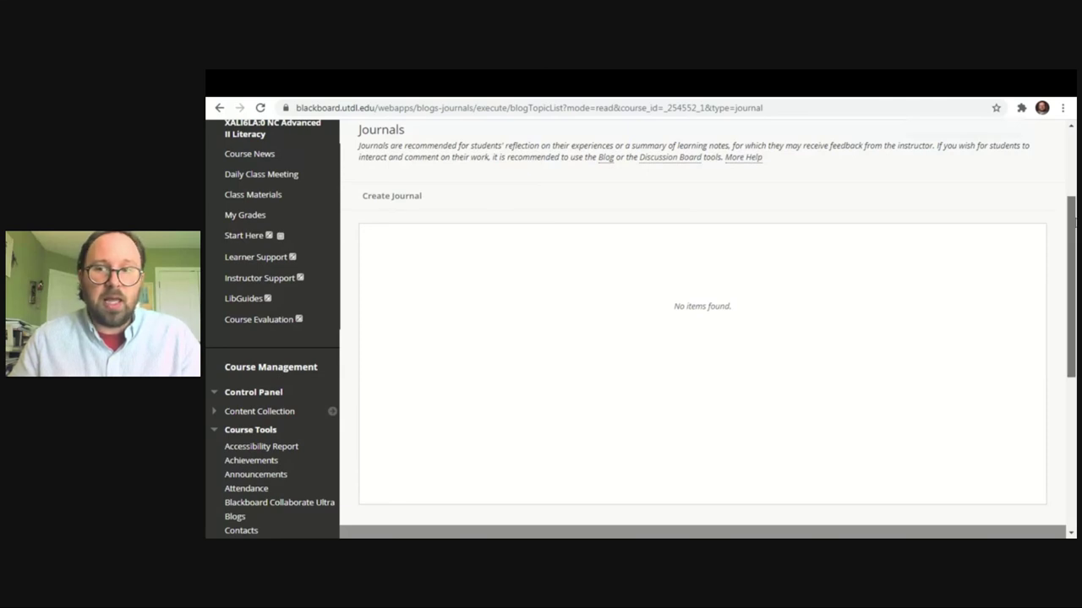
scroll(1065, 284, down, 3)
scroll(1065, 284, down, 3)
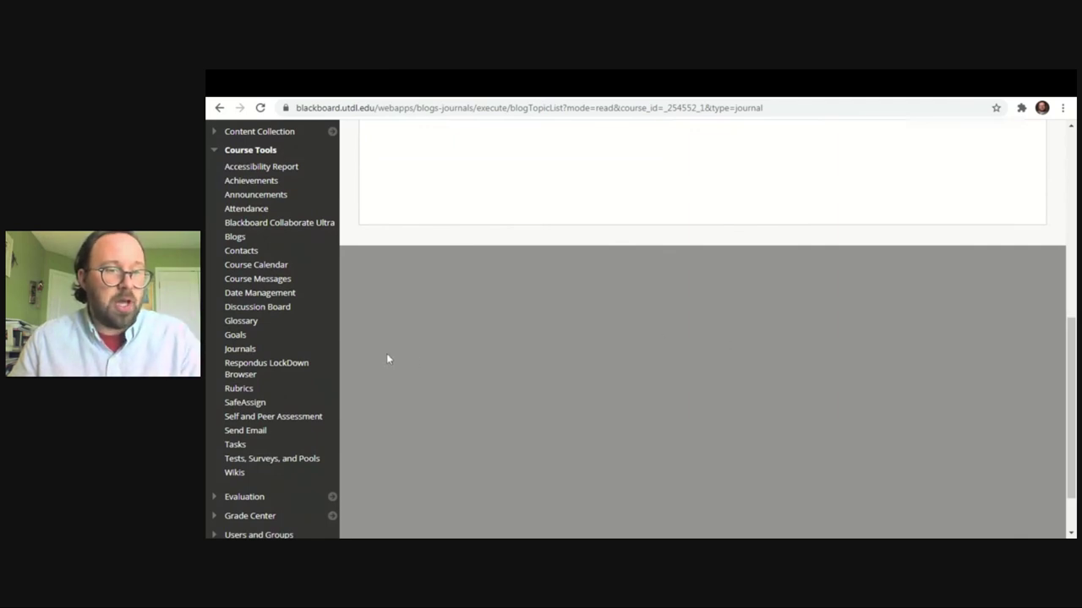
scroll(702, 330, up, 6)
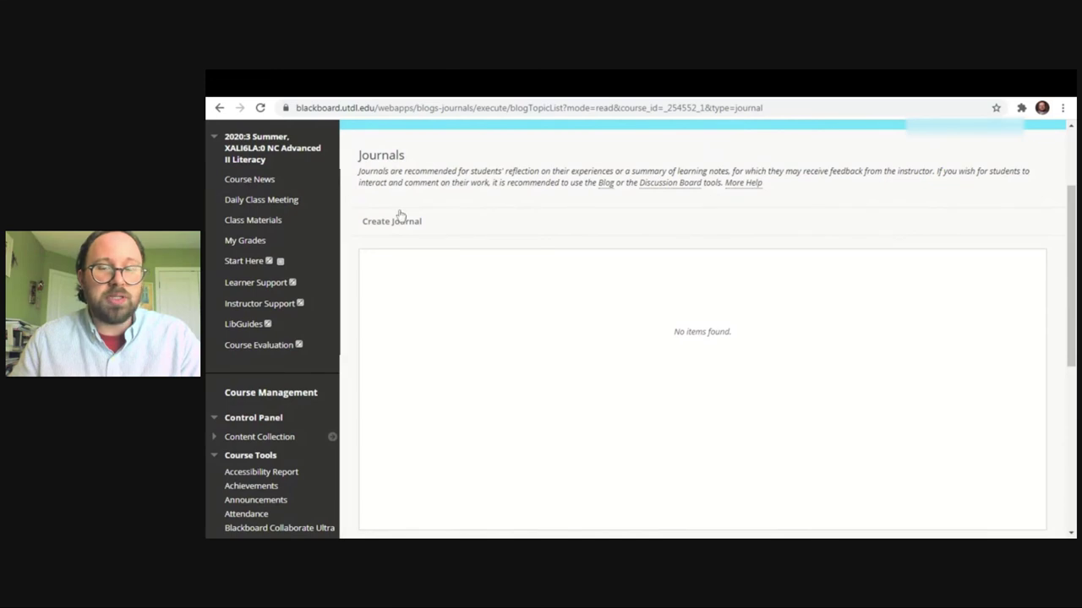
drag(1068, 267, 1051, 394)
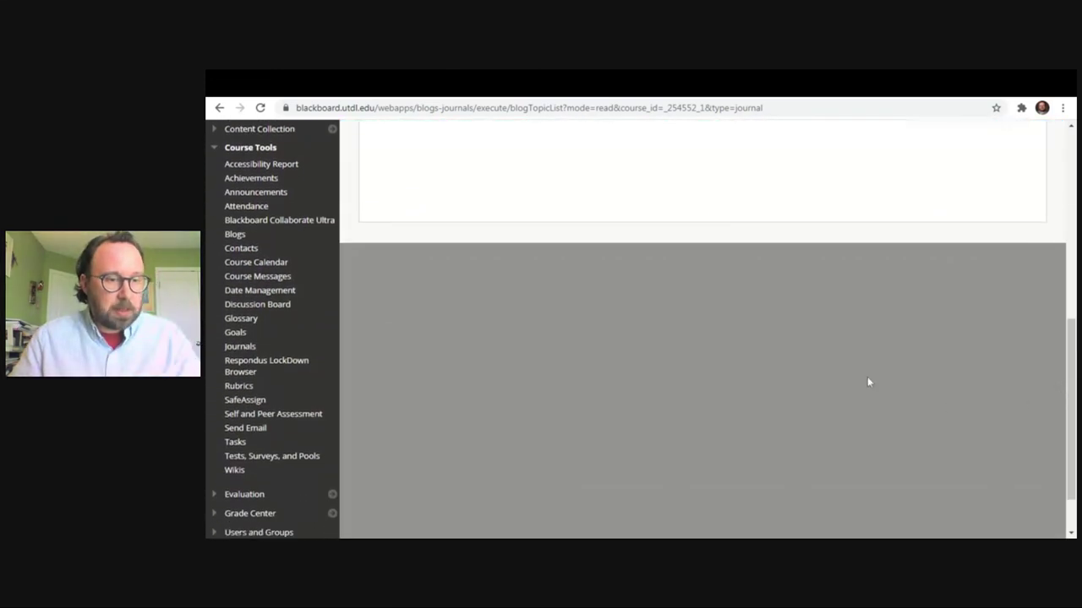
scroll(867, 382, down, 2)
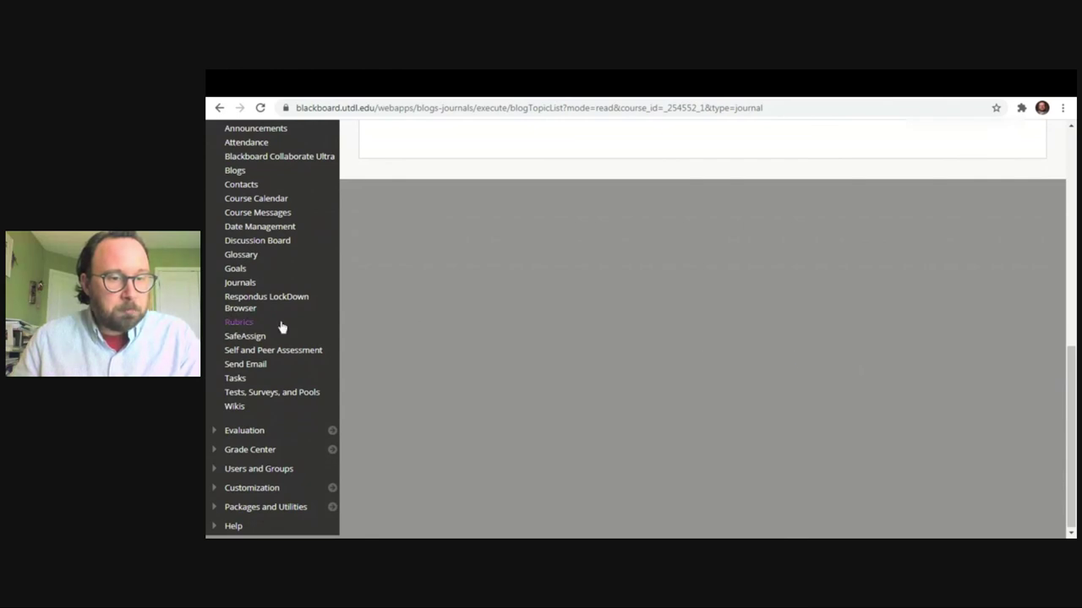
Step: Open Send Email, preview the All Users option, then go back and choose Single / Select Users
click(237, 365)
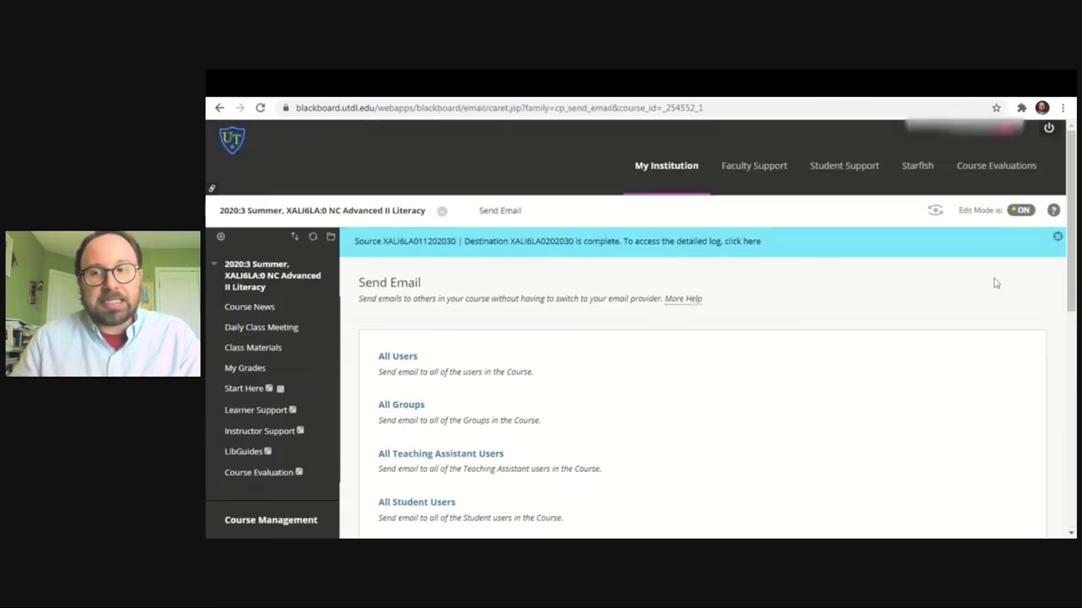
scroll(994, 284, down, 2)
scroll(1017, 251, down, 2)
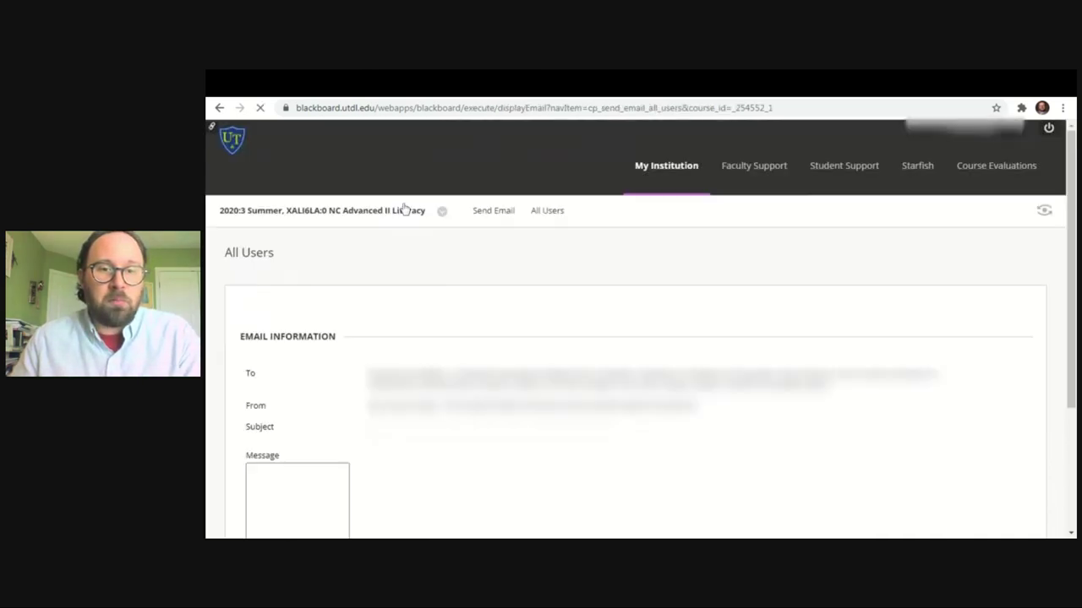
scroll(524, 293, down, 2)
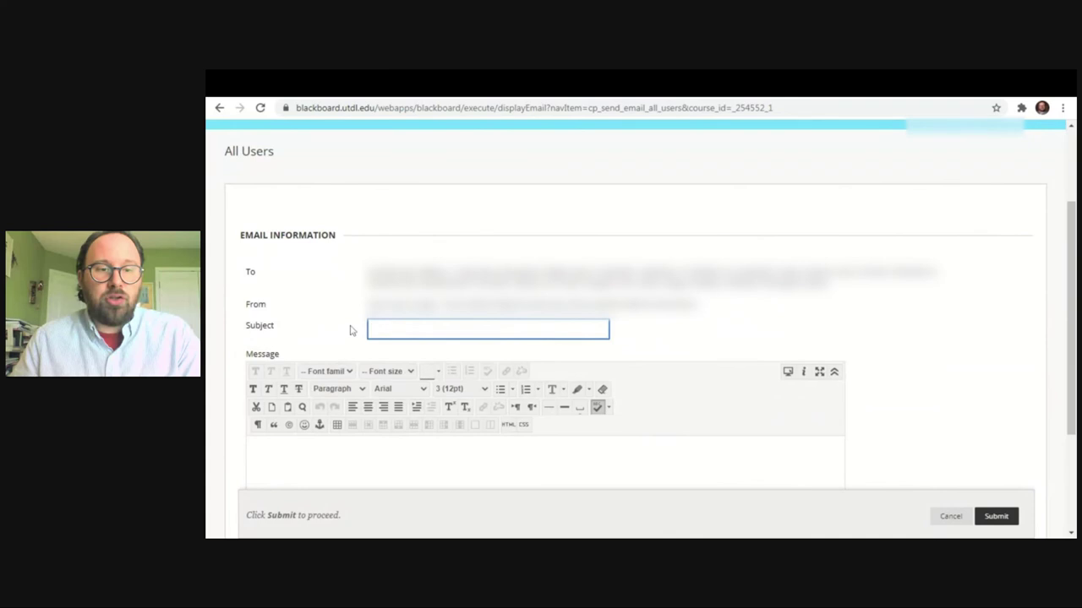
click(218, 109)
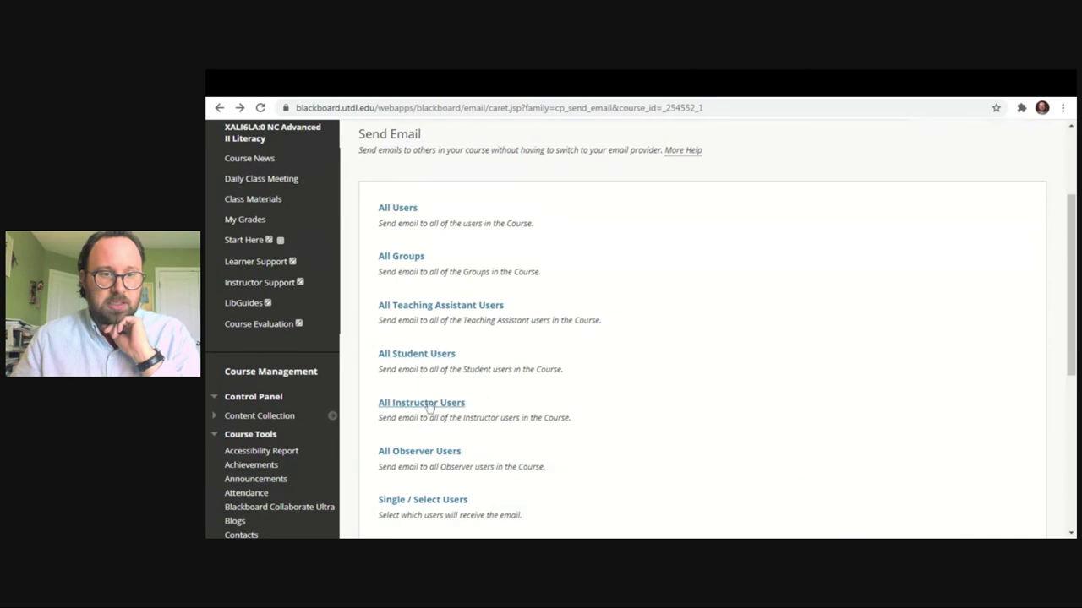
scroll(429, 409, down, 3)
click(435, 377)
Step: Move one course member from Available to Select into the Selected recipients list
scroll(507, 345, down, 3)
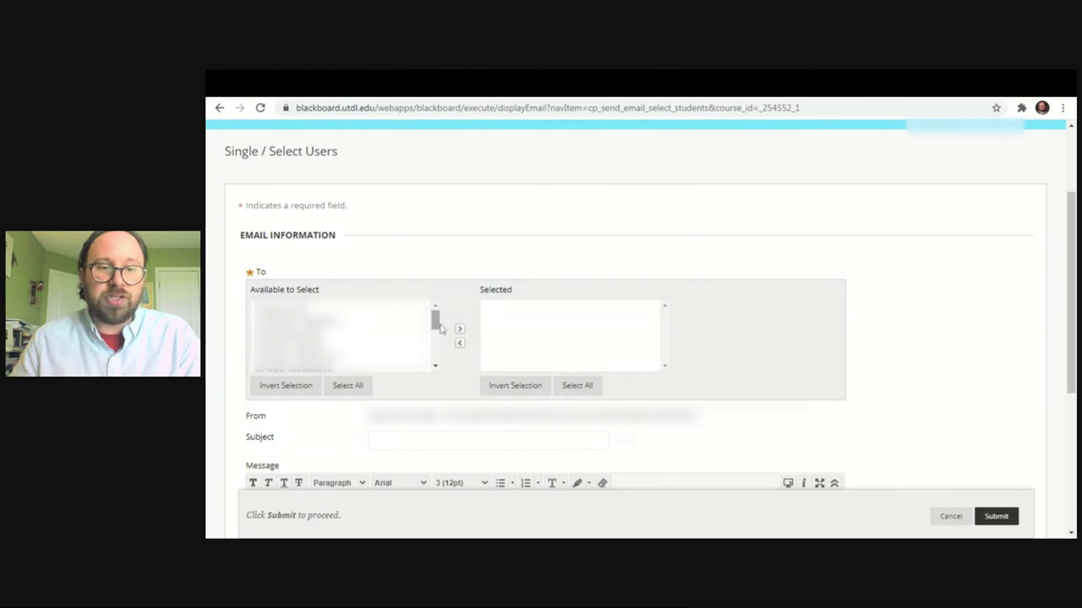
drag(435, 325, 434, 355)
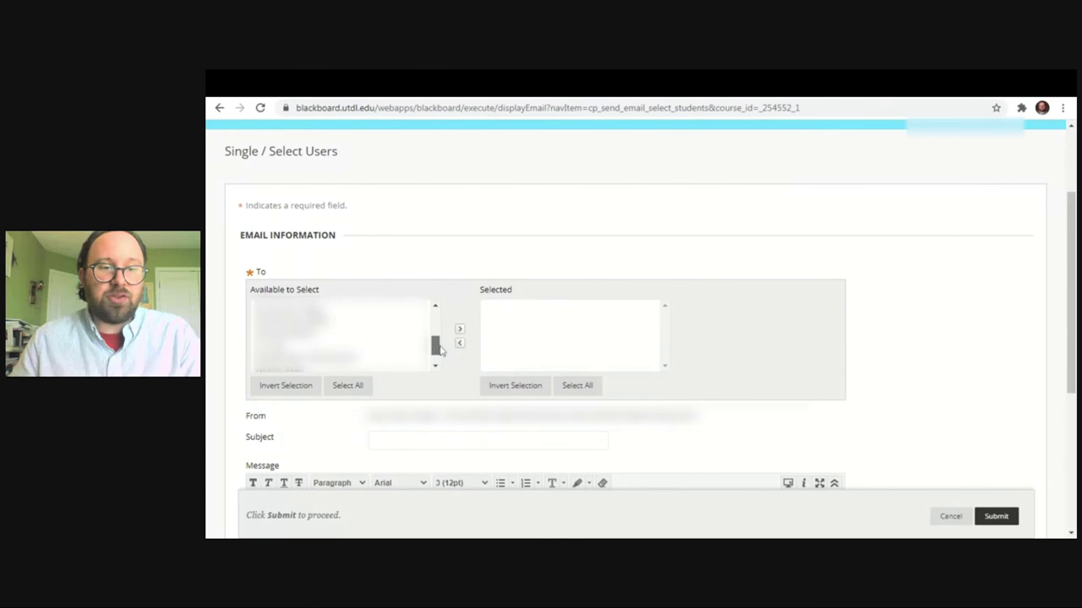
click(338, 348)
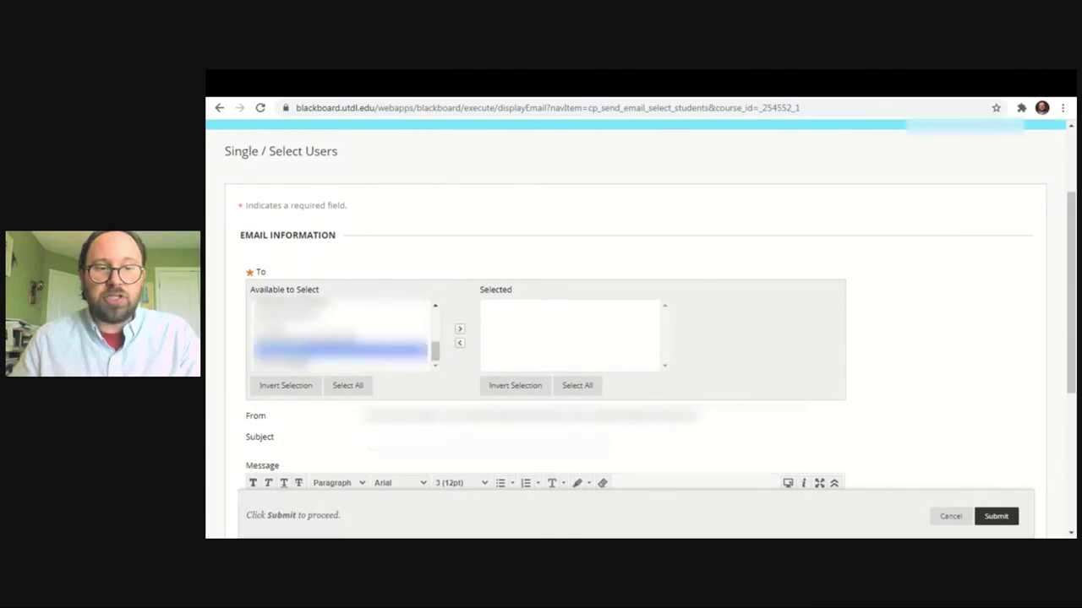
click(460, 330)
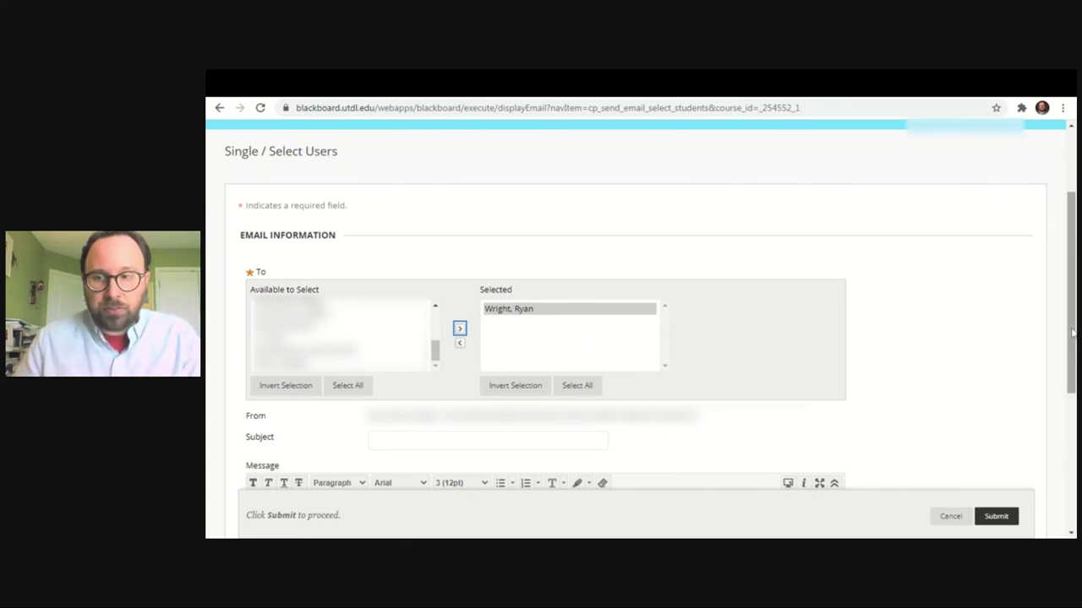
scroll(1072, 338, down, 2)
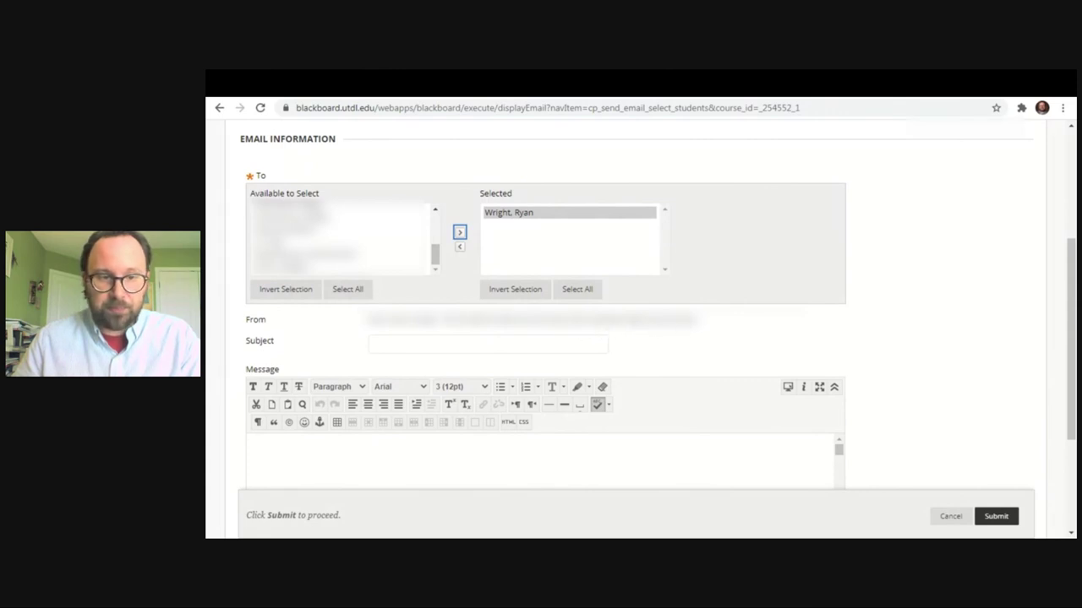
click(382, 342)
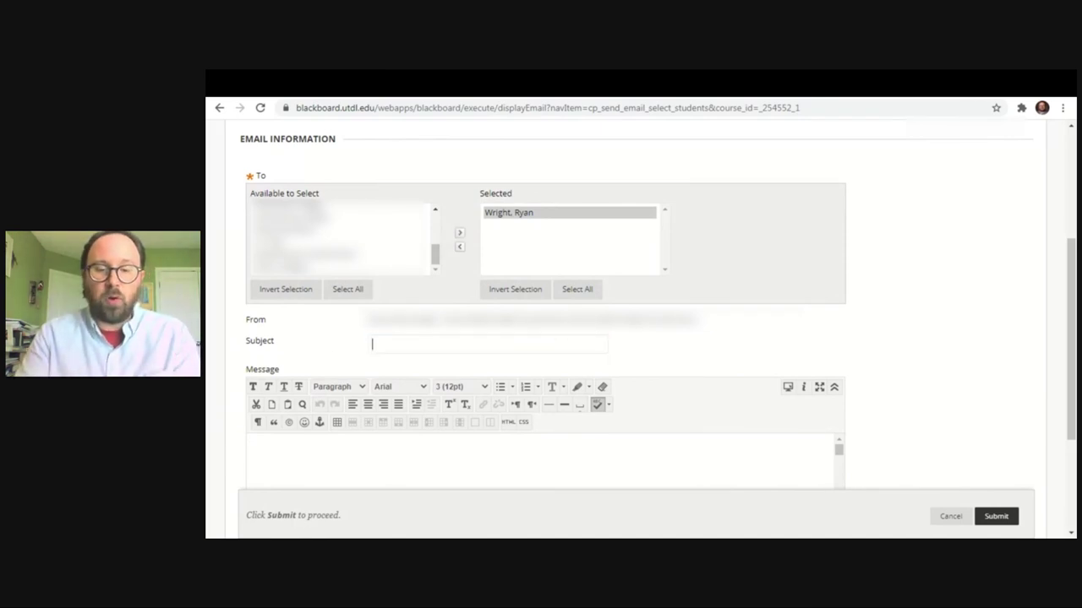
Step: Enter 'Meeting' as the email subject and review the Message, Return Receipt and Attachments options
text(Meeting)
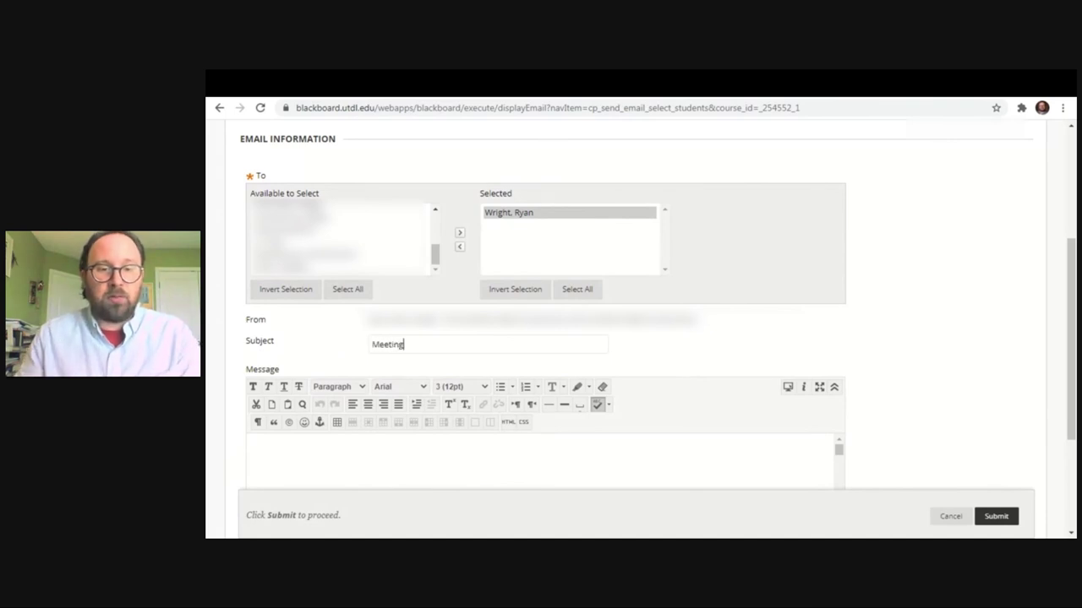
scroll(1062, 310, down, 2)
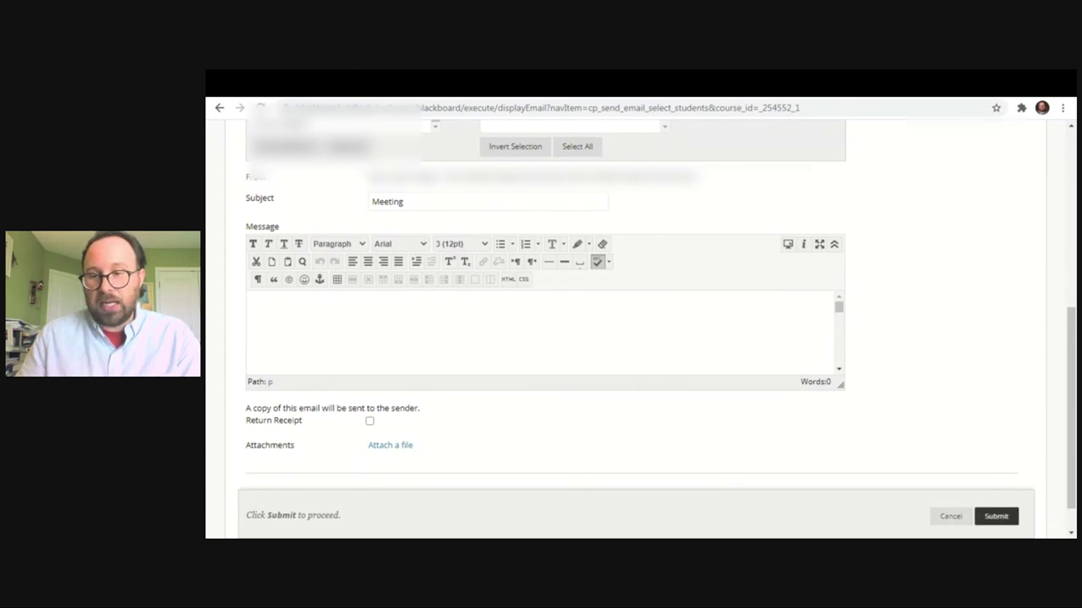
scroll(1025, 524, down, 1)
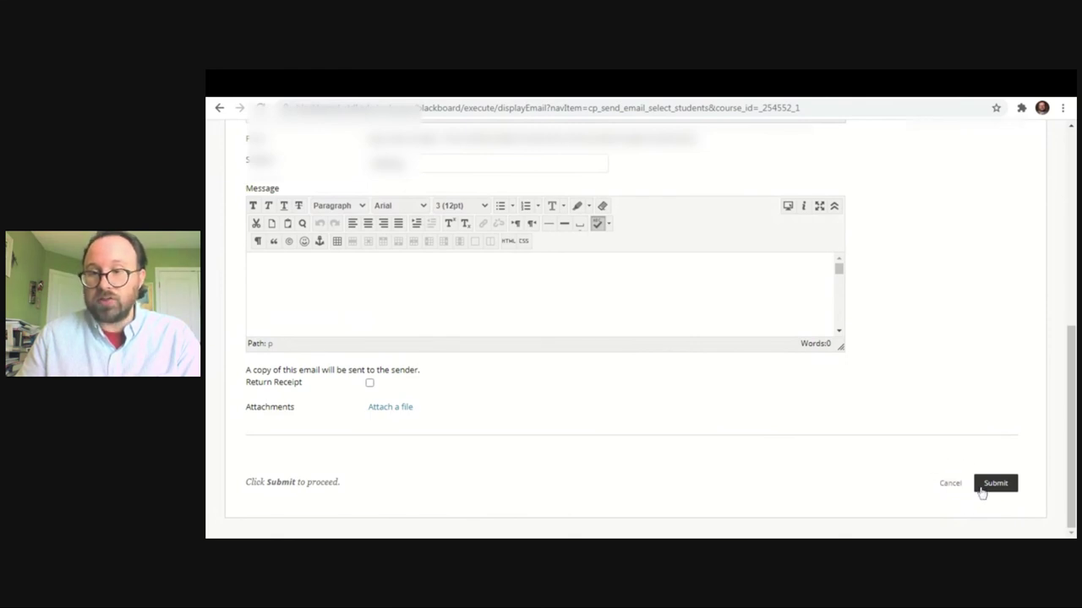
scroll(541, 338, up, 2)
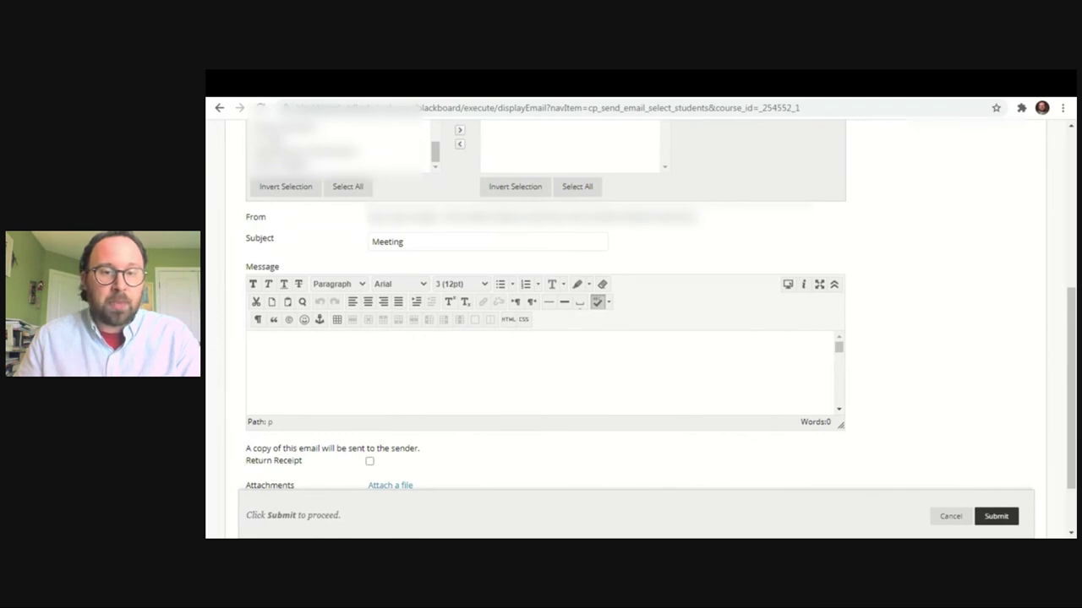
scroll(508, 247, up, 3)
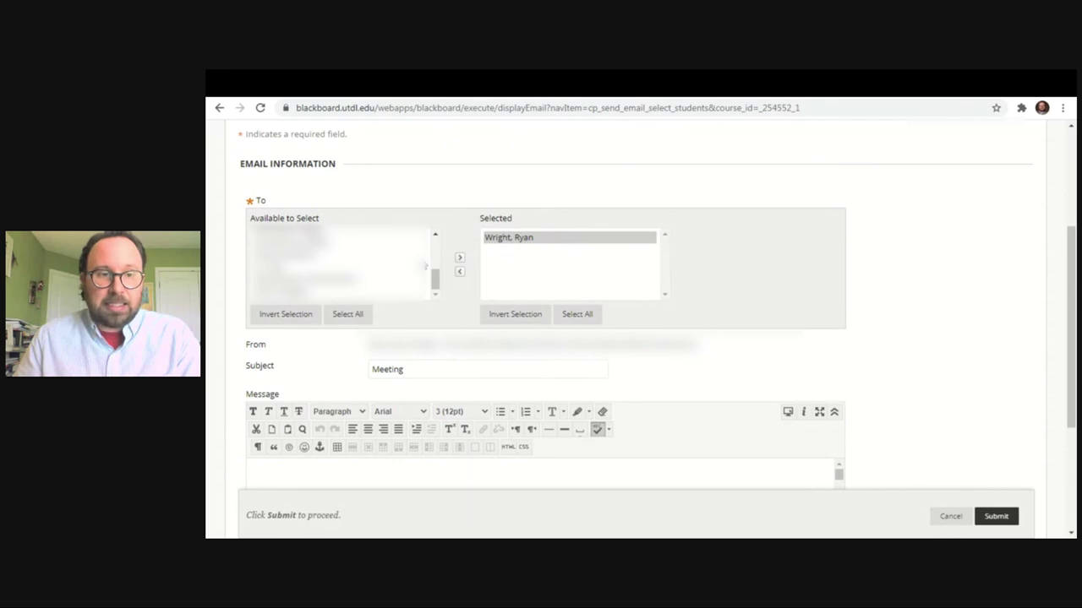
Step: Add another student to the recipients, then remove that student again
click(338, 266)
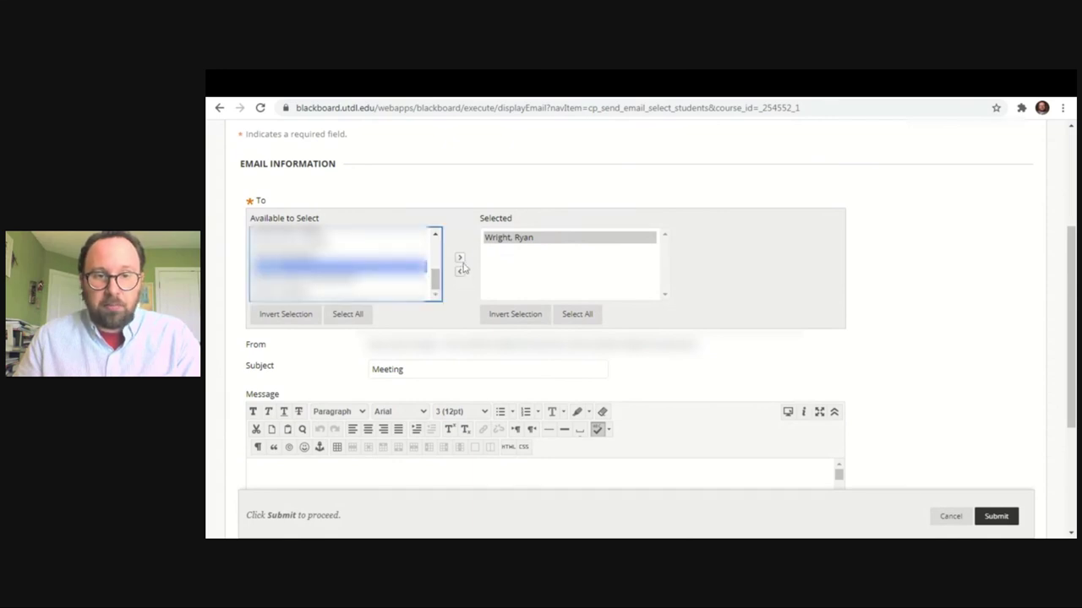
click(460, 258)
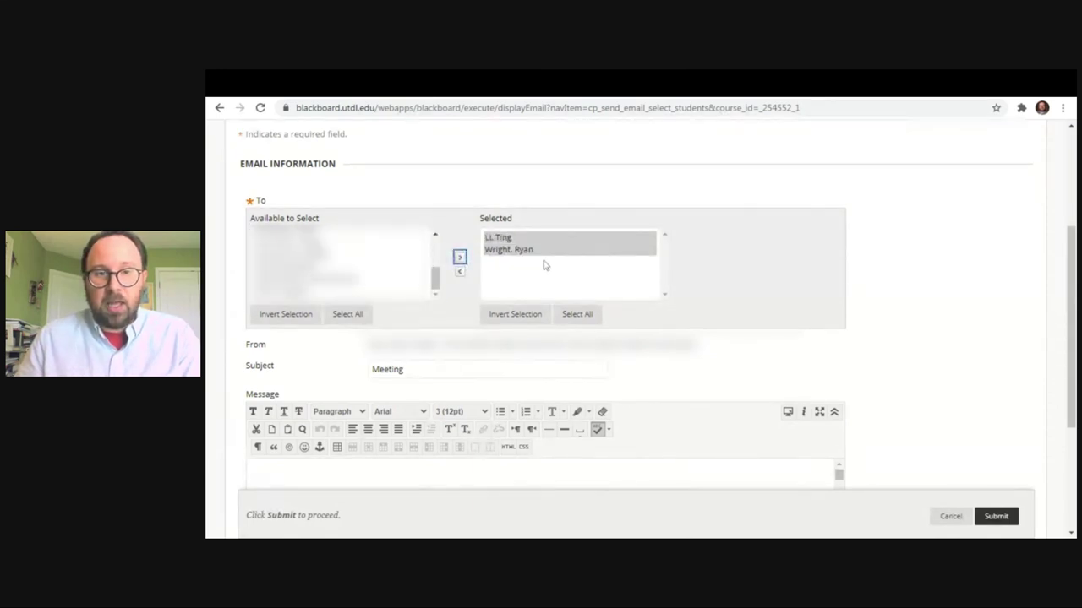
click(507, 238)
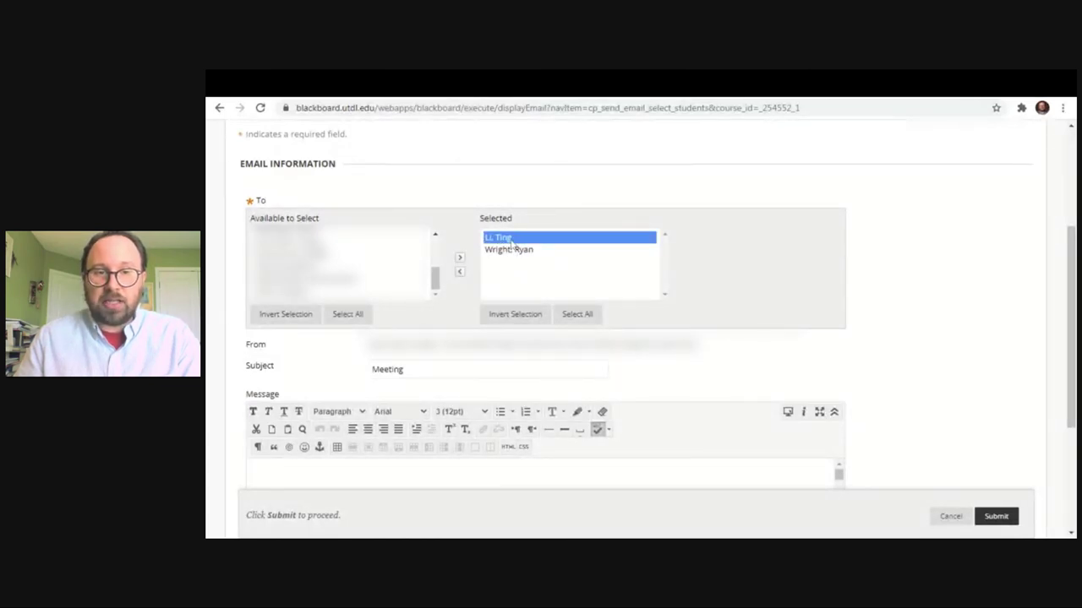
click(509, 239)
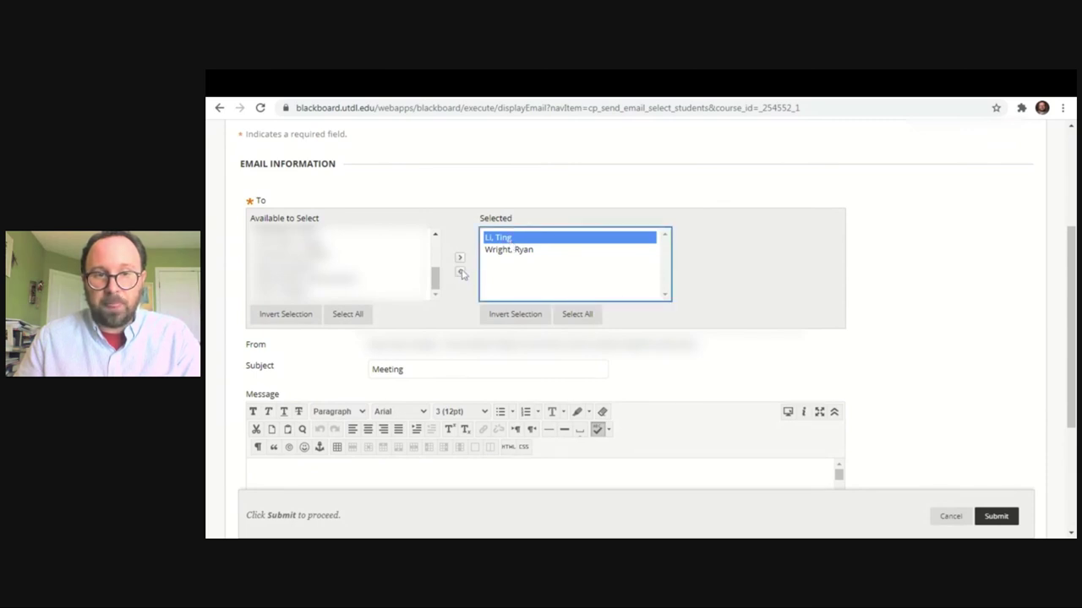
click(459, 272)
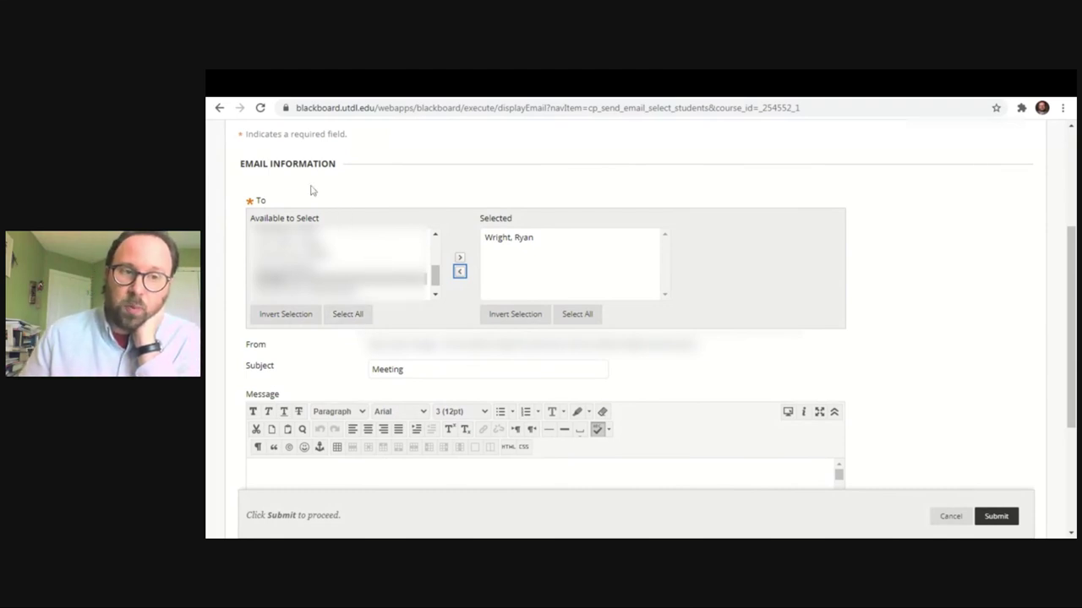
Step: Invert the available selection, clear the remaining recipient, and add one student back as recipient
click(295, 317)
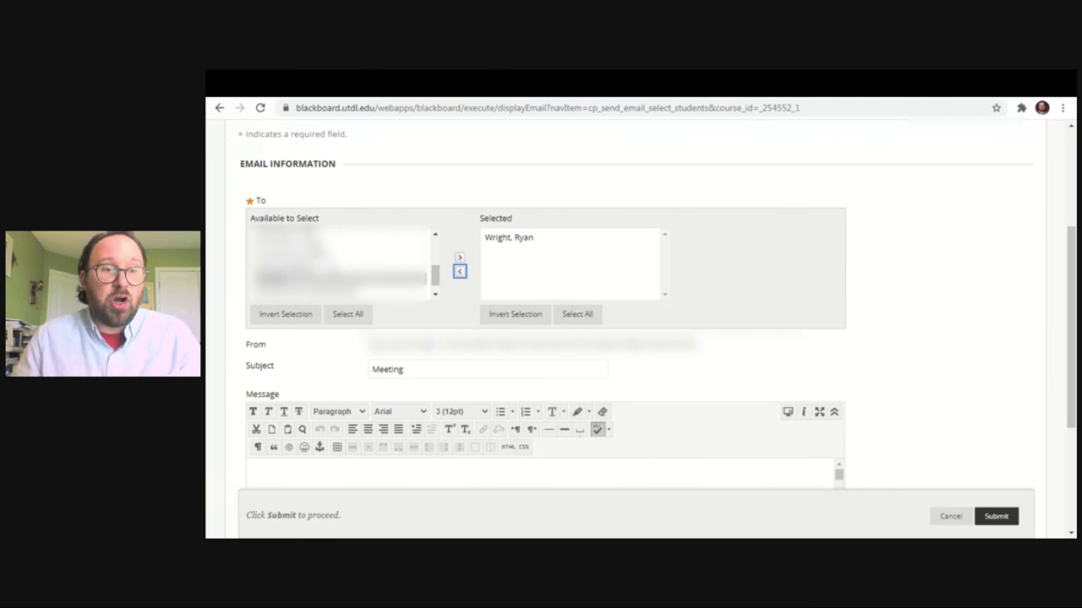
click(500, 242)
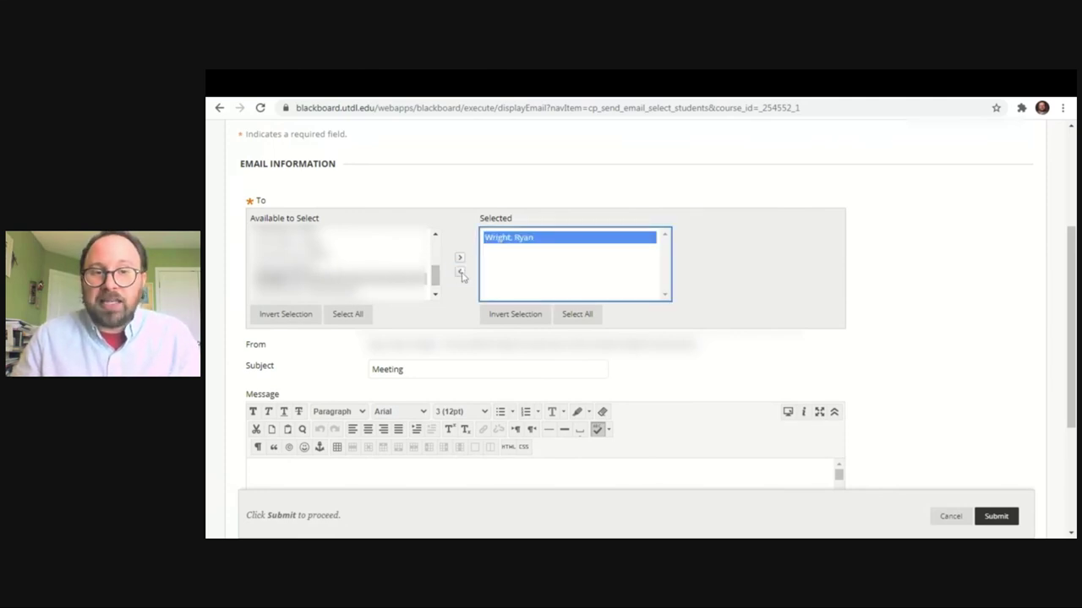
click(462, 274)
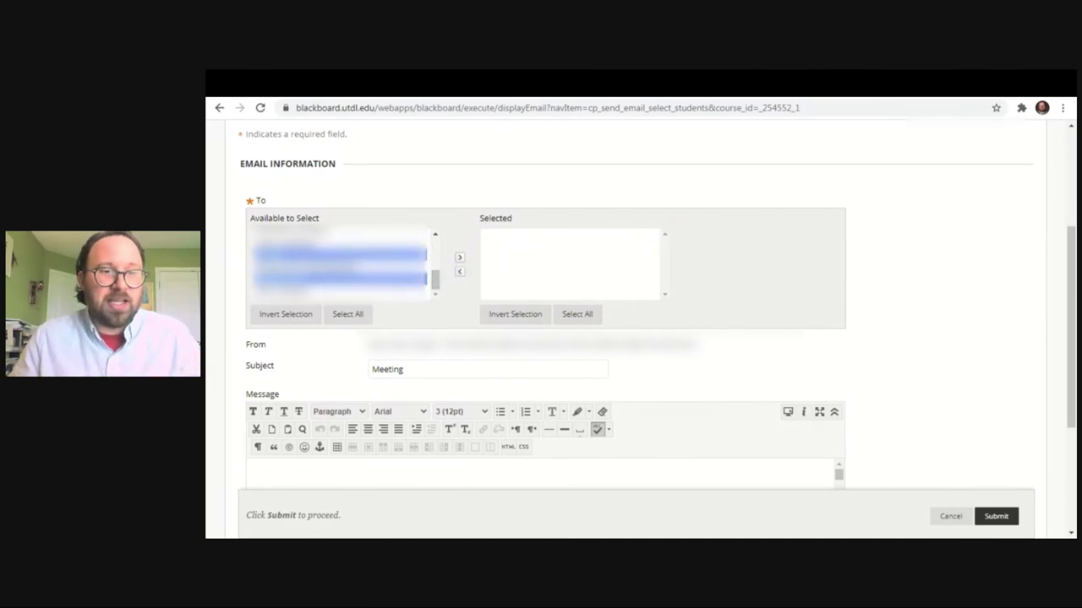
click(338, 277)
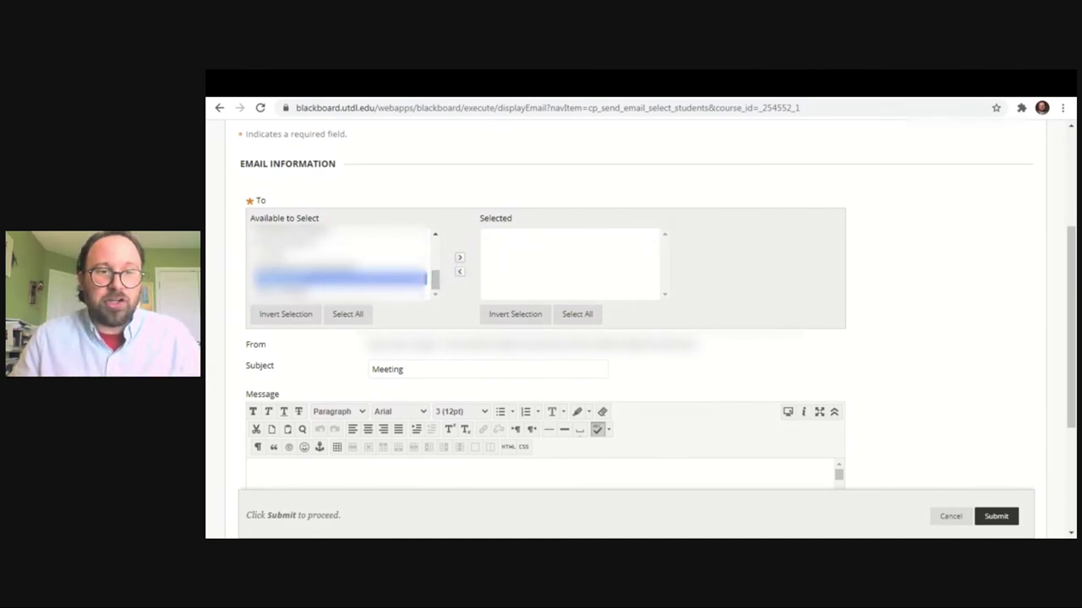
click(460, 258)
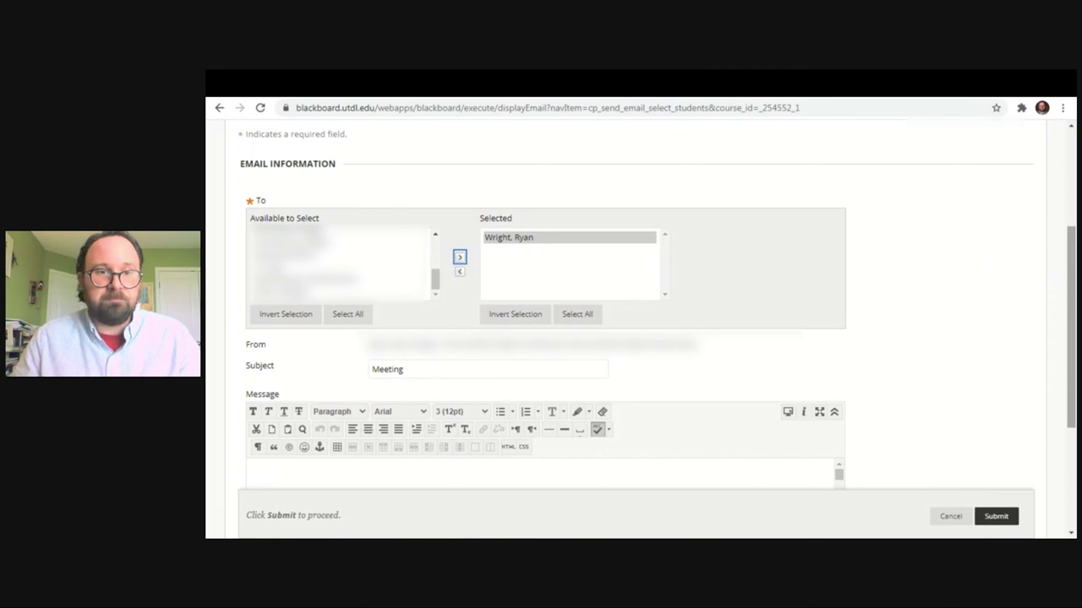
Step: Leave the Send Email page unsent and expand, then collapse, the Grade Center menu section
scroll(497, 265, down, 2)
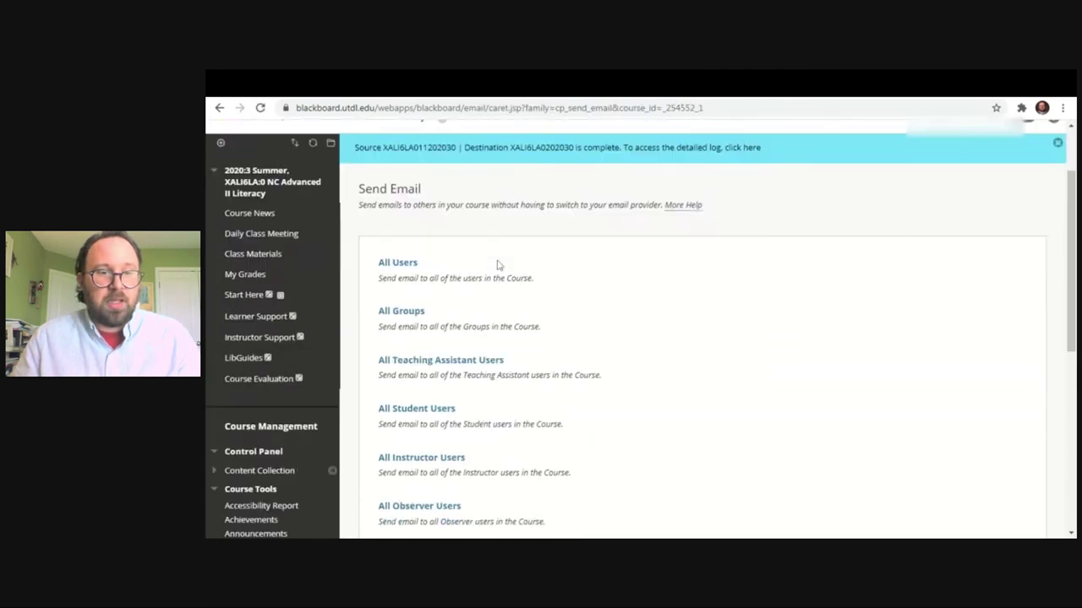
scroll(918, 292, down, 2)
scroll(349, 305, down, 4)
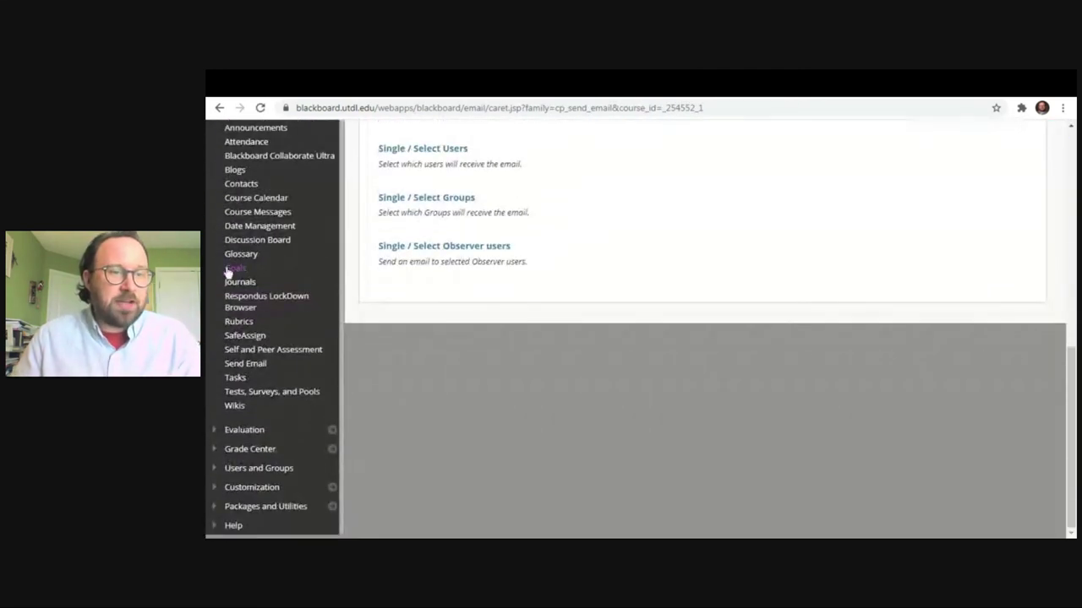
scroll(227, 272, up, 2)
click(218, 212)
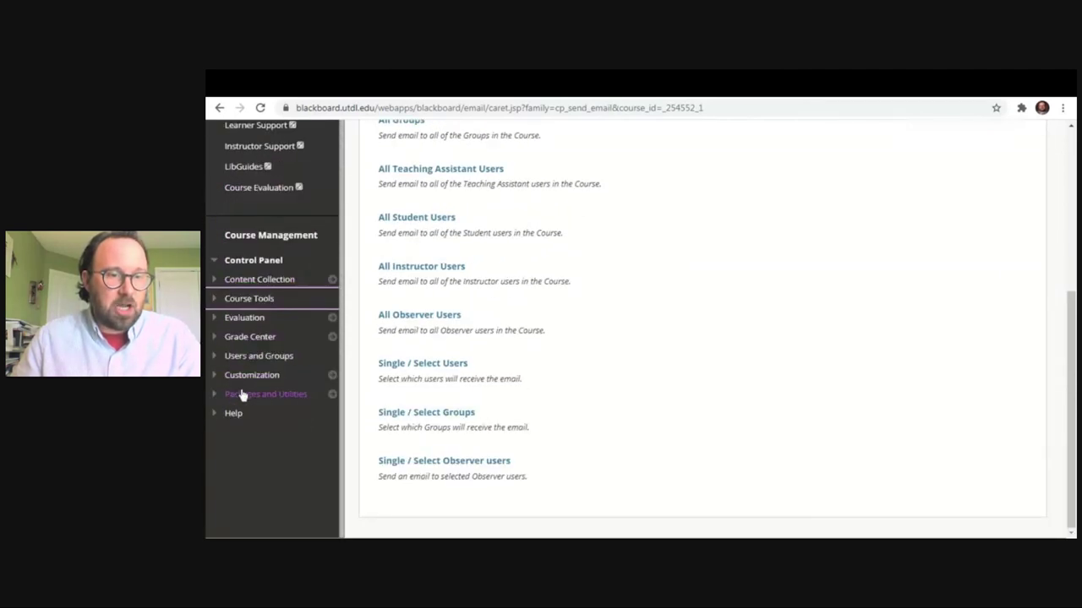
click(224, 338)
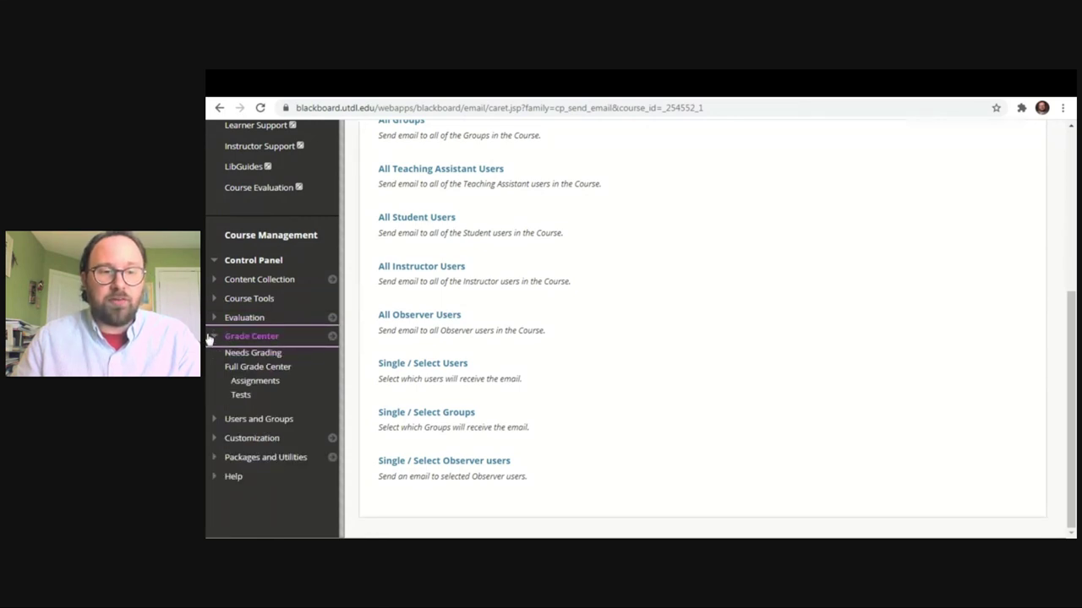
click(213, 338)
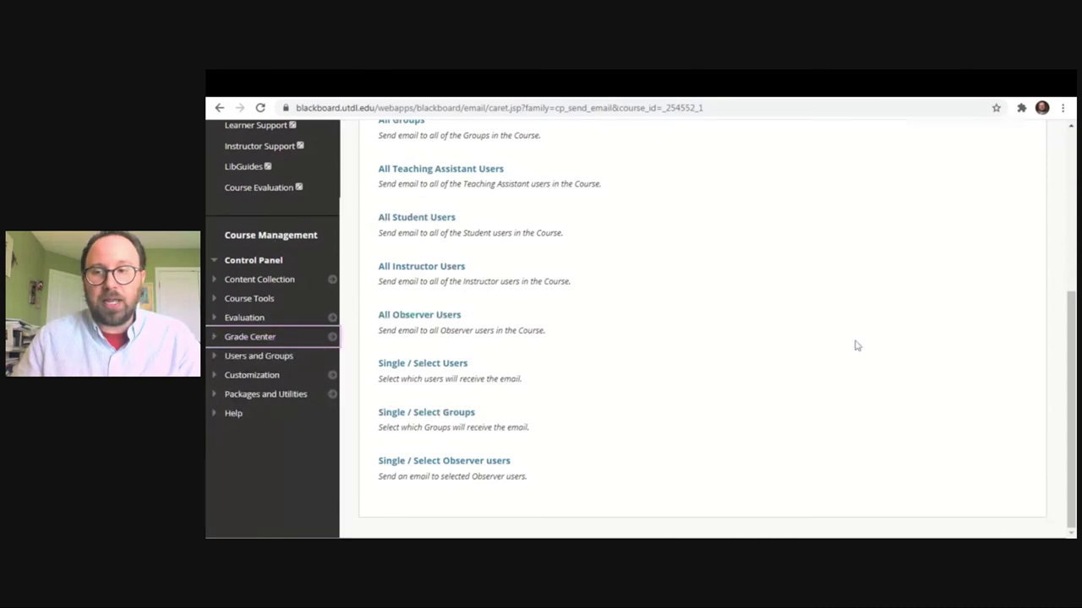
Step: Expand Course Tools in the Control Panel and go to the course Announcements
scroll(854, 345, up, 1)
scroll(854, 345, up, 2)
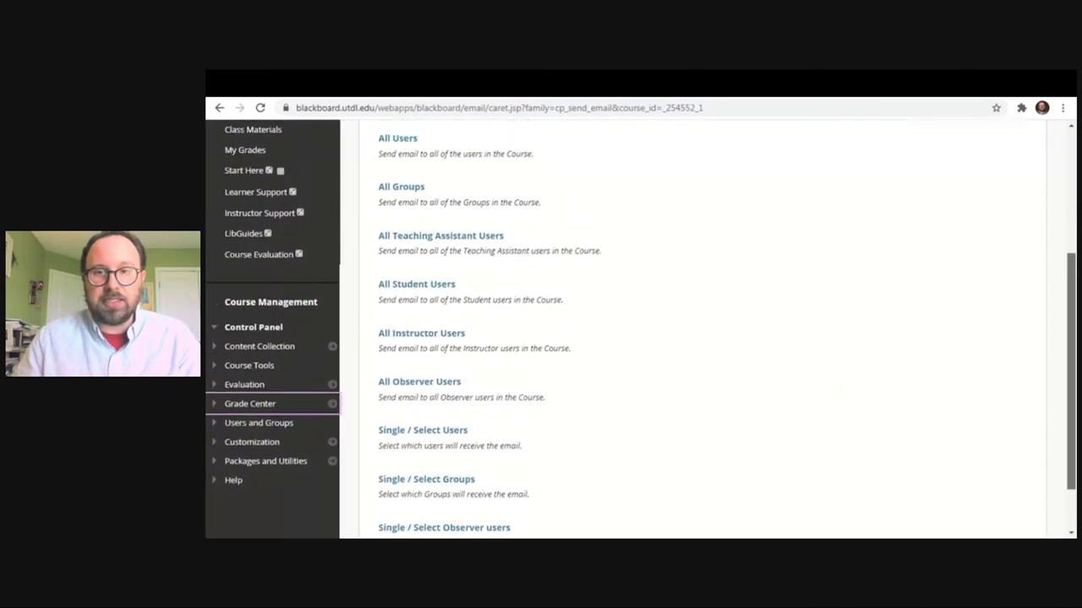
scroll(854, 345, up, 3)
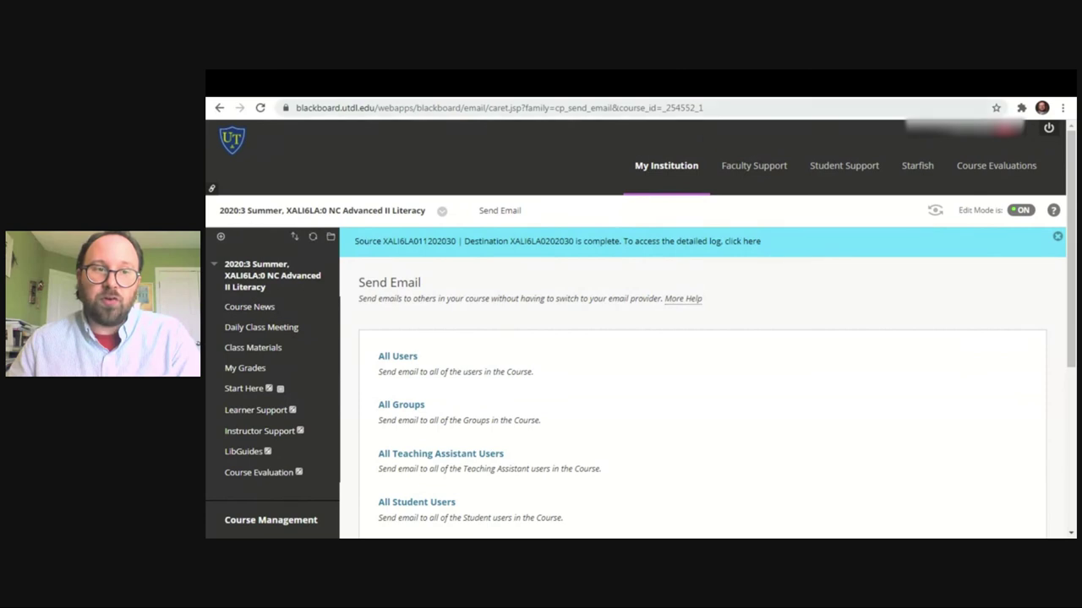
scroll(743, 194, down, 3)
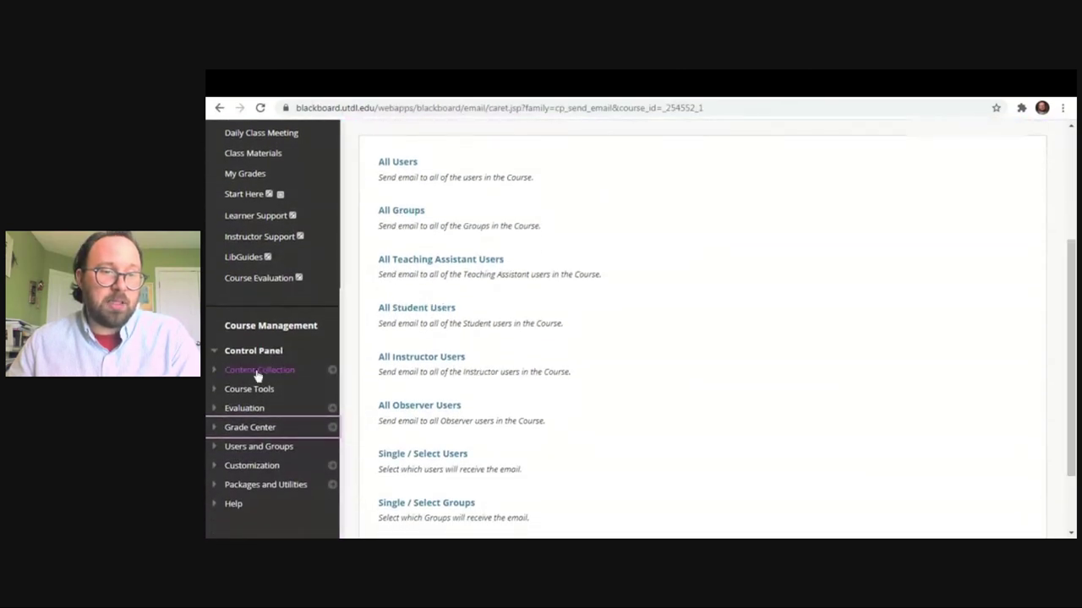
click(209, 389)
scroll(282, 369, down, 3)
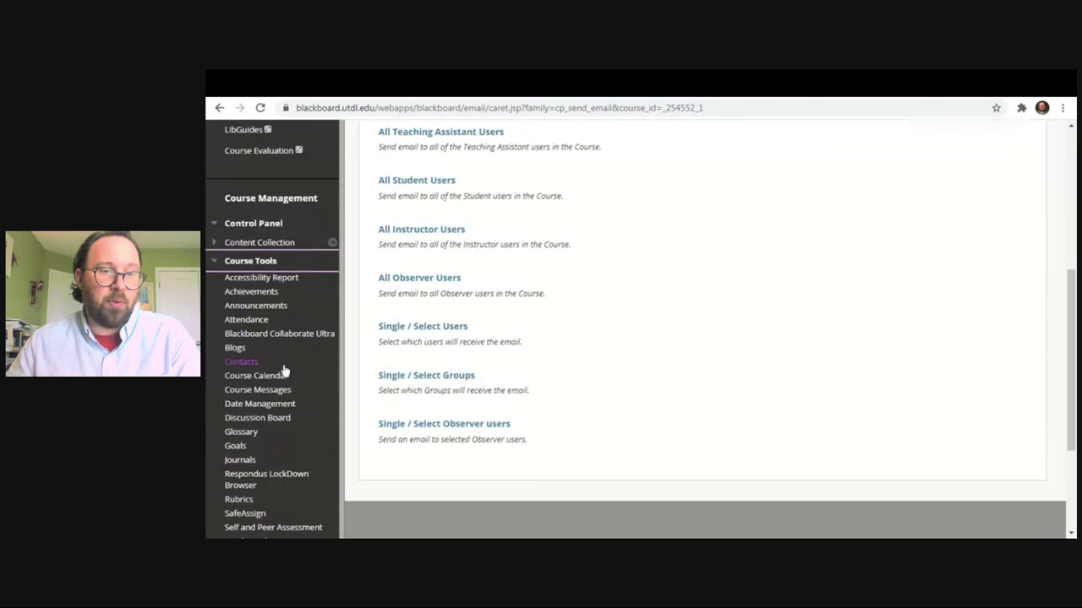
click(279, 311)
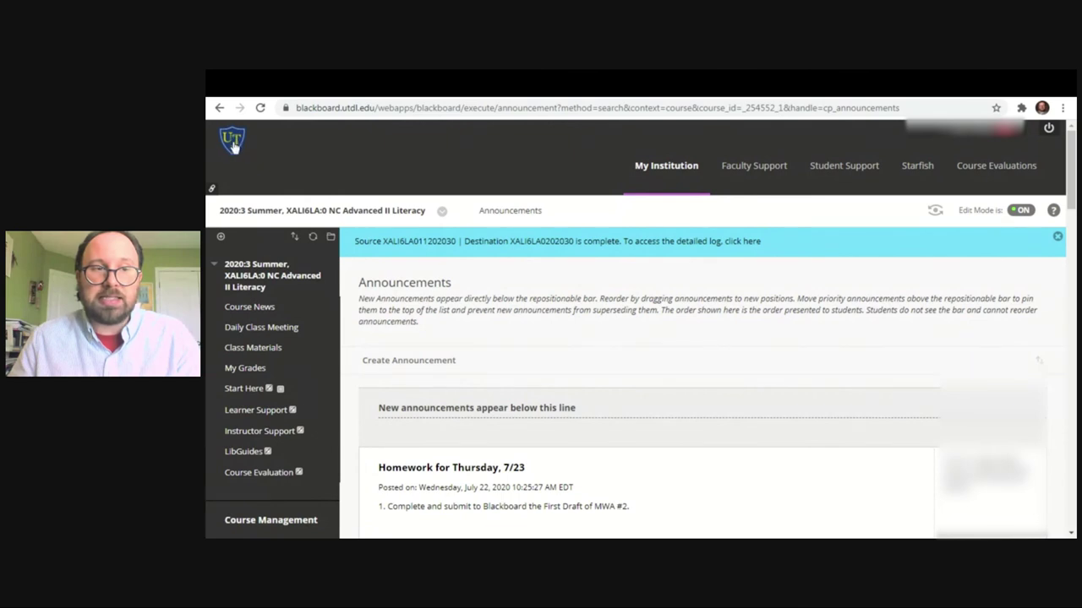
click(232, 142)
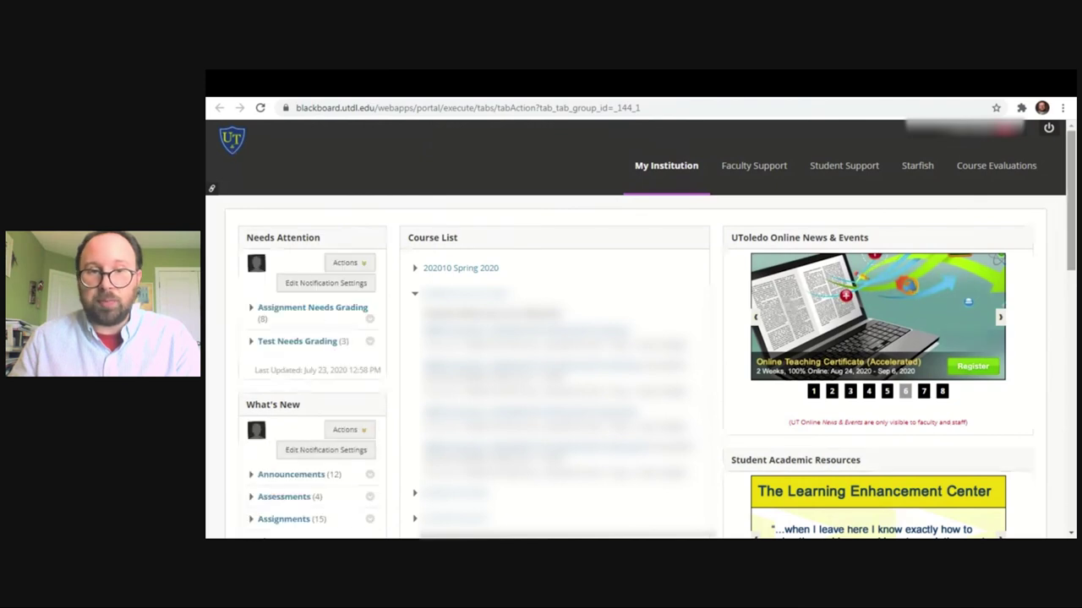
scroll(641, 329, down, 2)
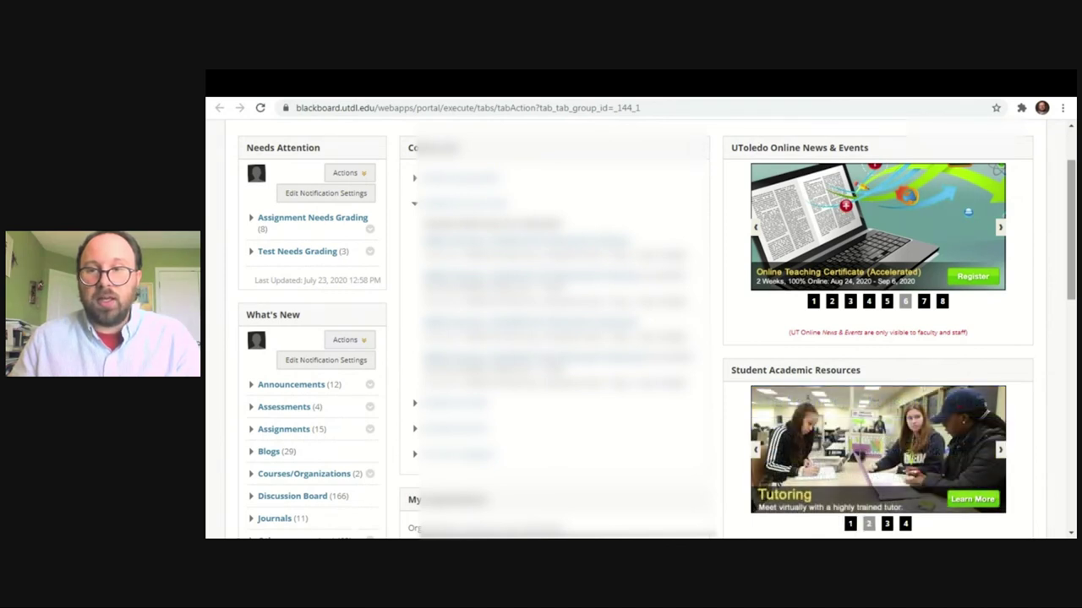
scroll(651, 330, up, 2)
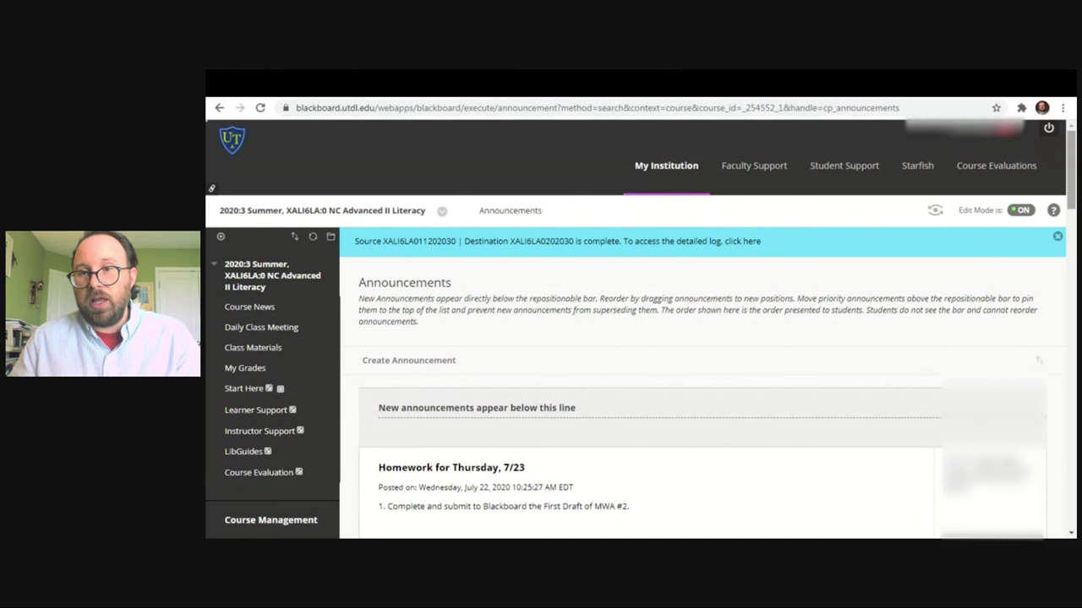
Step: Go to the Student Support page and start a help desk live chat message
click(850, 172)
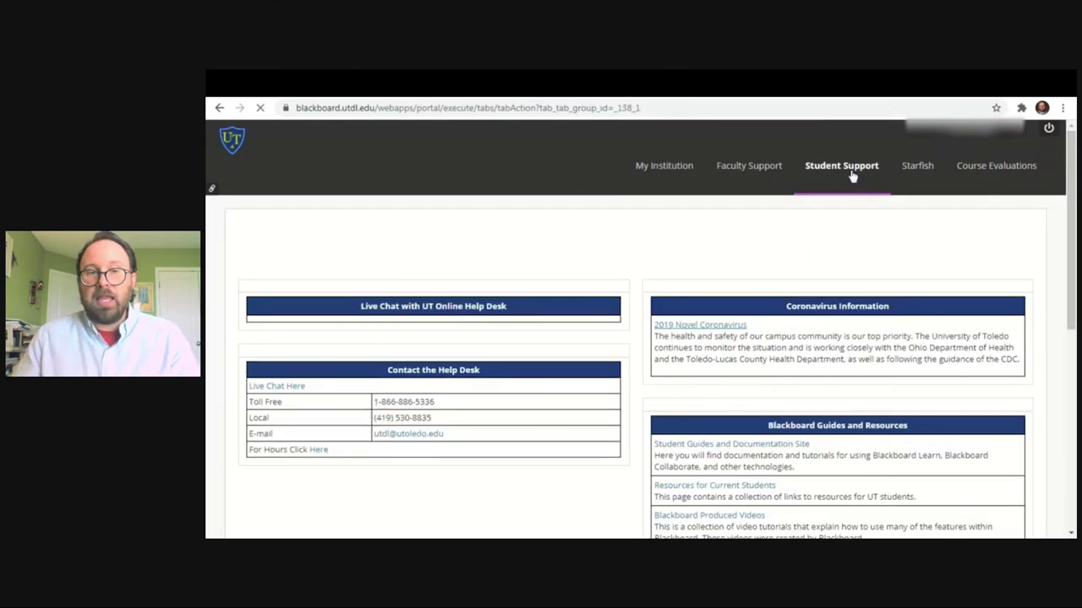
scroll(843, 184, down, 2)
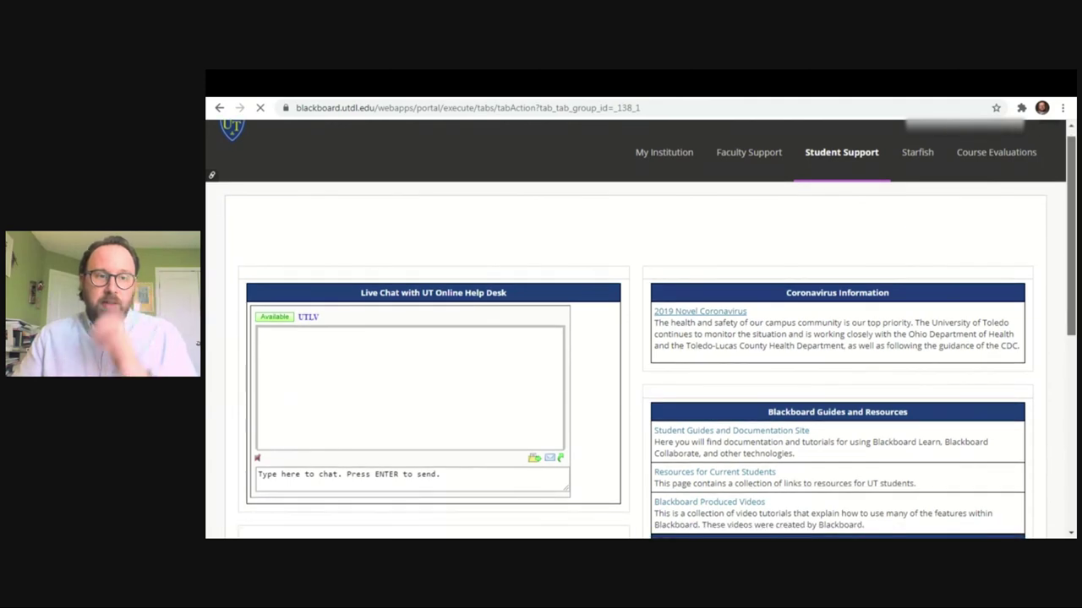
scroll(641, 328, down, 1)
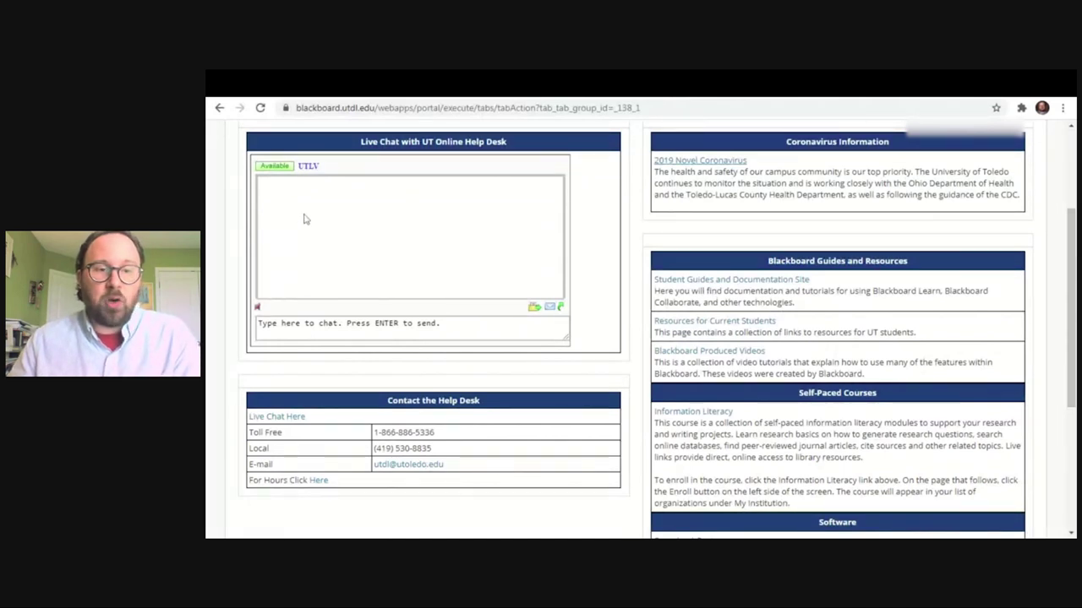
click(338, 328)
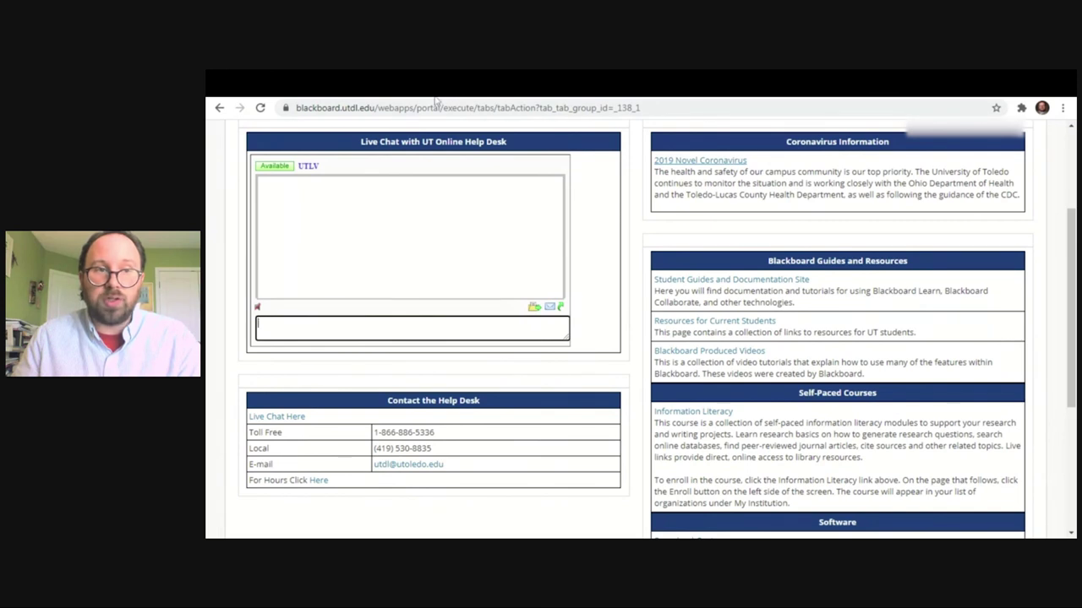
Step: Return to Student Support and highlight the toll-free and local help desk phone numbers
click(217, 109)
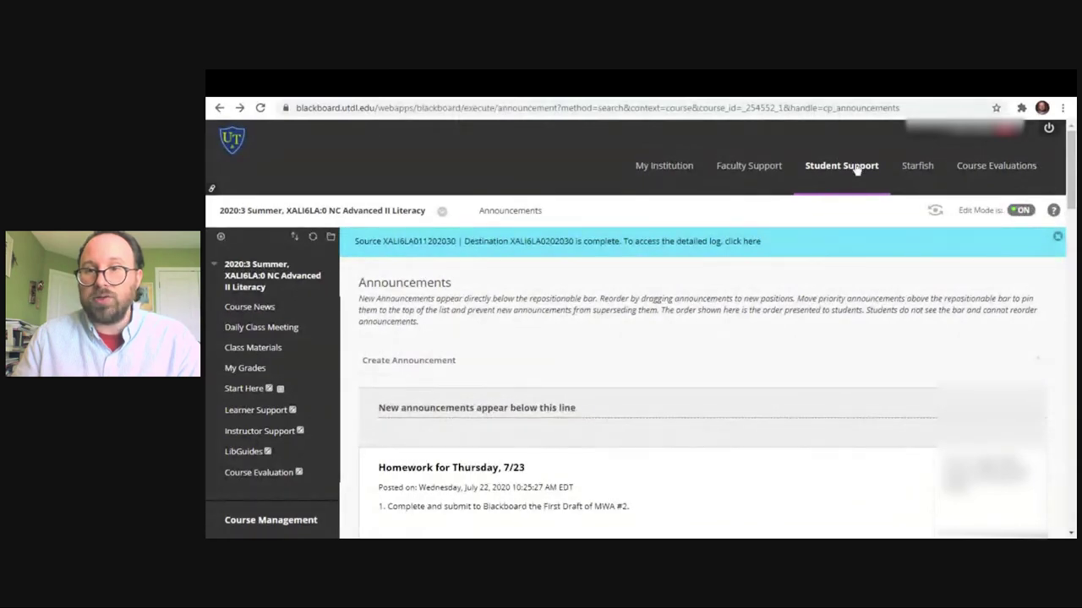
click(845, 168)
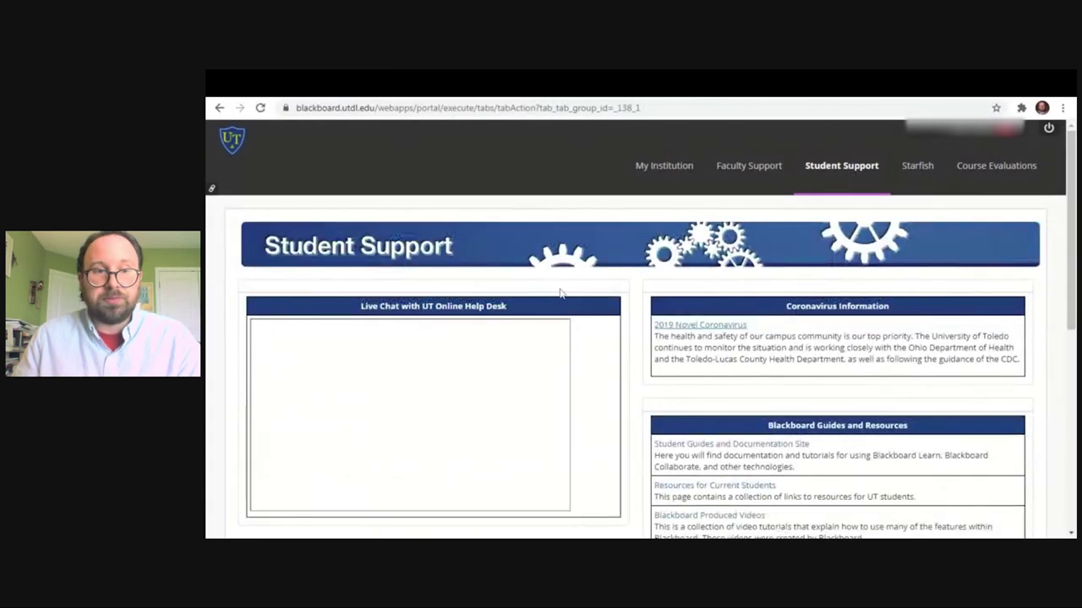
scroll(448, 230, down, 1)
scroll(447, 230, down, 3)
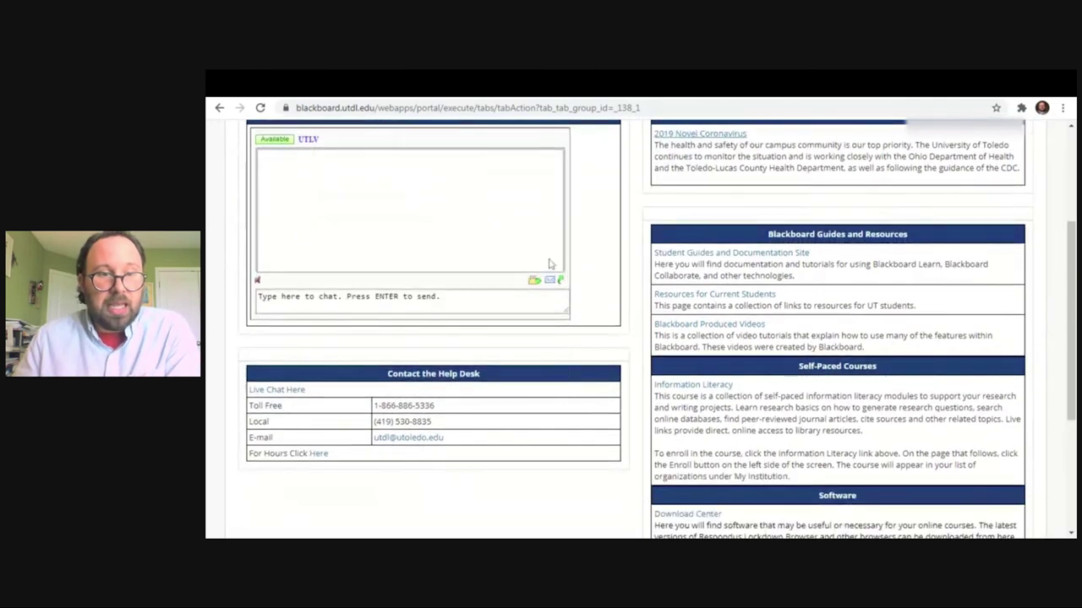
scroll(461, 268, down, 1)
drag(248, 278, 439, 283)
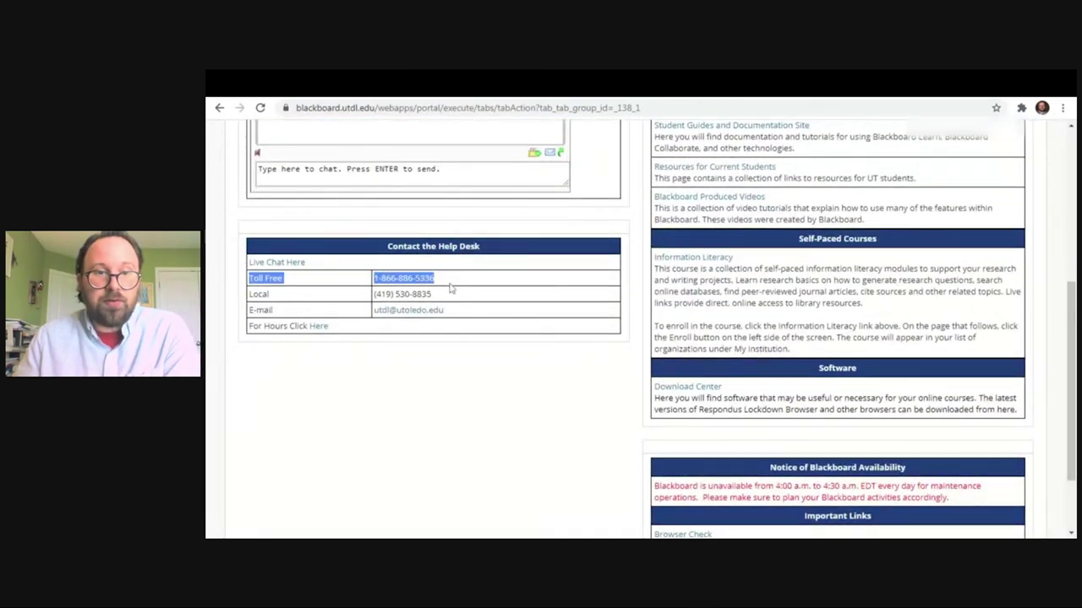
click(451, 288)
scroll(374, 212, up, 3)
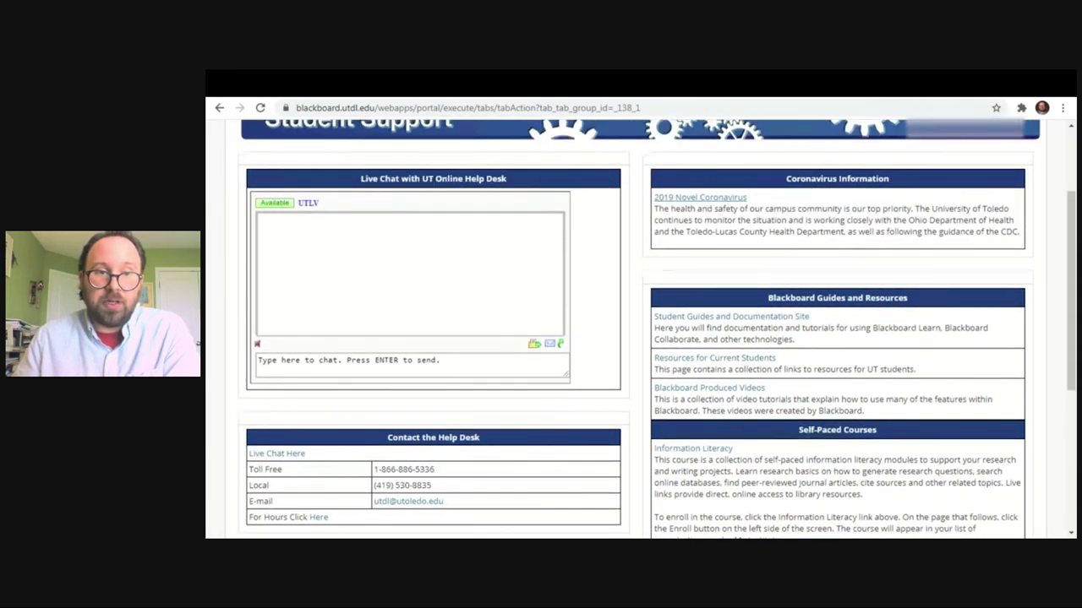
scroll(379, 228, down, 3)
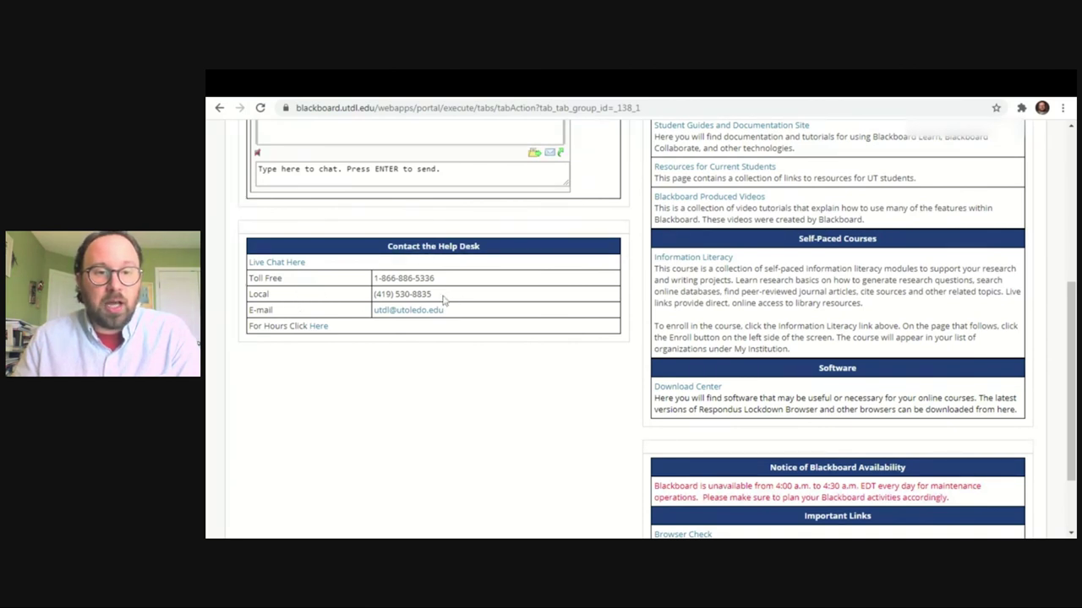
drag(436, 296, 373, 295)
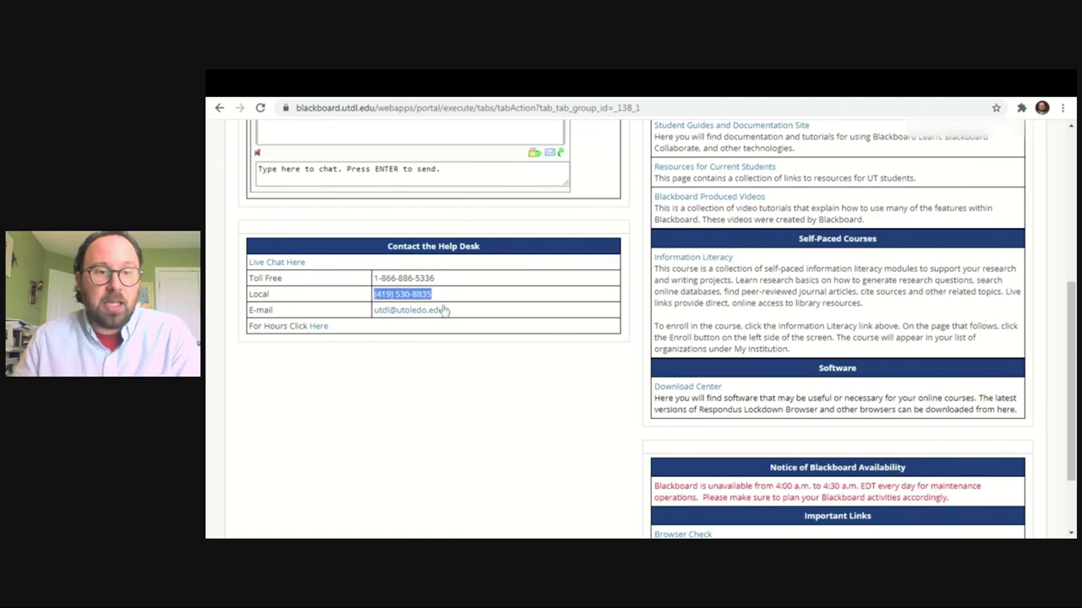
click(567, 315)
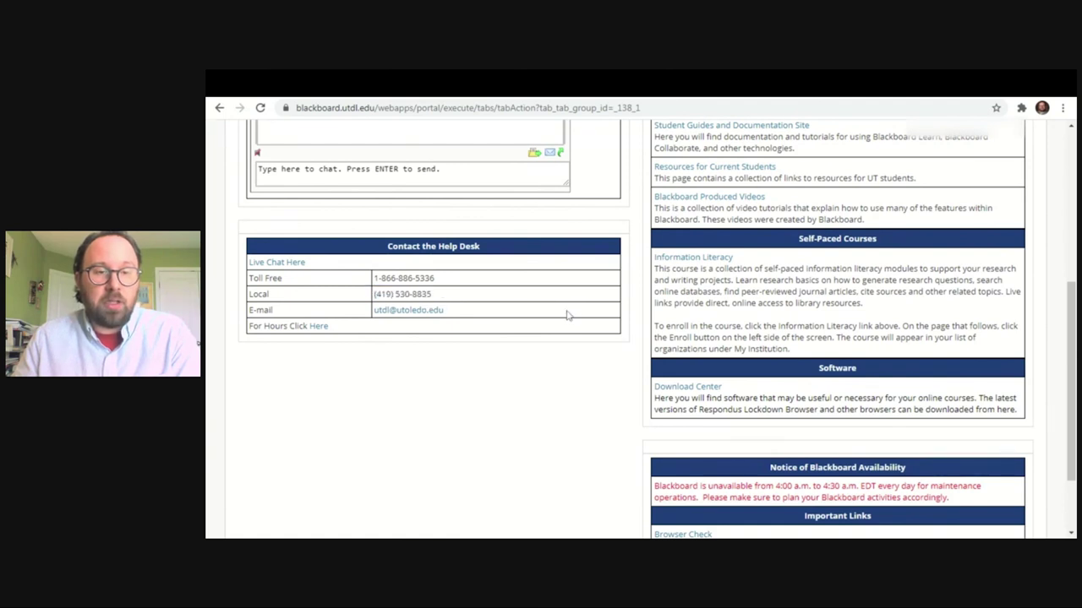
Step: Follow the Resources for Current Students link to the university's student resources page
scroll(485, 293, up, 1)
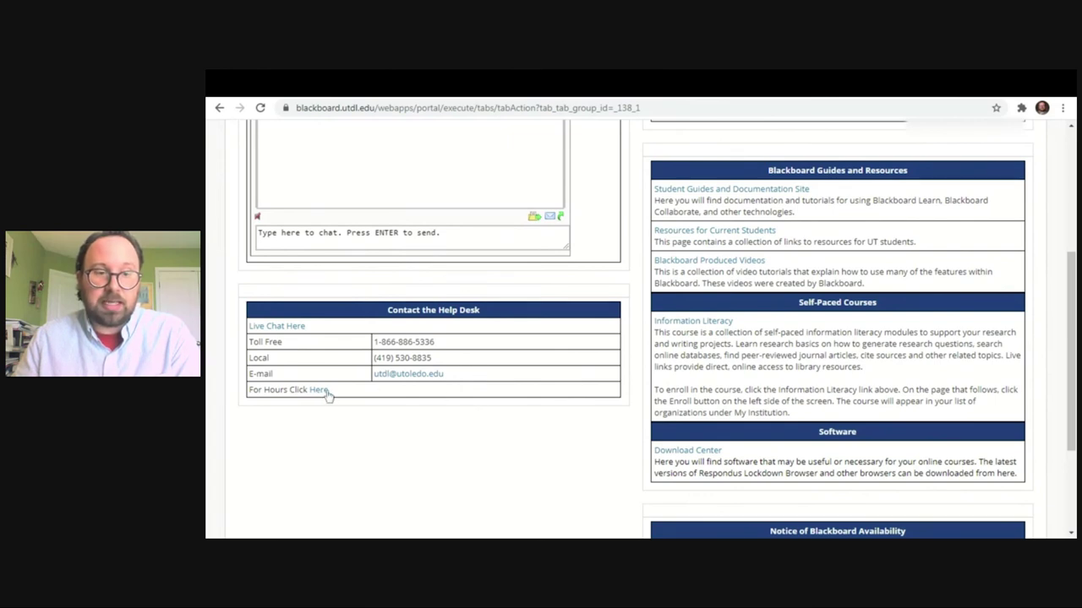
scroll(502, 375, up, 3)
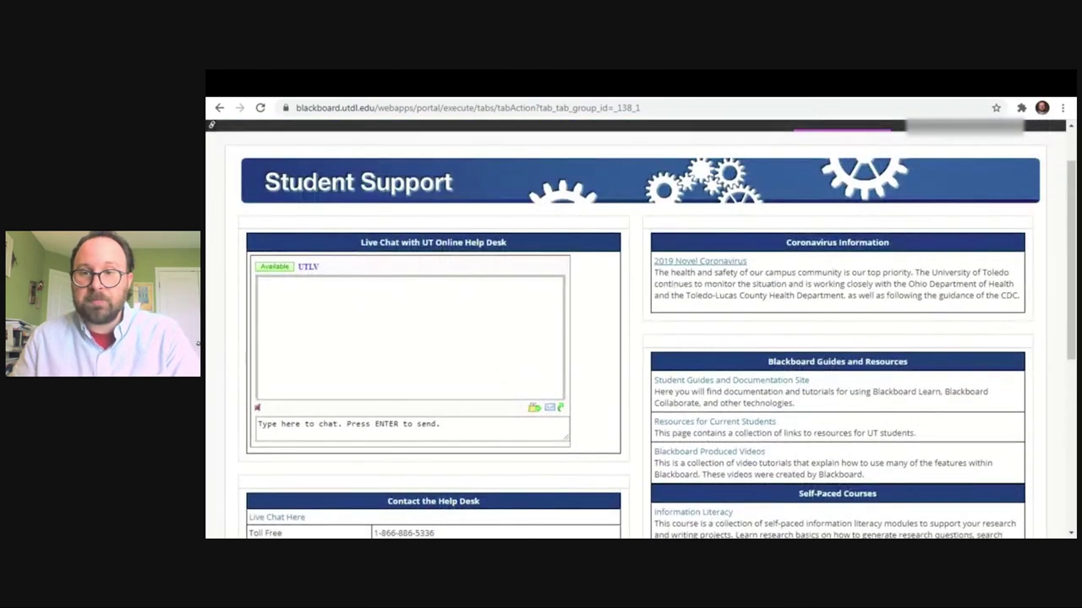
scroll(641, 328, down, 1)
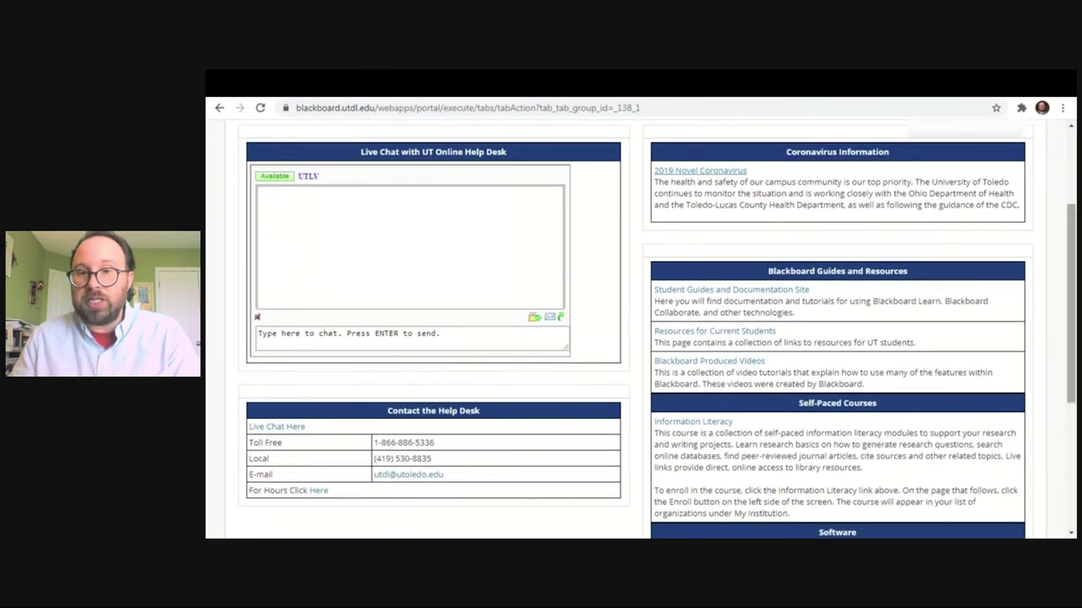
scroll(1070, 312, down, 1)
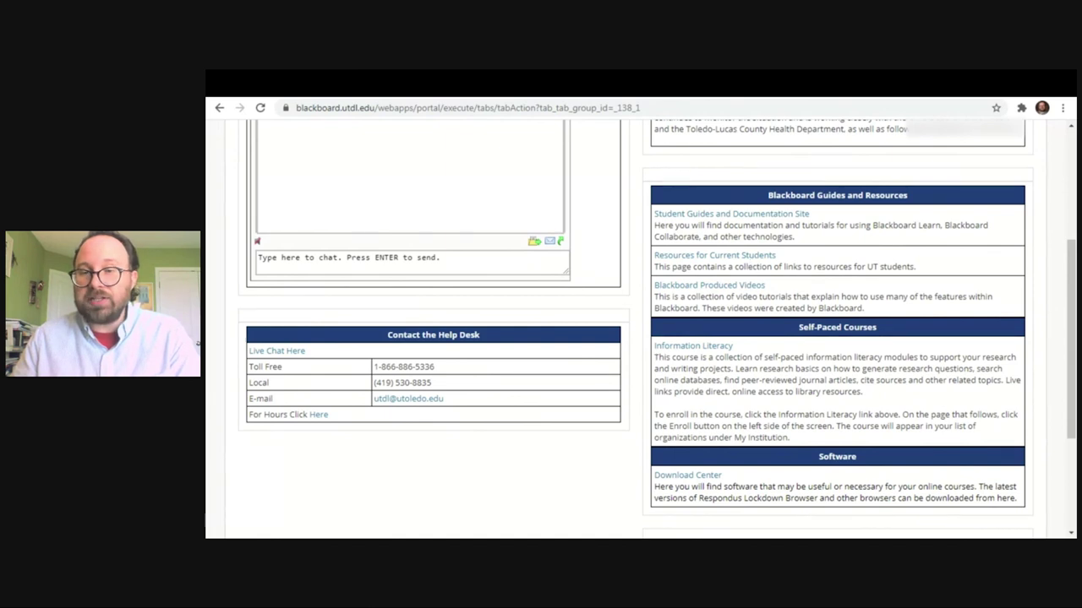
click(749, 259)
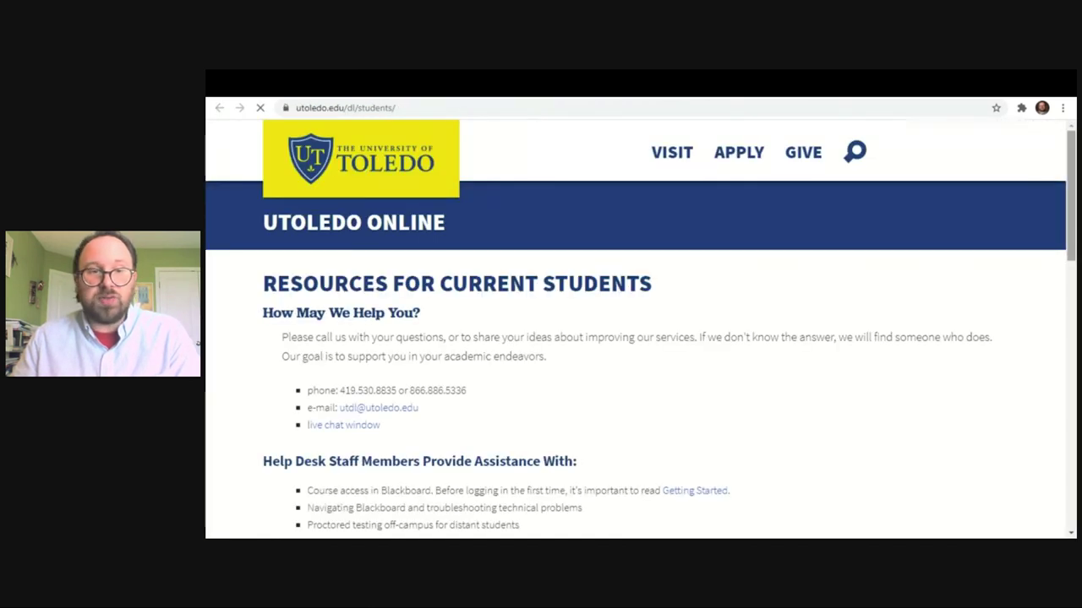
Step: Browse the Resources for Current Students page and expand the eLibrary Services Portal information
scroll(402, 224, down, 3)
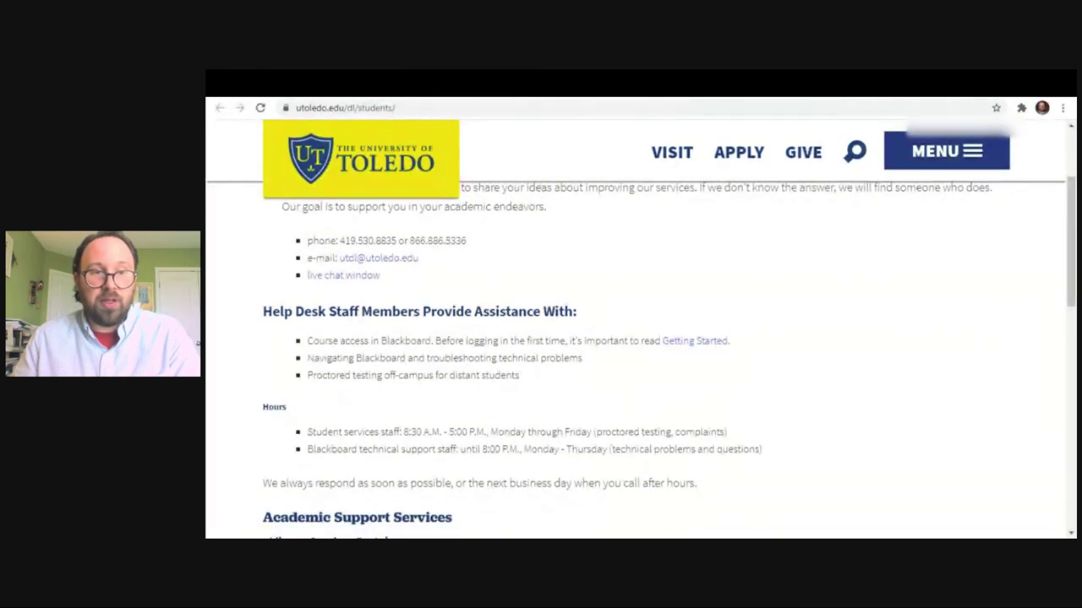
scroll(504, 273, up, 3)
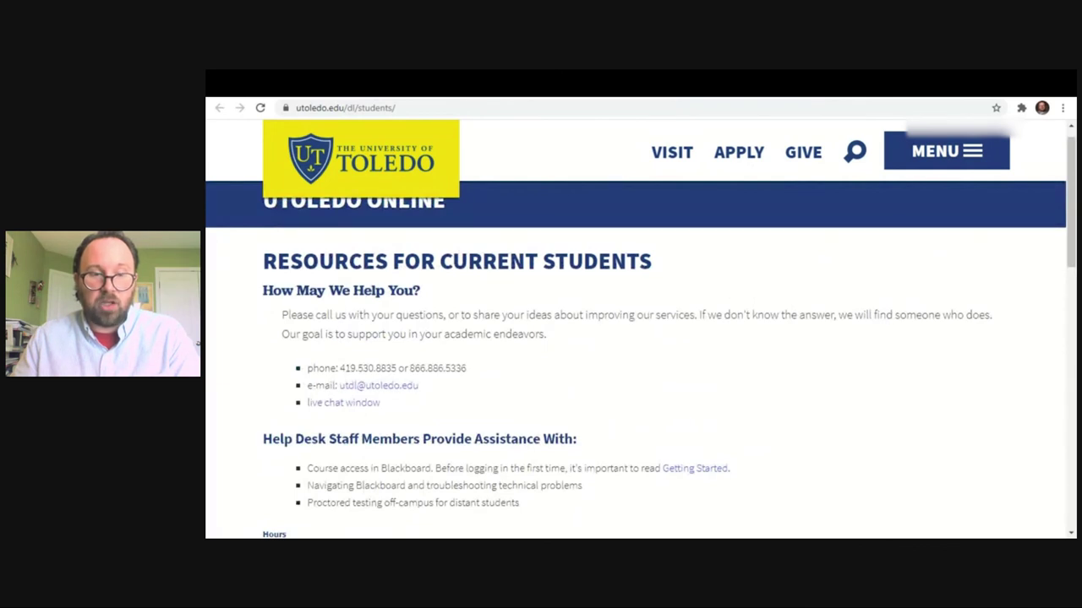
drag(1071, 203, 1066, 361)
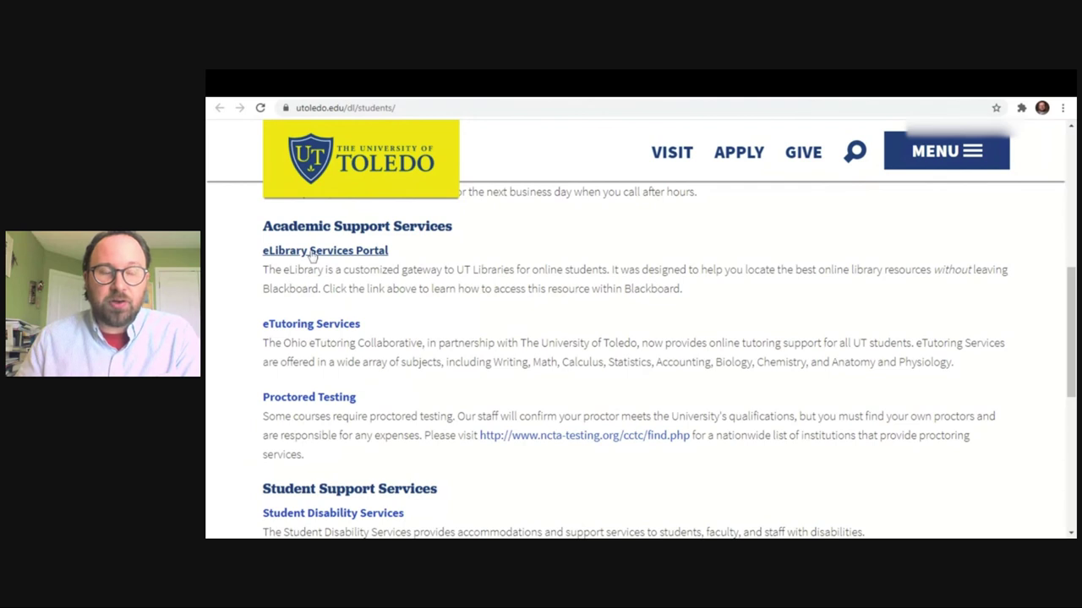
click(313, 256)
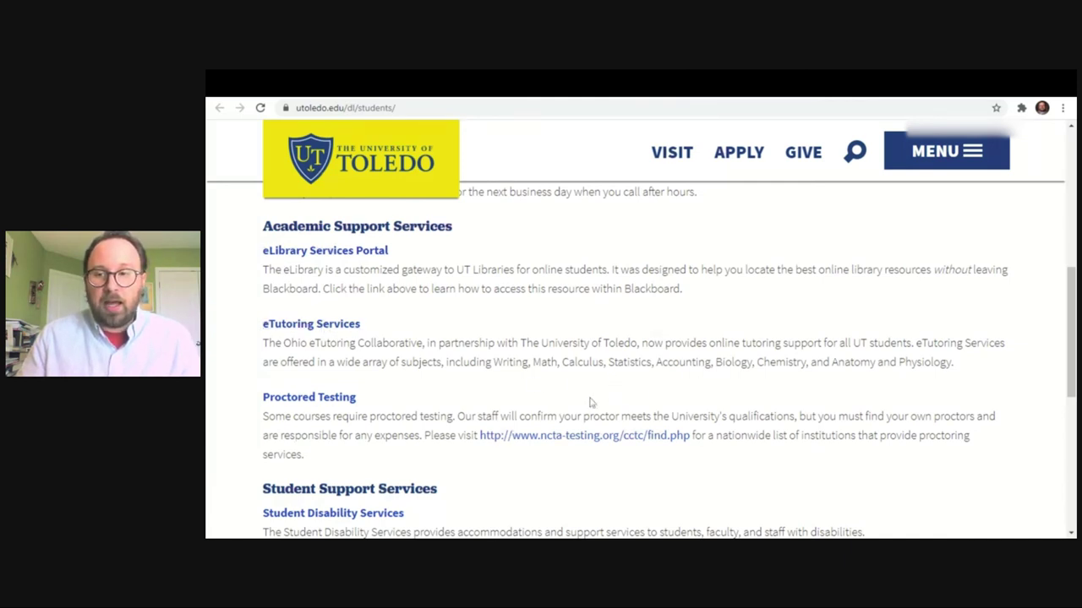
Step: Scroll through the rest of the page, then close the tab with Ctrl+W
drag(1070, 332, 1071, 381)
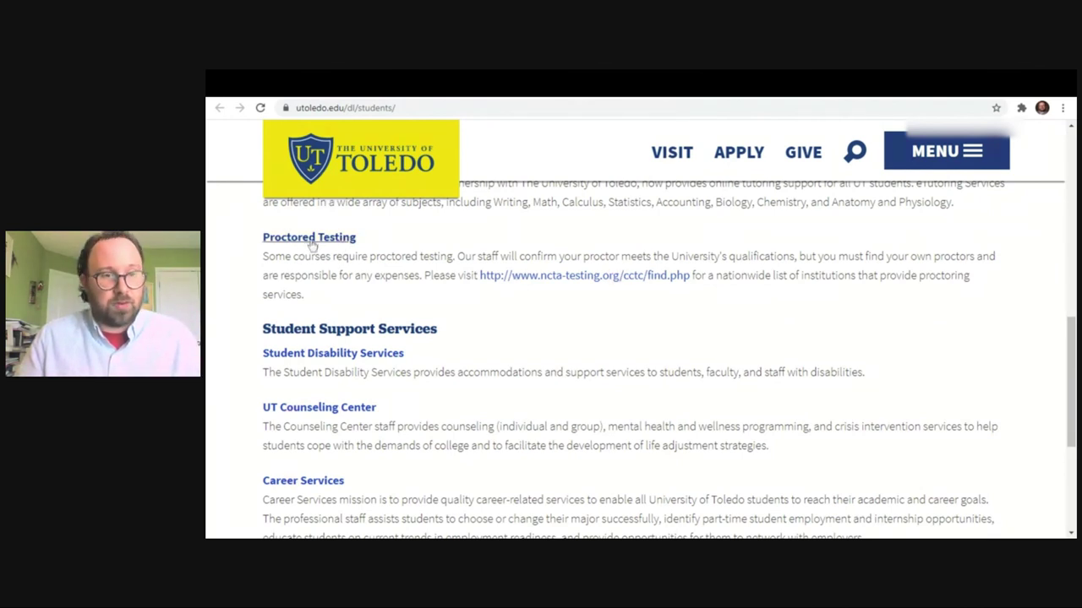
scroll(311, 243, down, 3)
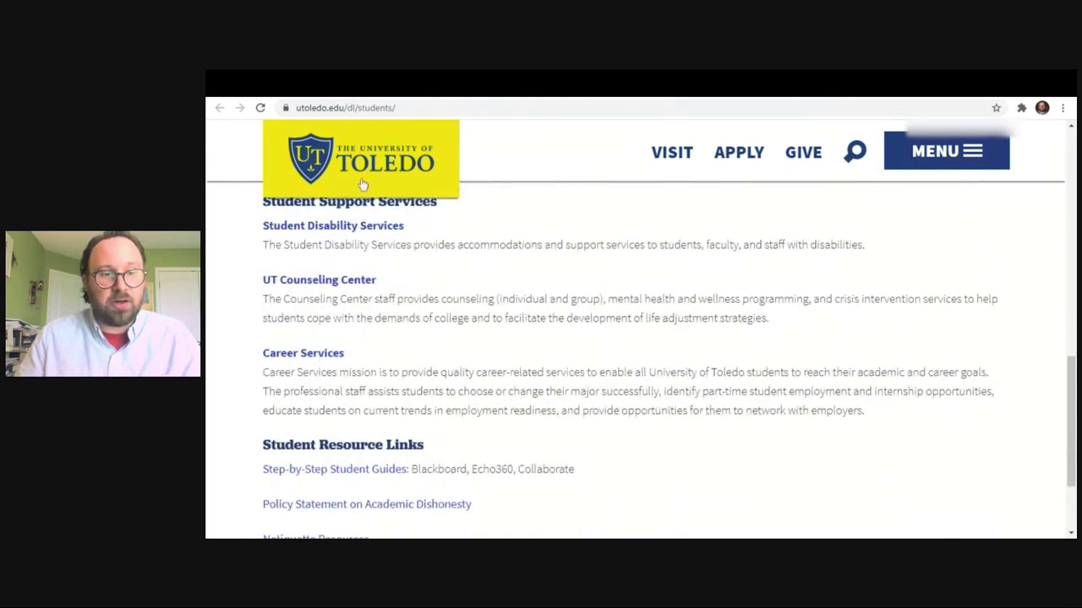
scroll(245, 237, down, 3)
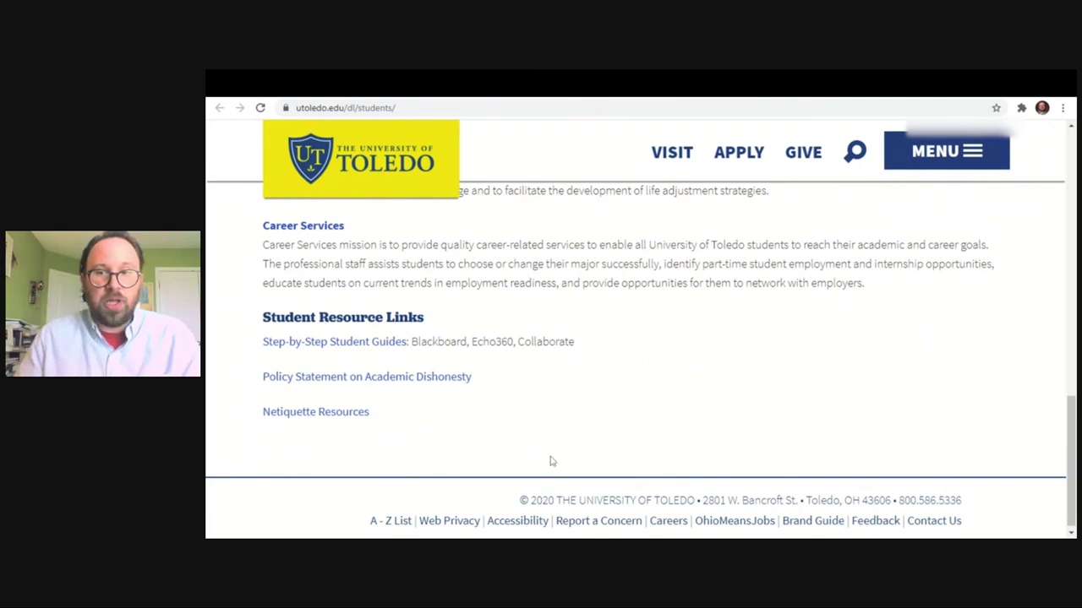
drag(1072, 456, 1071, 191)
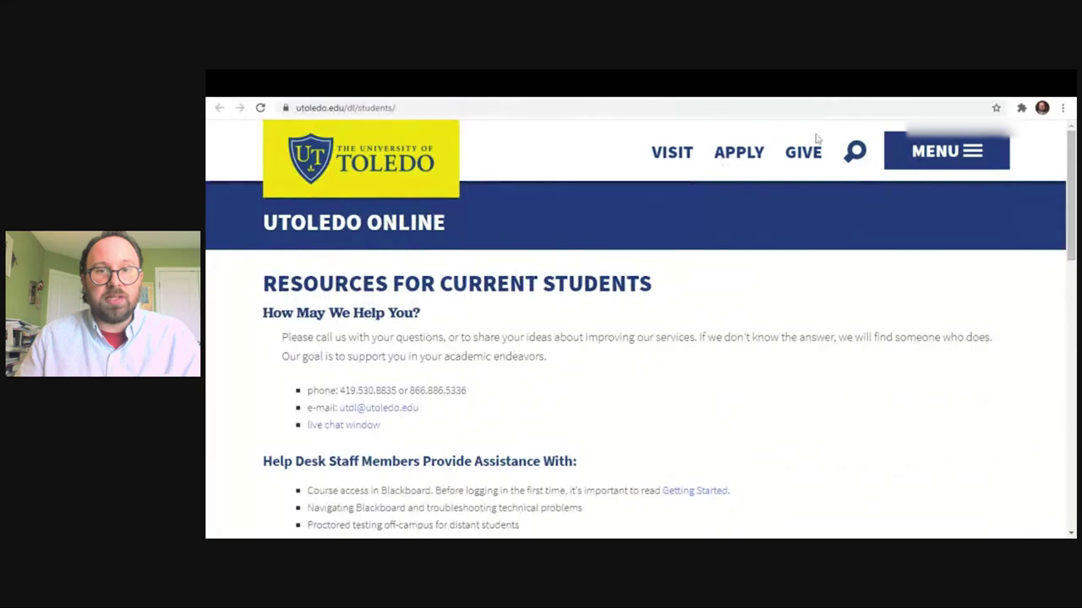
key(ctrl+w)
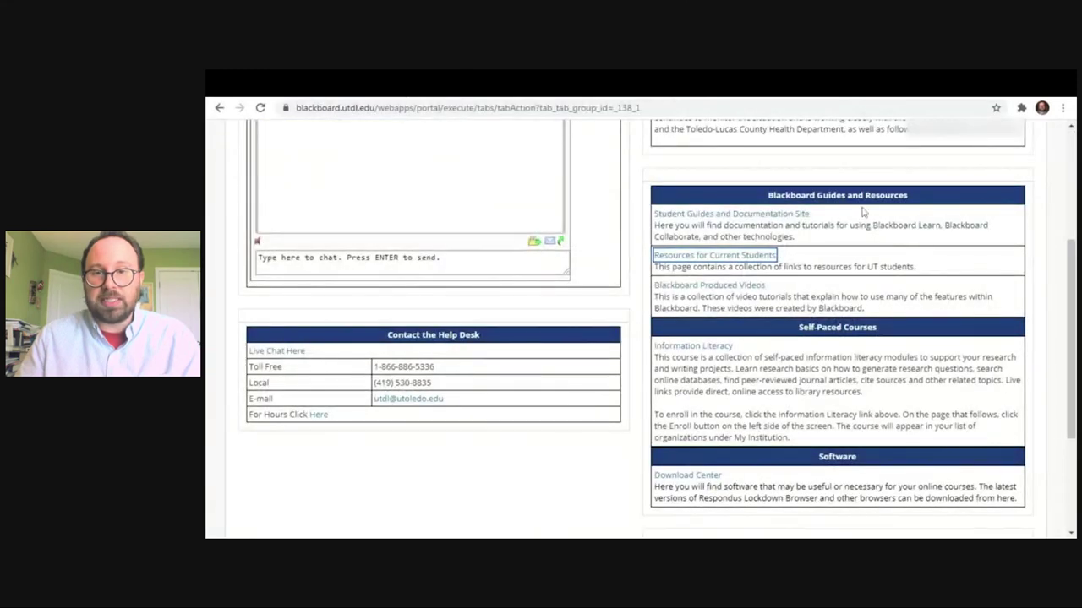
Step: Review the Student Support page, then use the UT logo to reach My Institution
scroll(658, 329, down, 1)
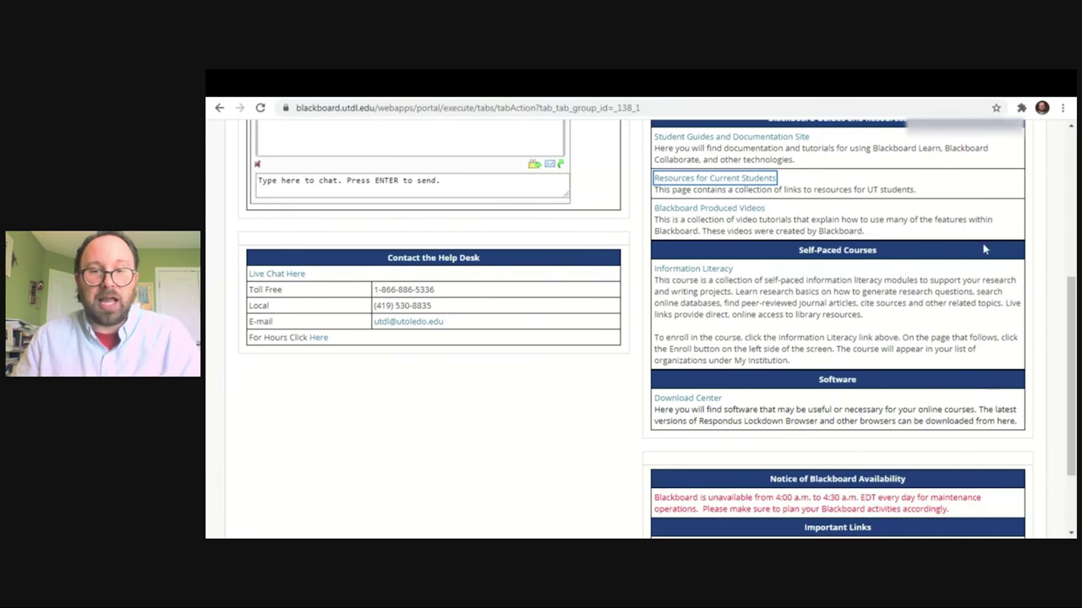
drag(1070, 291, 1071, 144)
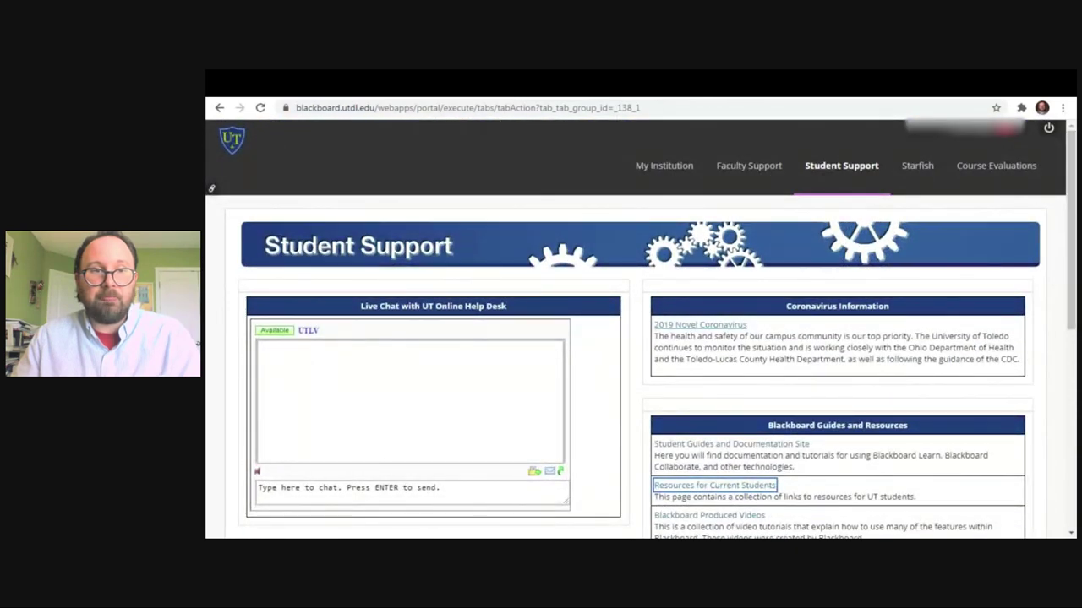
click(235, 140)
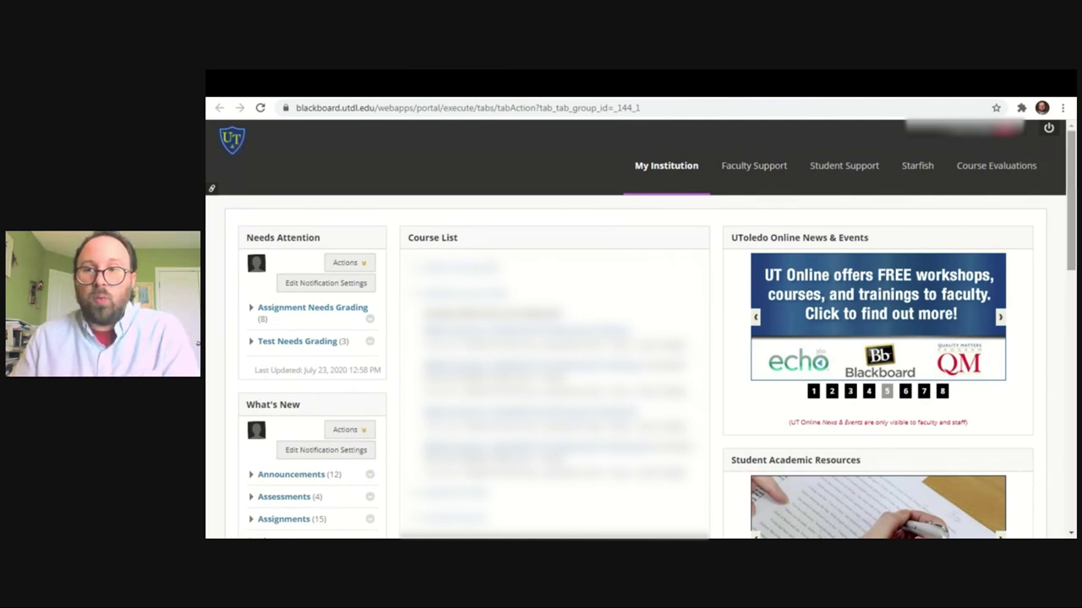
Step: Log out of Blackboard and view the top of the myUT portal with My Toolkit
click(1049, 132)
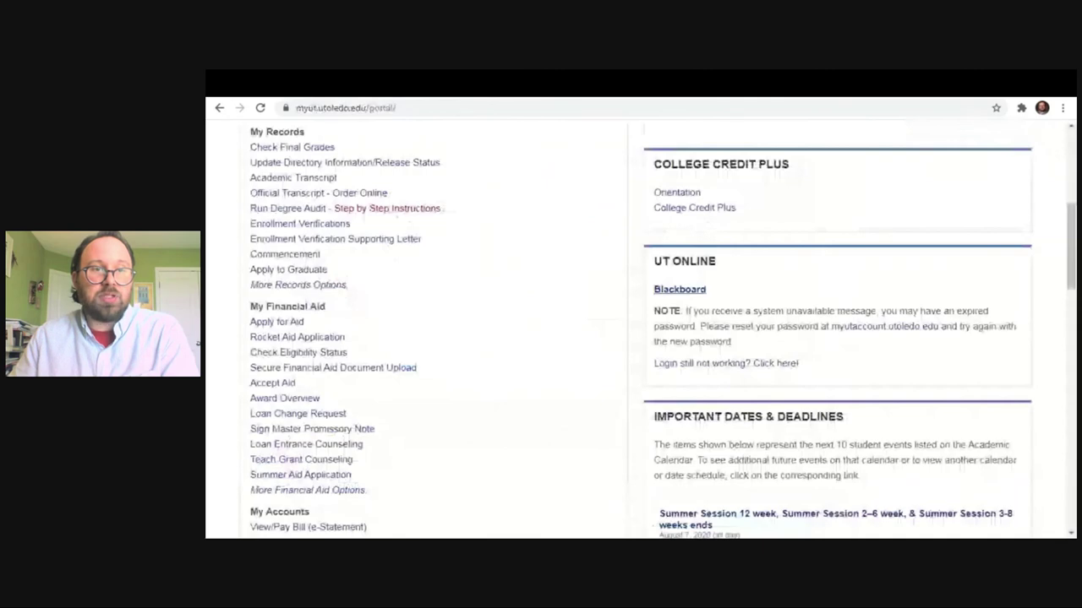
scroll(640, 329, up, 5)
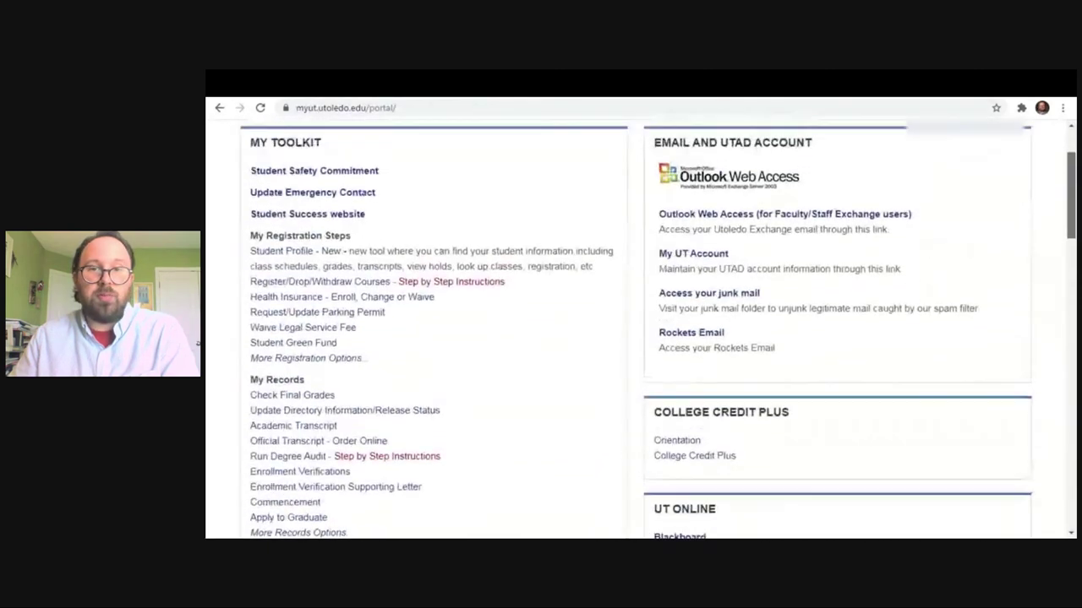
scroll(640, 330, up, 2)
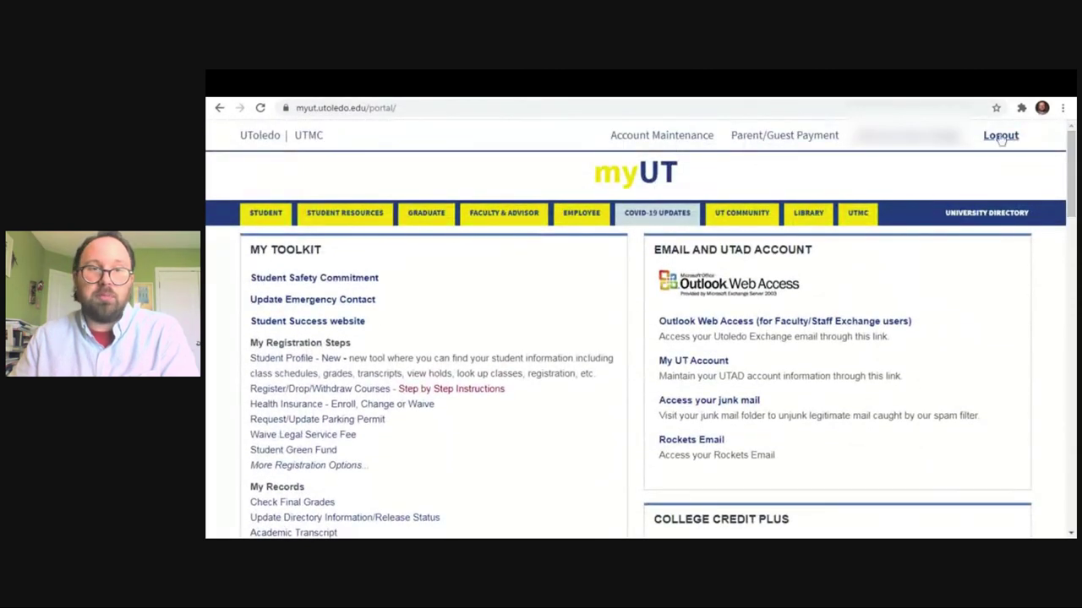